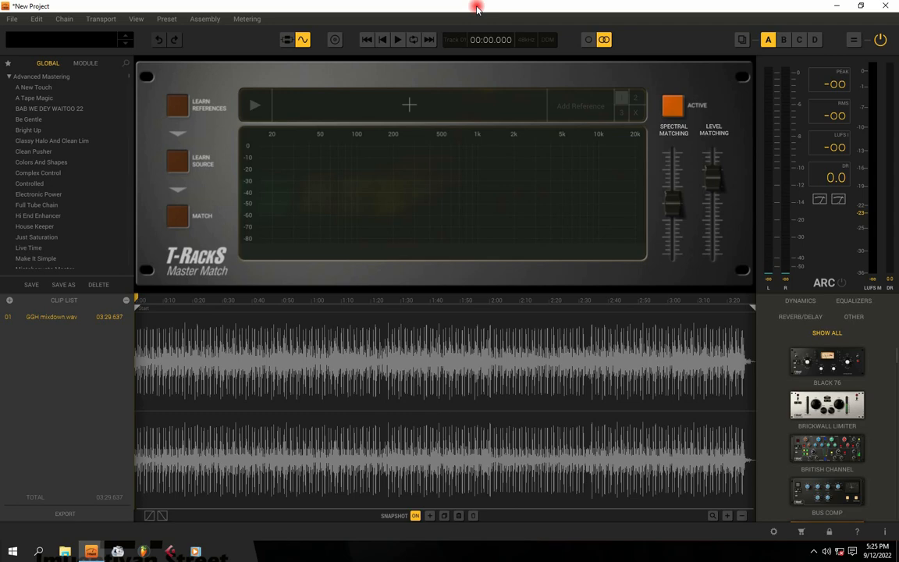
Step: Play back the opening seconds of the GGH mixdown.wav clip while inspecting its waveform up close
double_click(478, 8)
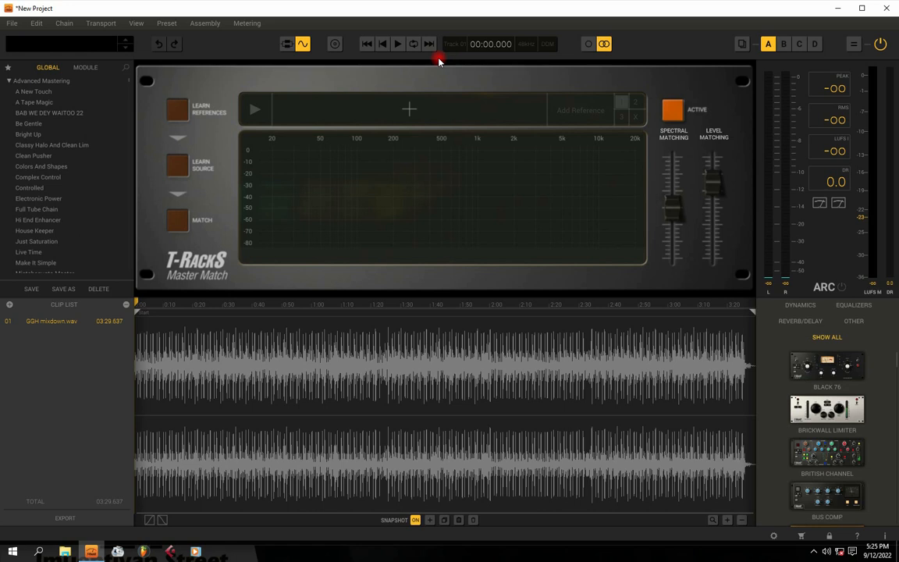
click(727, 521)
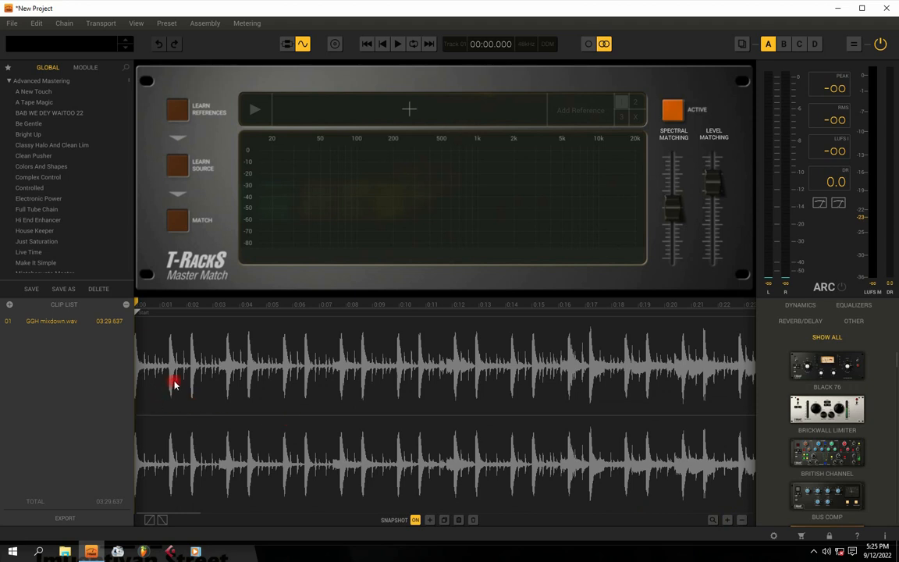
key(space)
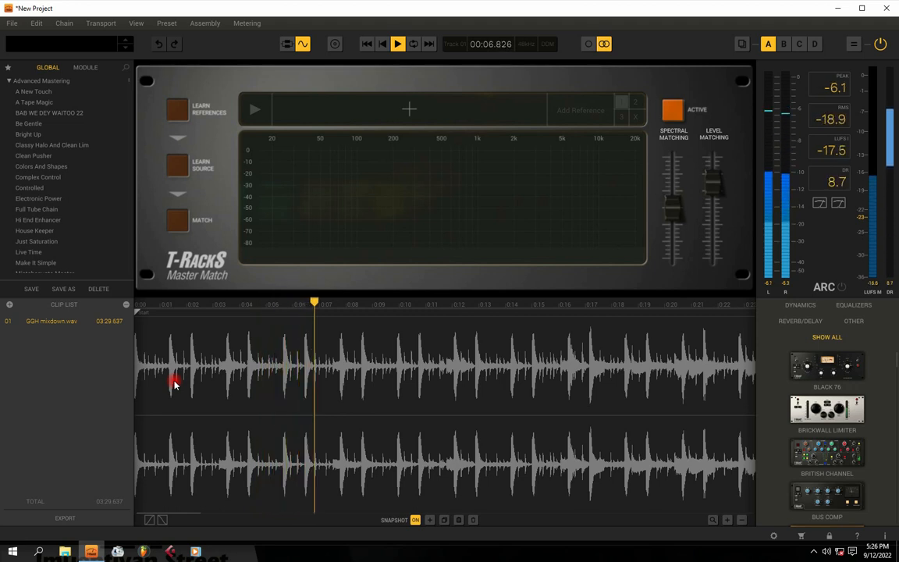
key(space)
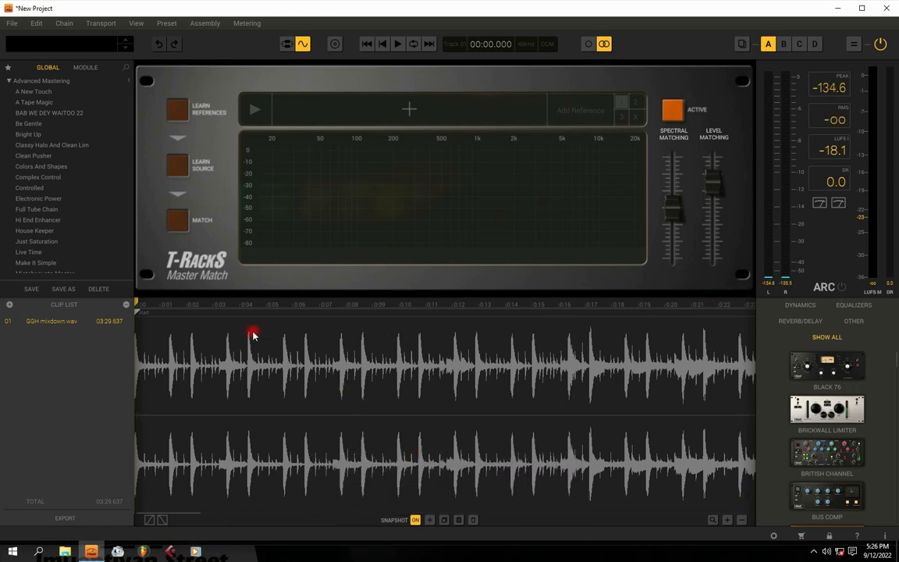
click(740, 520)
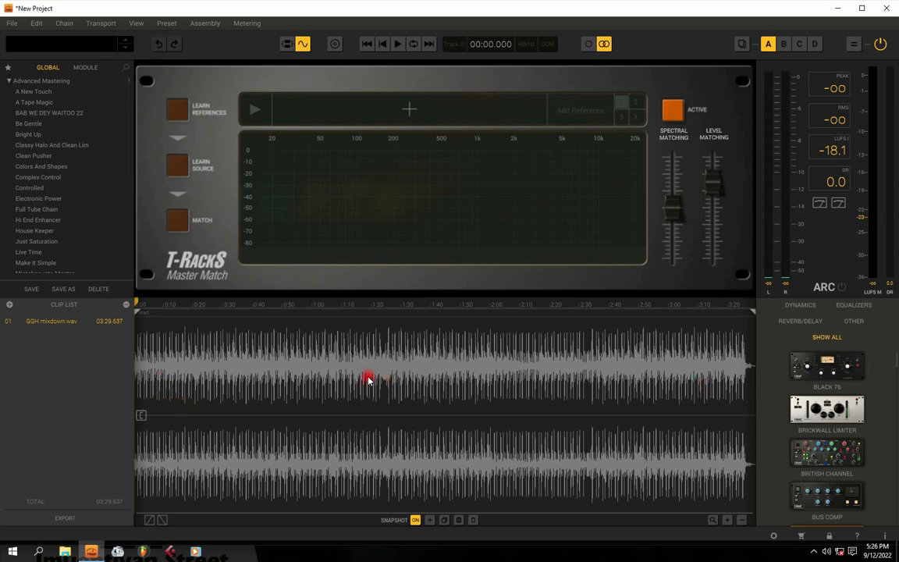
Step: Load the Classic EQ module and enable its low cut filter with a cutoff of 54 Hz
click(854, 304)
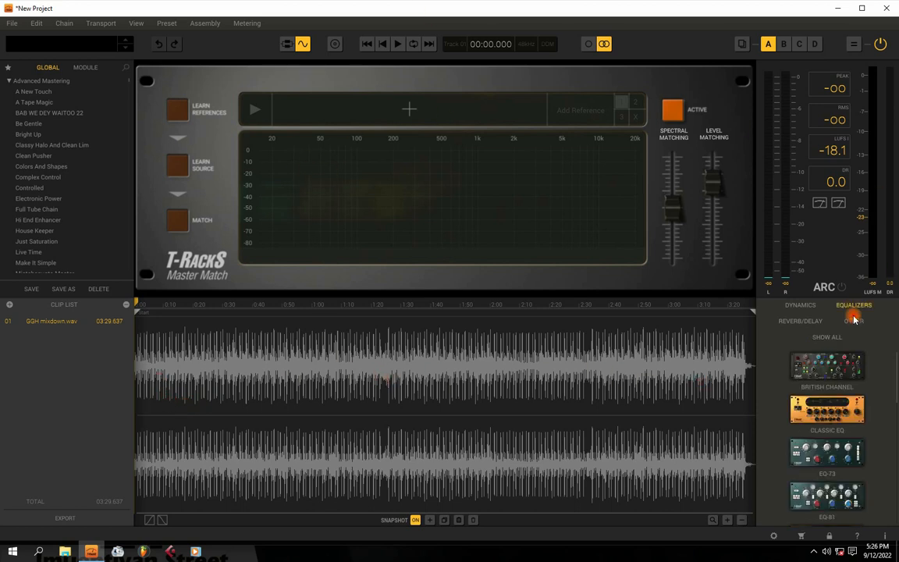
drag(827, 409, 382, 416)
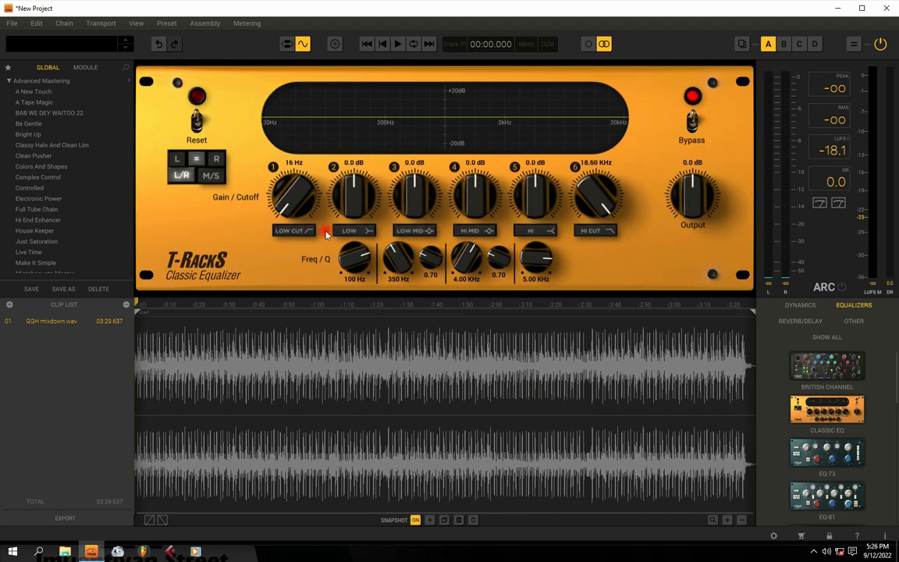
click(296, 231)
drag(289, 207, 286, 176)
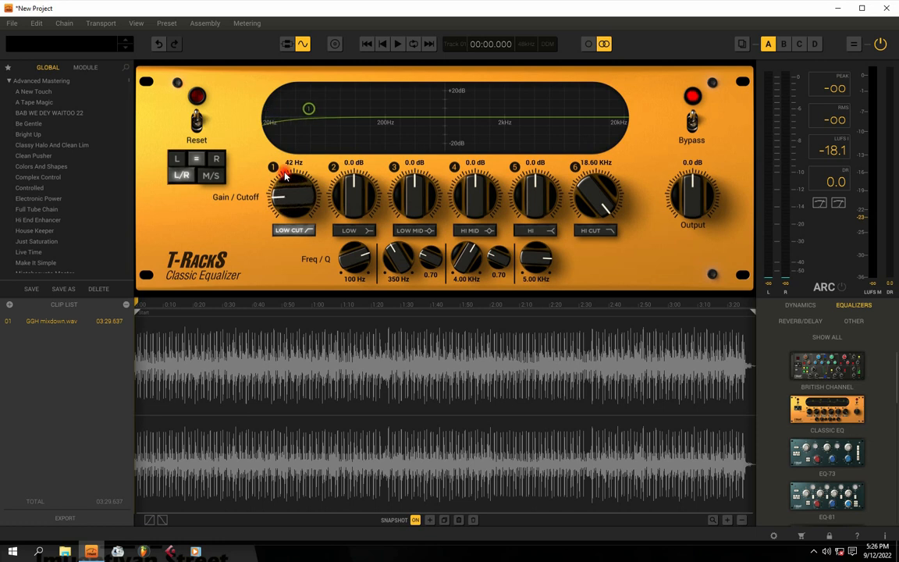
scroll(286, 200, up, 2)
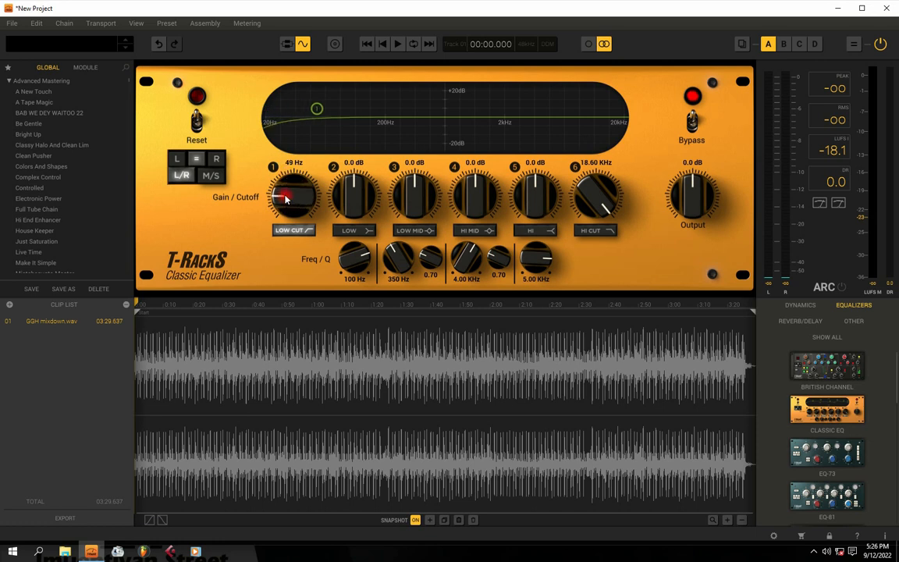
scroll(287, 201, up, 1)
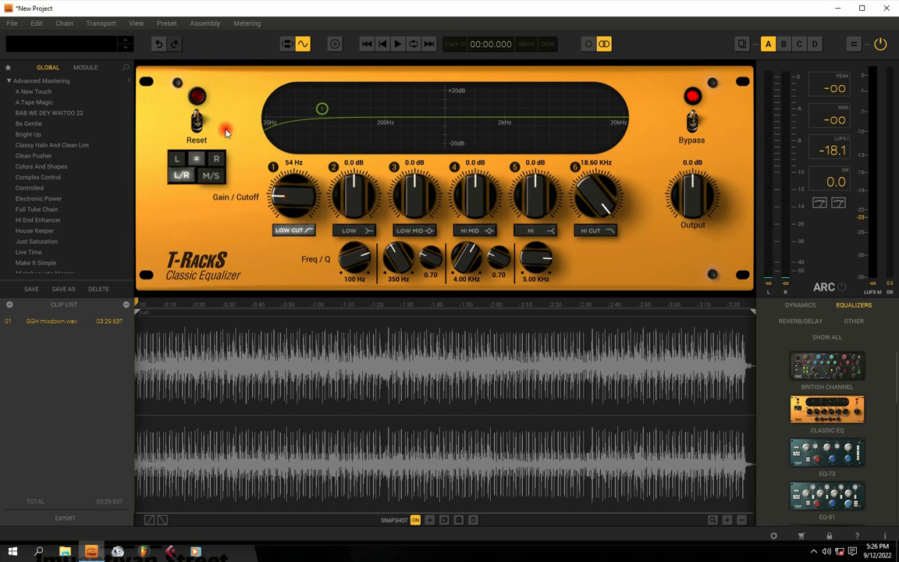
Step: Play the clip, compare the sound with the low cut on and off, and raise its cutoff to 56 Hz
key(space)
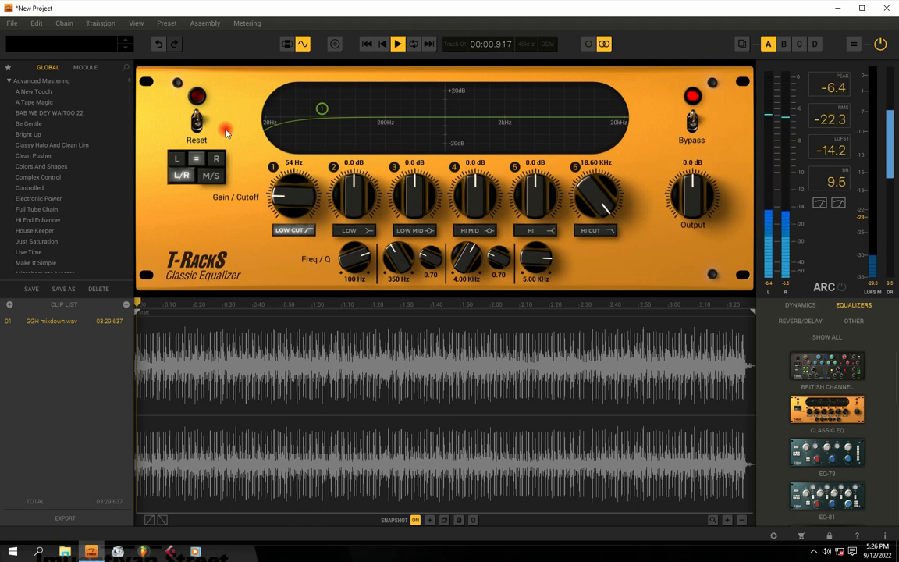
click(289, 230)
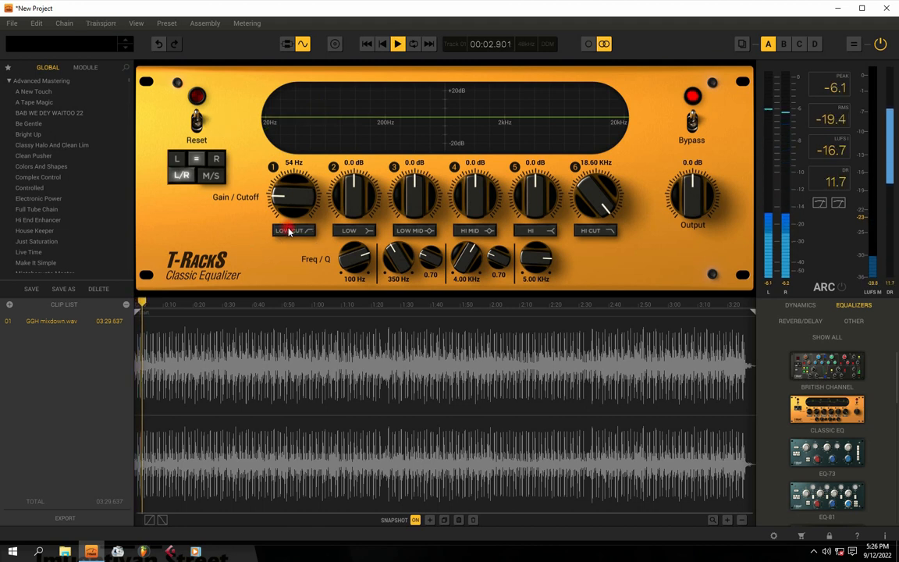
click(288, 230)
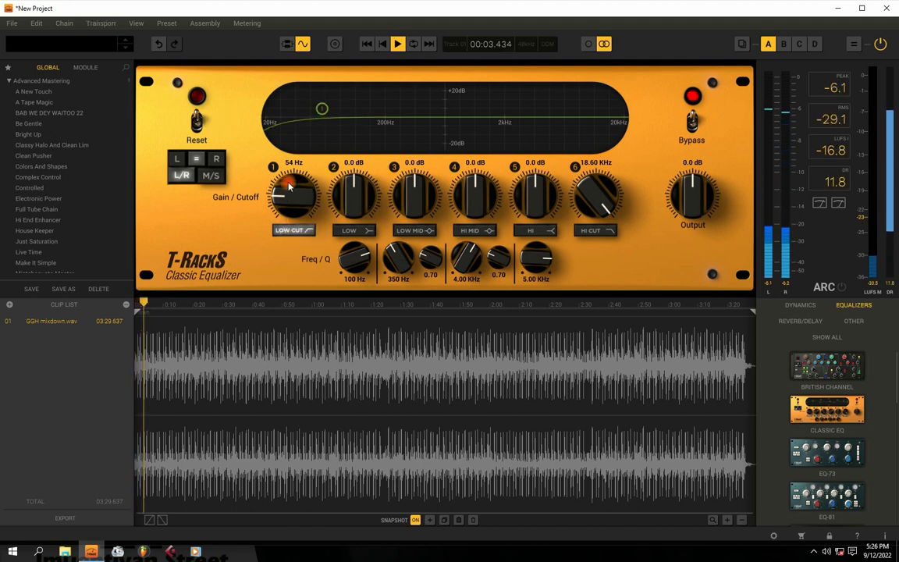
click(295, 231)
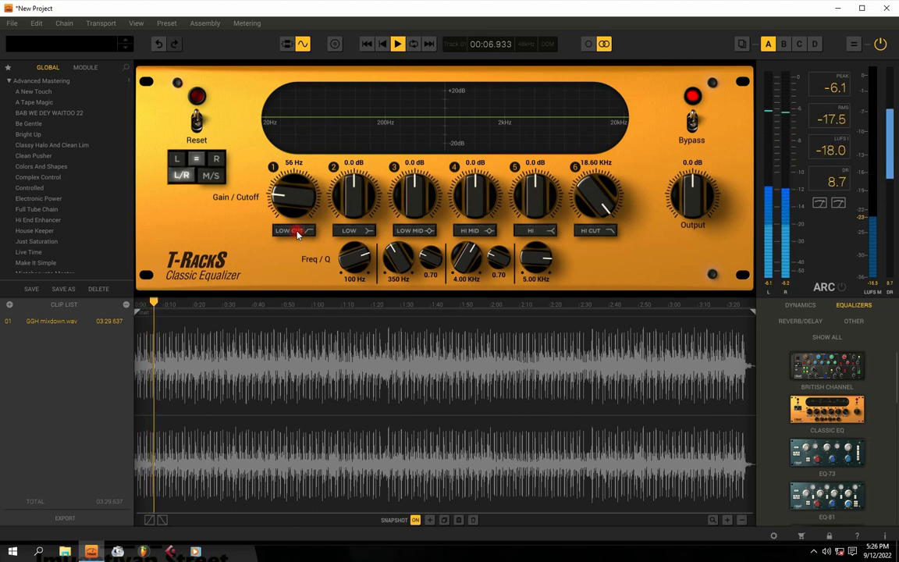
click(295, 231)
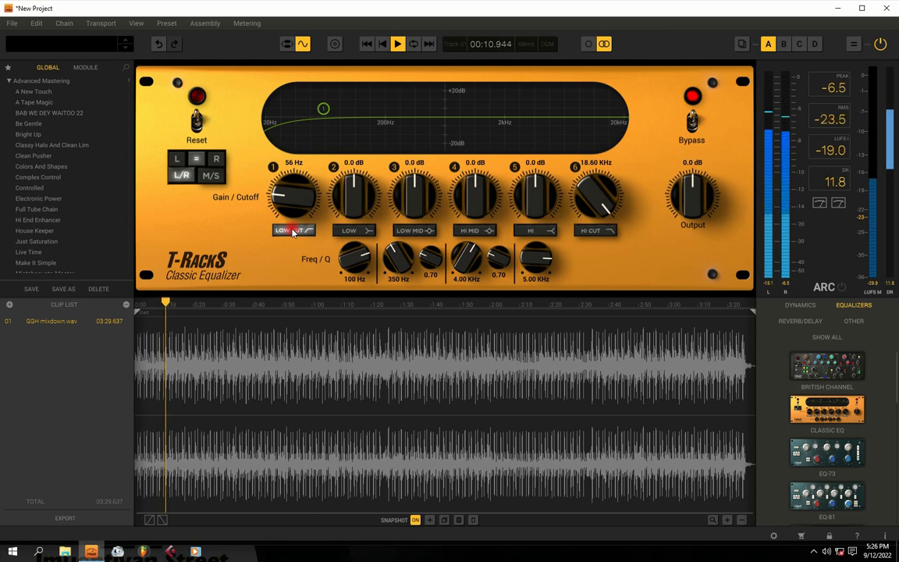
click(294, 231)
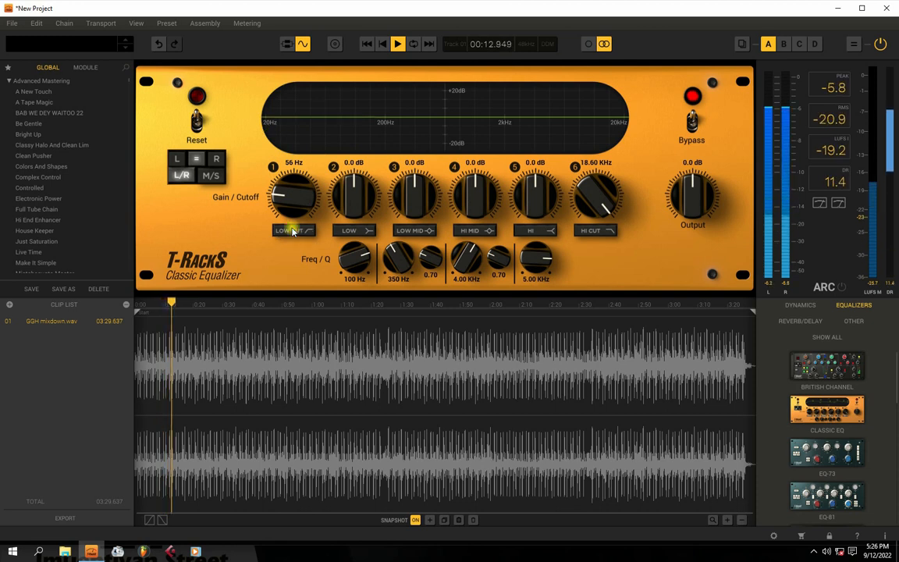
click(293, 231)
key(space)
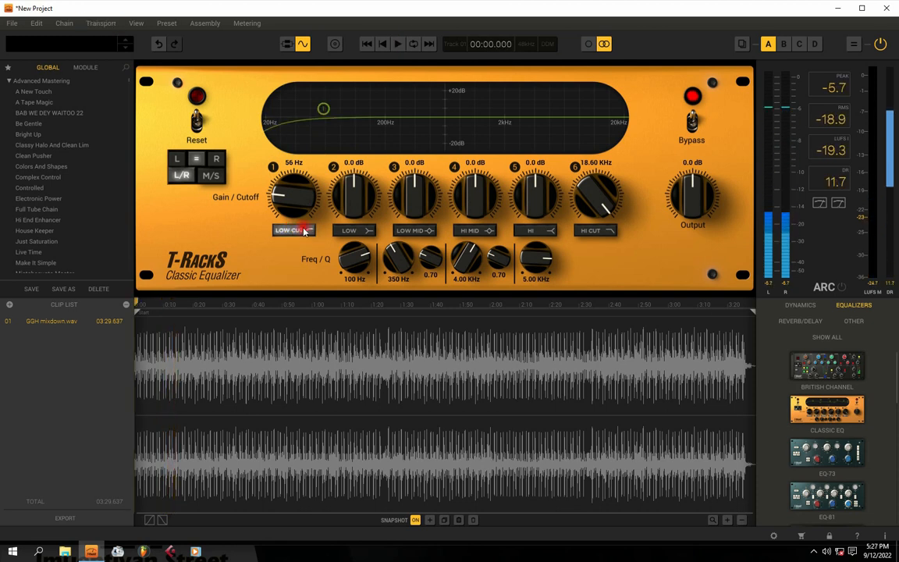
click(295, 231)
click(295, 231)
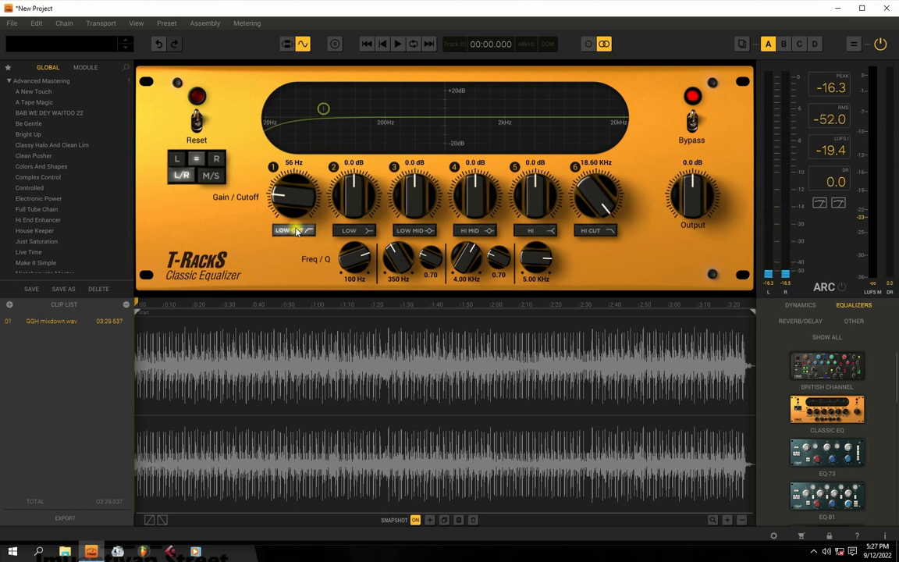
key(space)
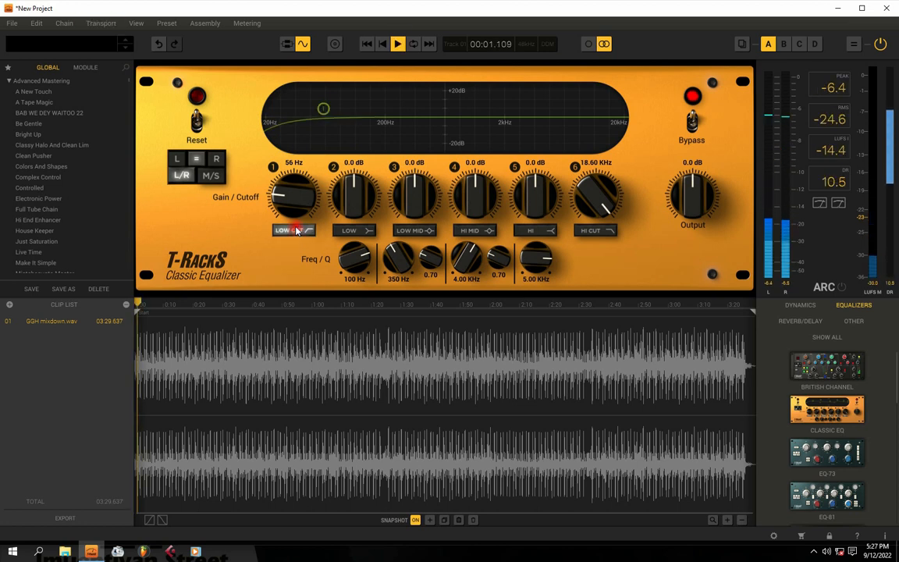
key(space)
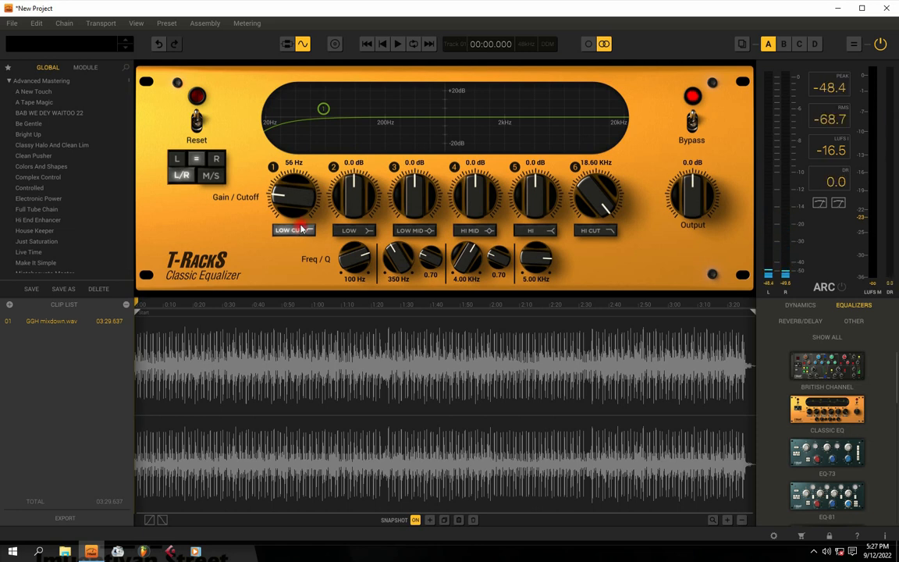
Step: Boost the equalizer's low band by 1.1 dB and lower the low cut frequency to 45 Hz
drag(352, 197, 352, 191)
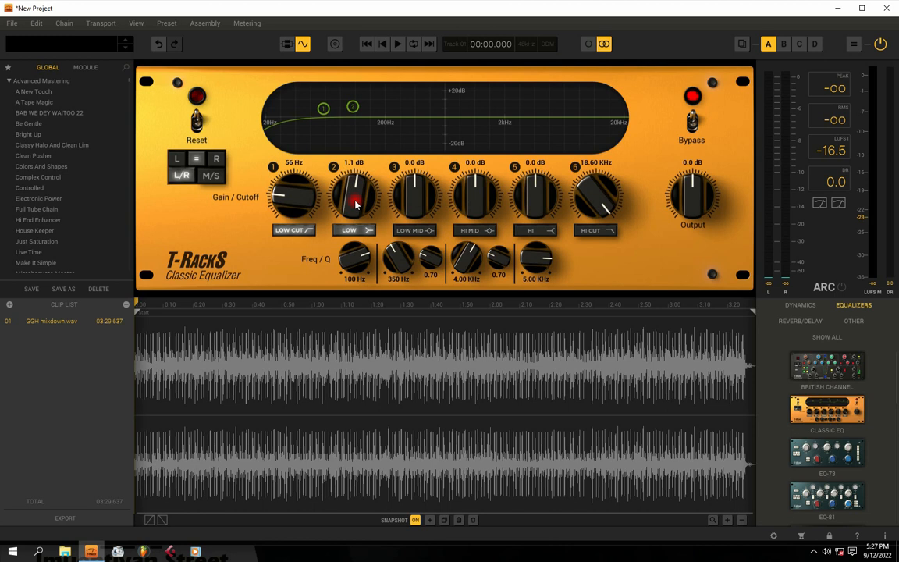
scroll(285, 199, down, 3)
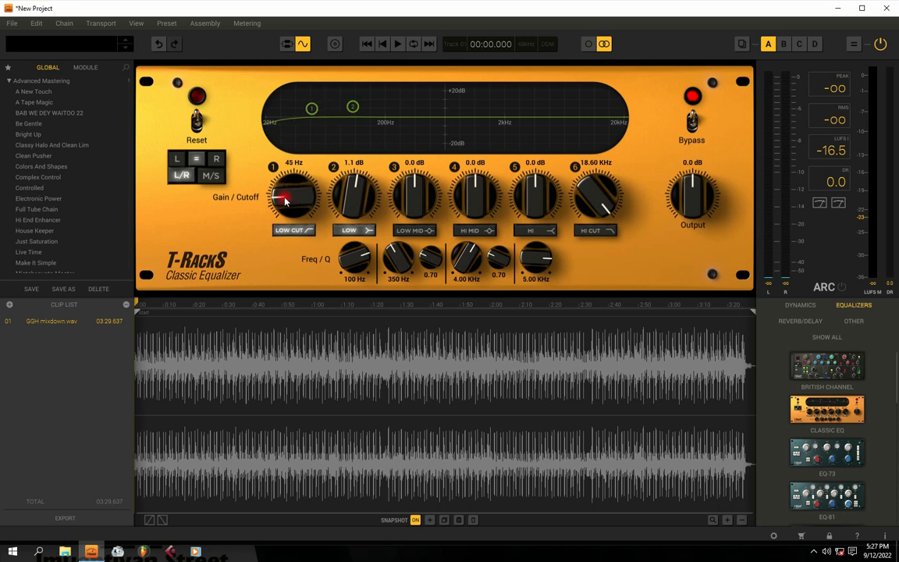
scroll(285, 200, down, 2)
Step: Play the clip, compare it with the low cut off and on, and set the cutoff to 49 Hz
key(space)
click(294, 234)
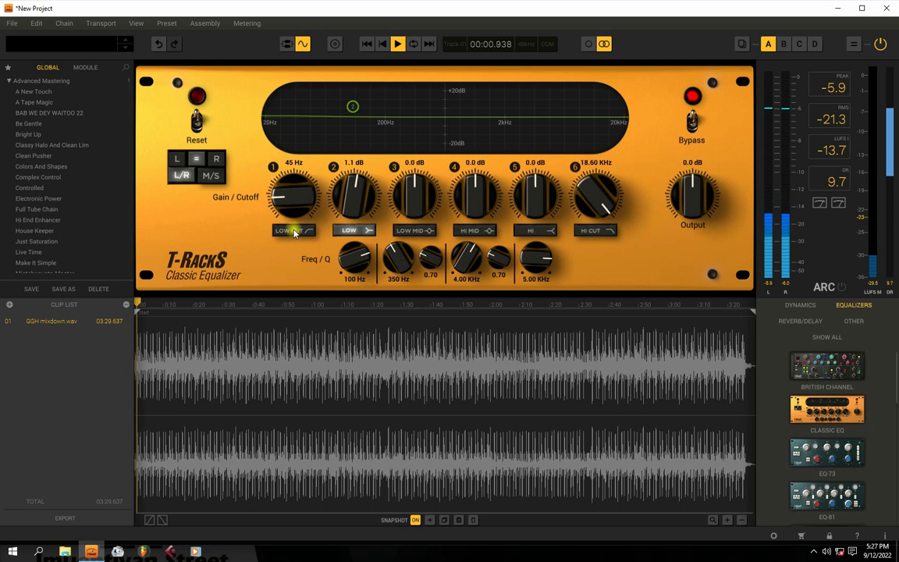
click(294, 232)
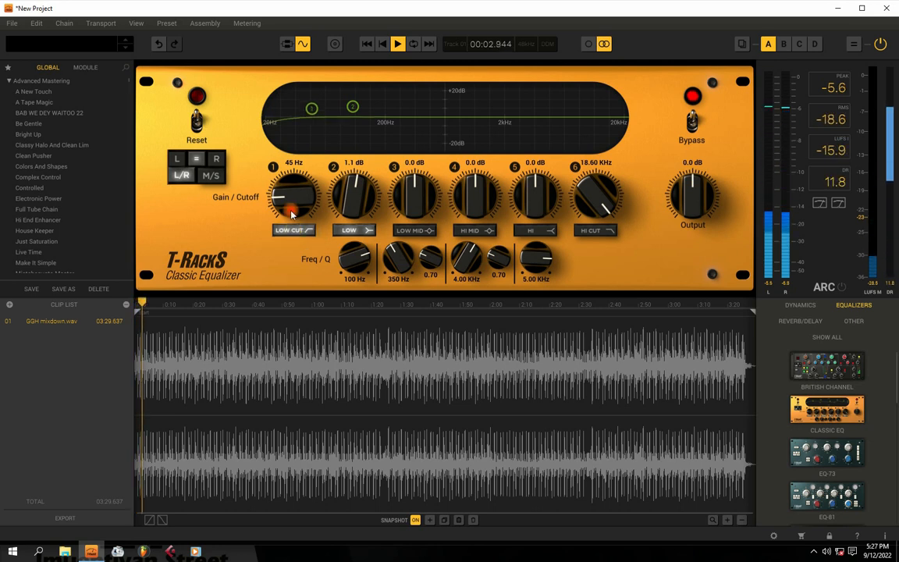
scroll(288, 194, up, 2)
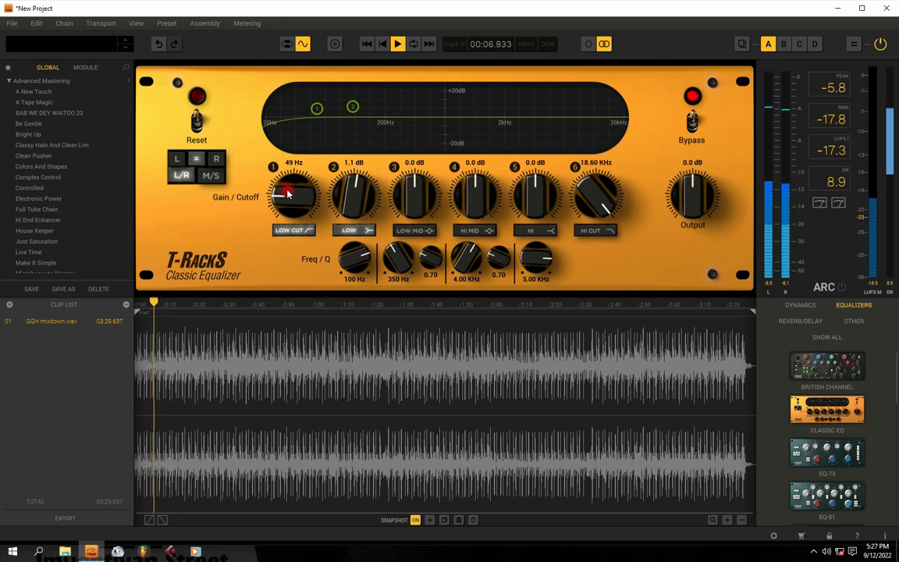
key(space)
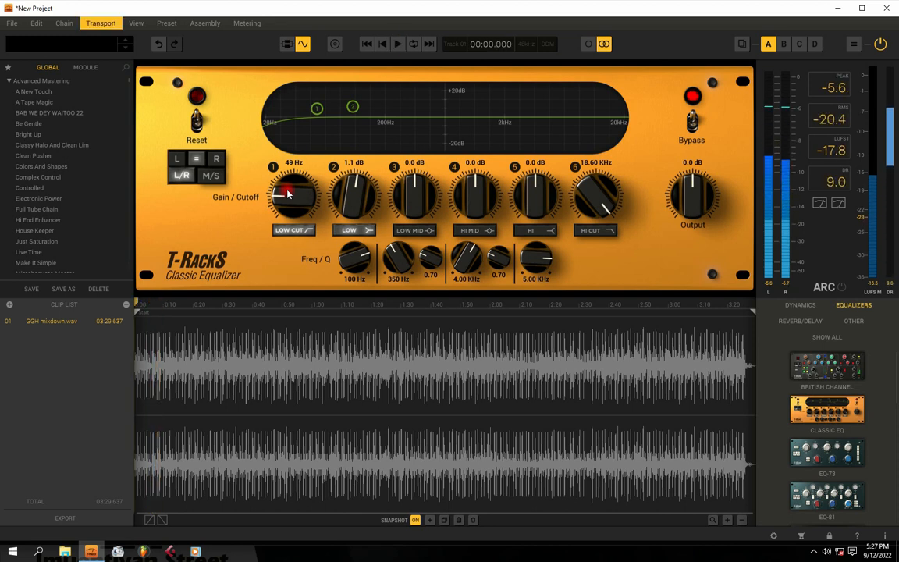
Step: Enable the hi band with a 2.0 dB boost and the hi cut filter at 18.60 kHz
click(530, 230)
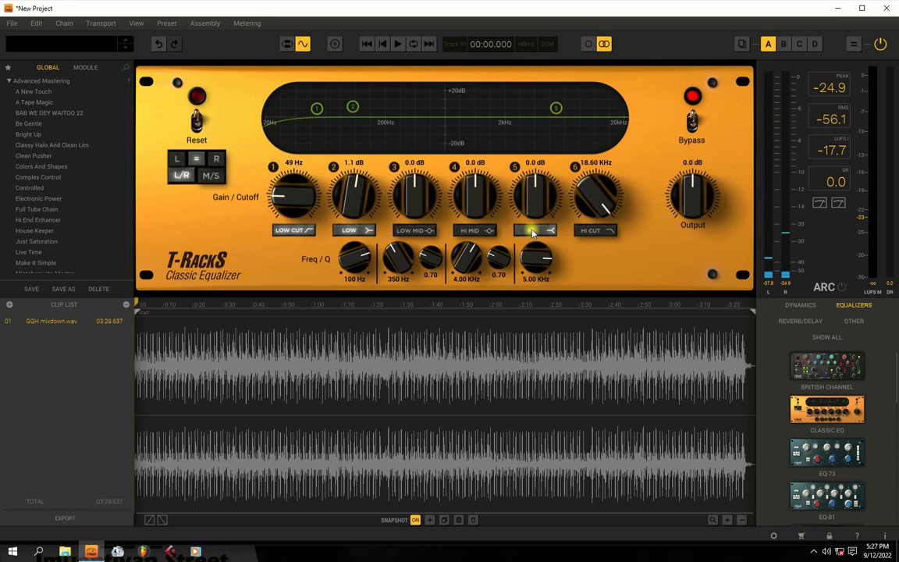
click(593, 231)
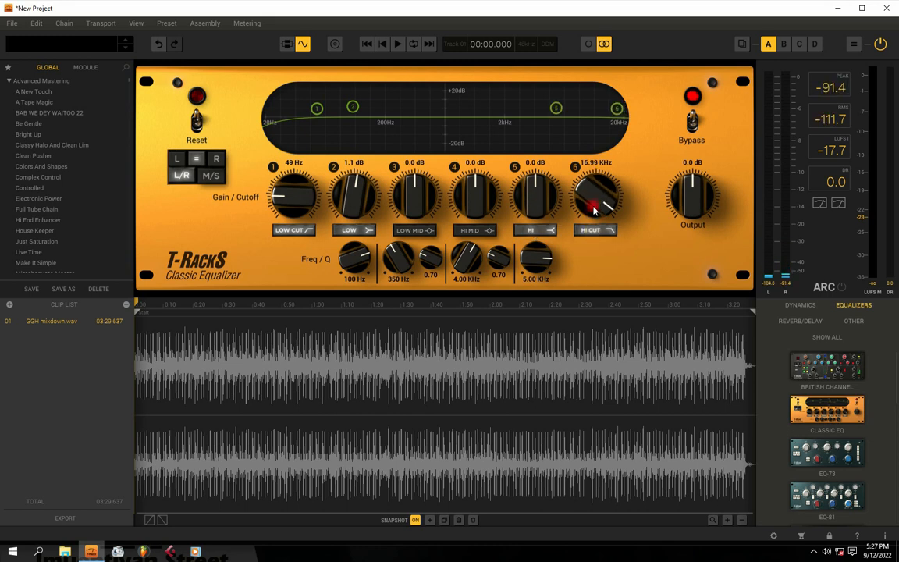
drag(537, 201, 537, 196)
Step: Audition the clip from its start and raise the hi band gain to 2.4 dB during playback
key(space)
key(space)
key(space)
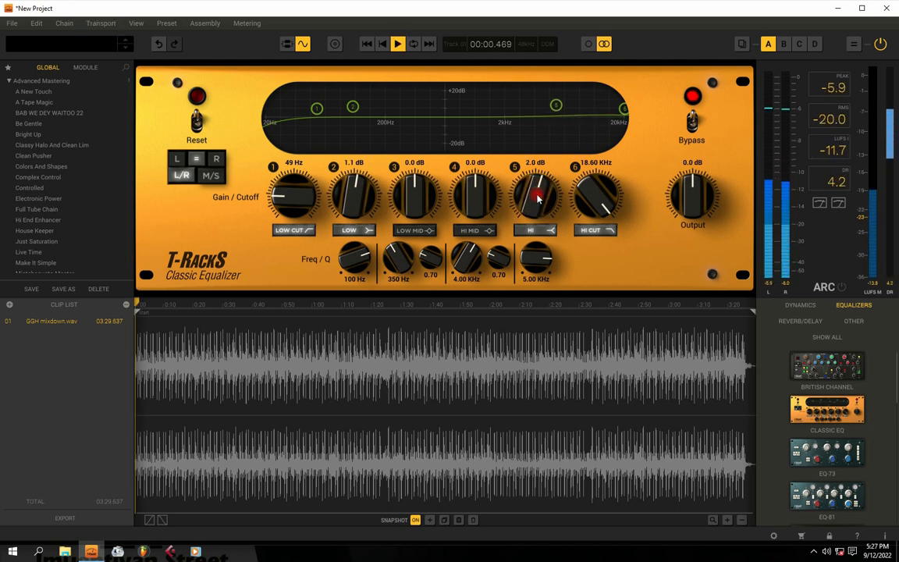
key(space)
key(space)
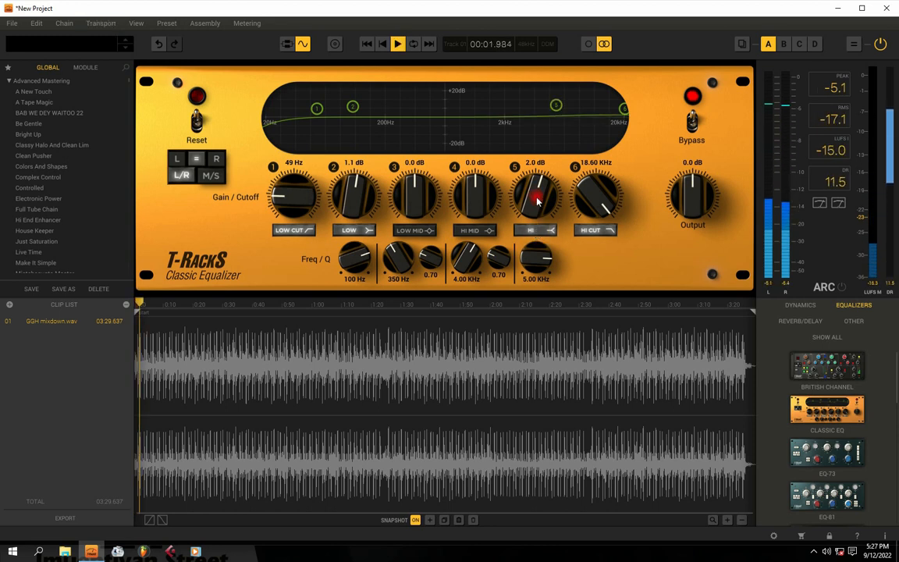
drag(539, 196, 536, 191)
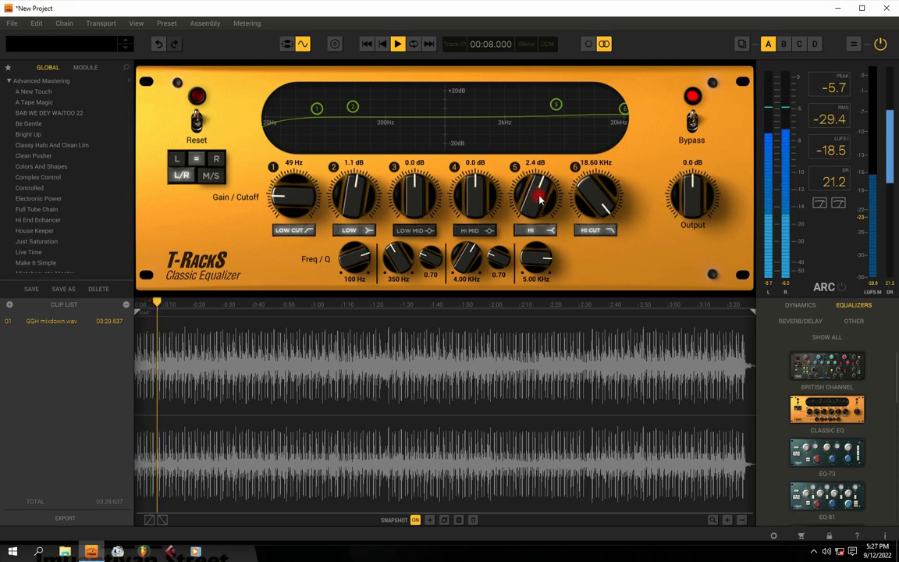
key(space)
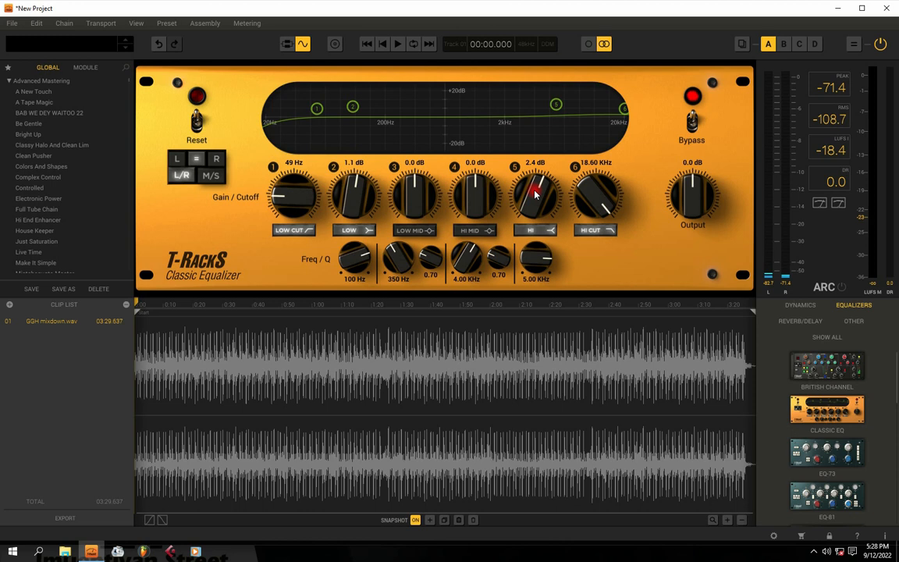
Step: Find the Classic Comp module among the dynamics and equalizer processors and add it to the chain
click(804, 305)
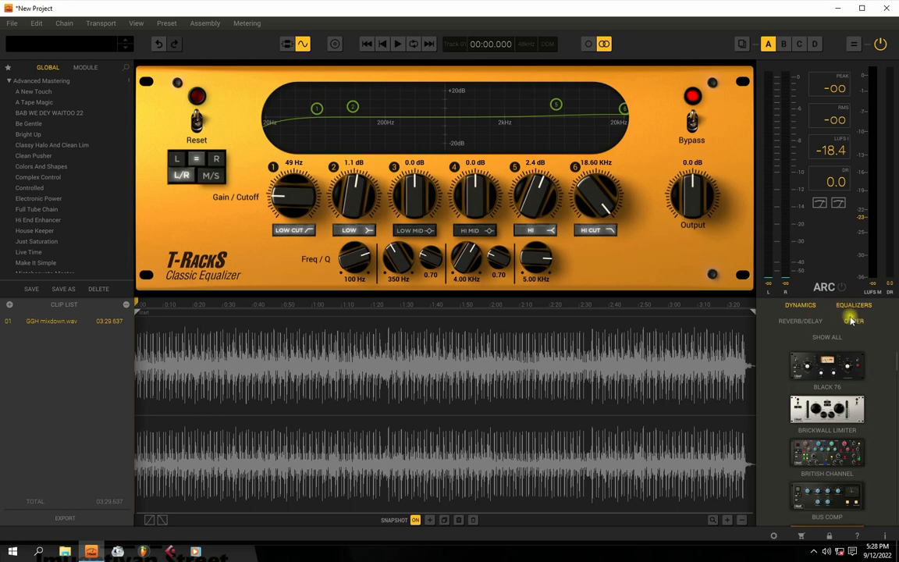
click(853, 305)
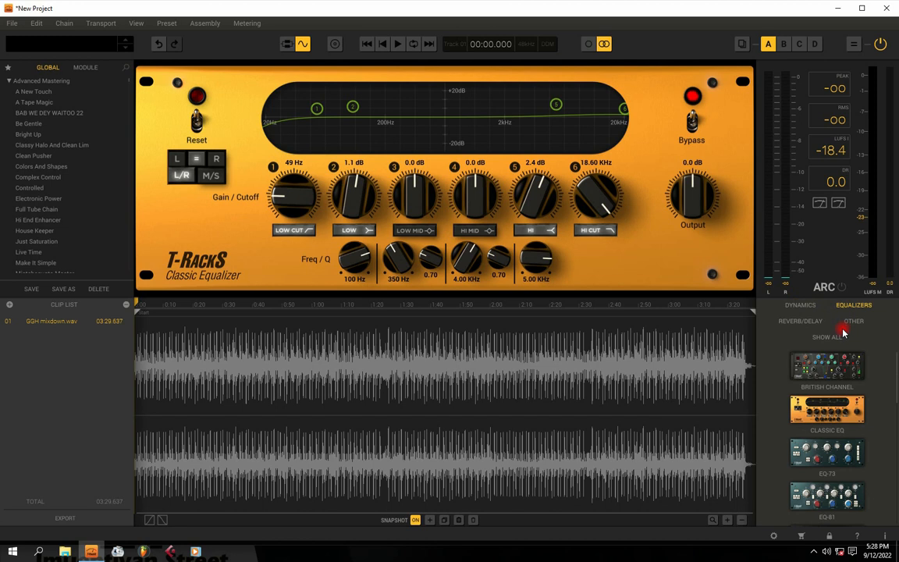
scroll(842, 406, down, 5)
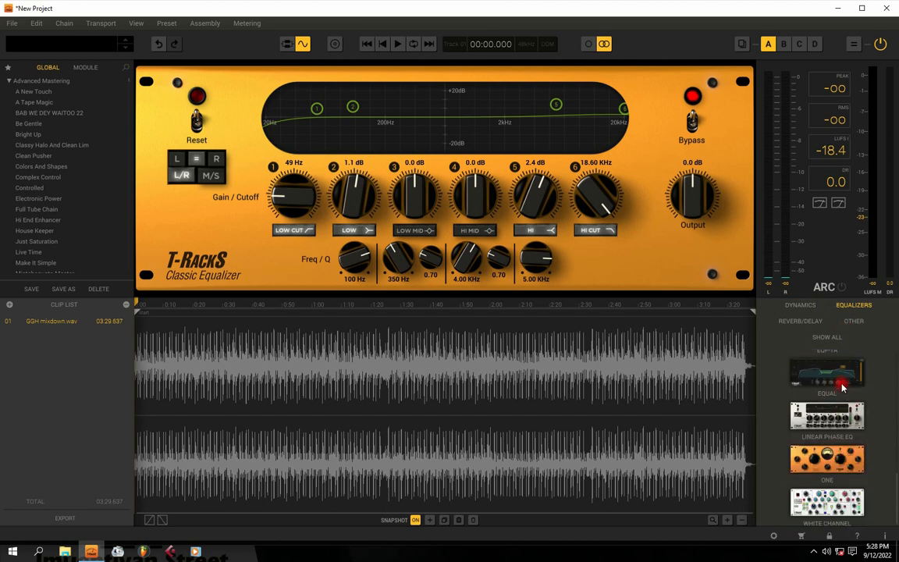
click(798, 305)
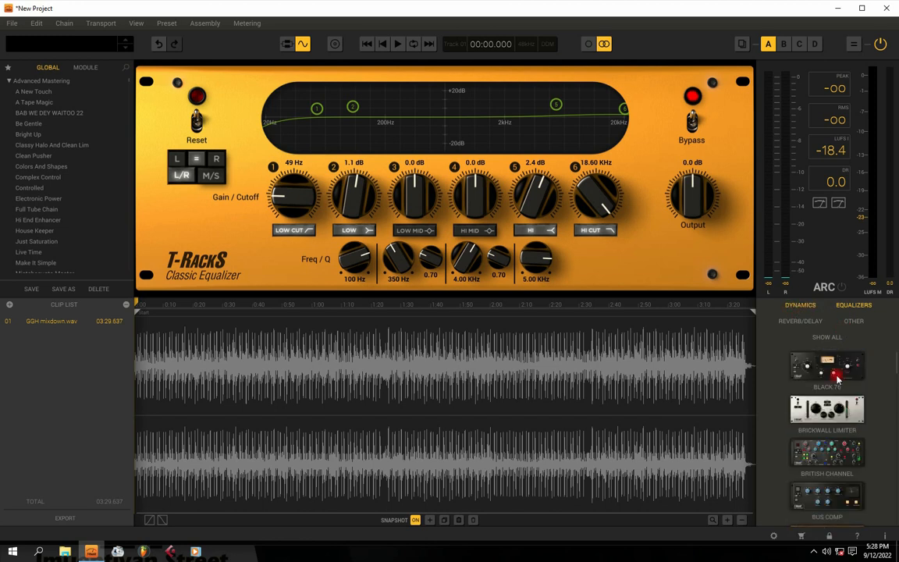
scroll(839, 435, down, 2)
drag(828, 434, 428, 423)
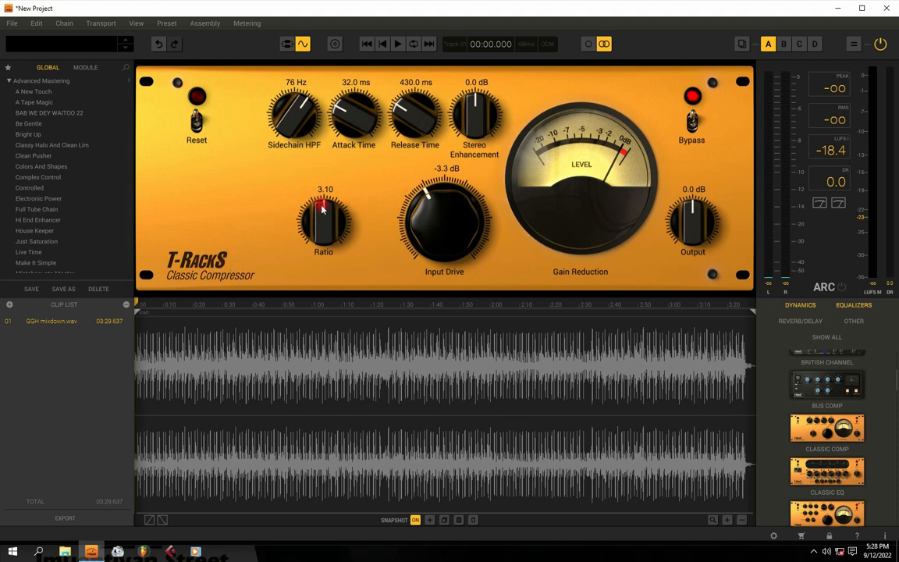
Step: Set the compressor's ratio to 2.37 and audition the clip from its start
mouse_move(322, 207)
mouse_down()
mouse_move(326, 238)
mouse_move(319, 217)
mouse_move(321, 226)
mouse_up()
drag(315, 224, 315, 228)
key(space)
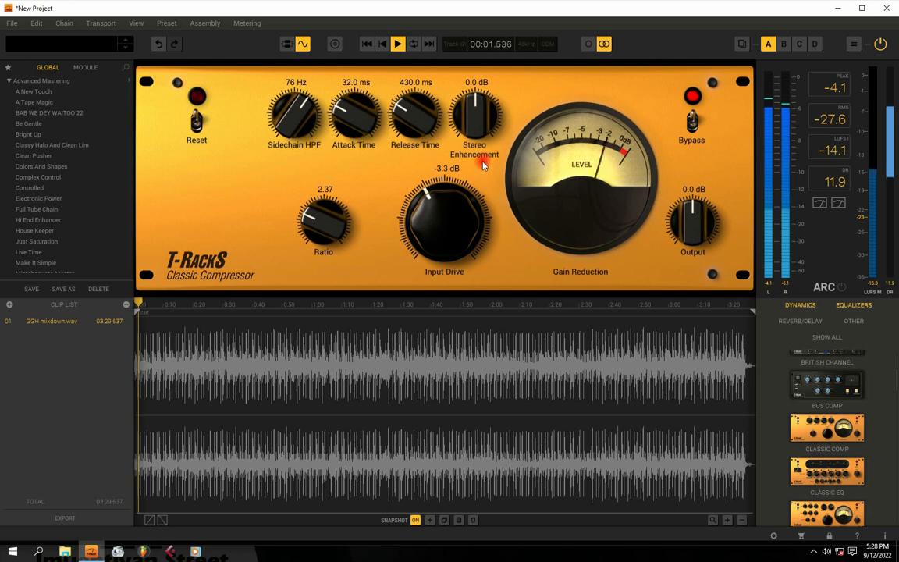
key(space)
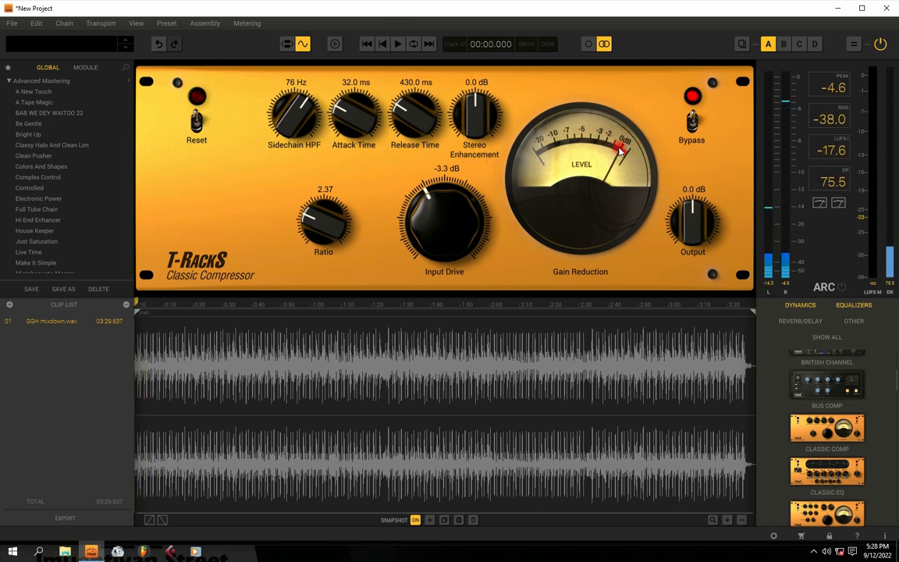
key(space)
key(space)
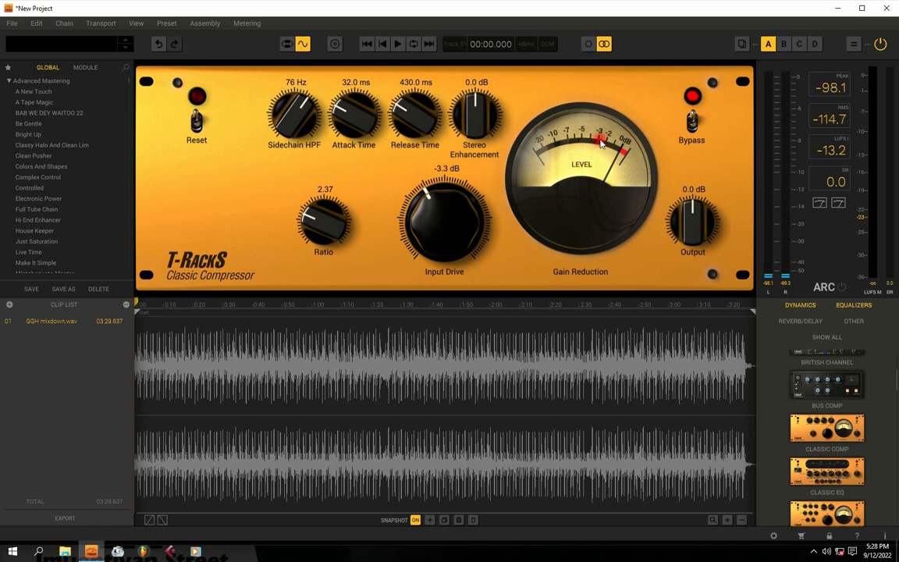
Step: Play the clip and set the compressor's output to -1.9 dB and its input drive to -0.1 dB
key(space)
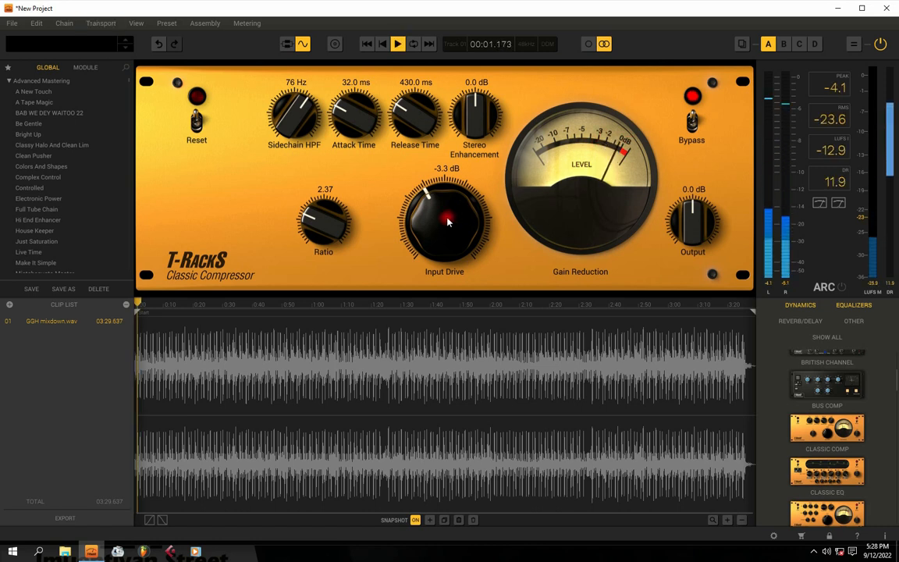
drag(691, 214, 690, 224)
drag(425, 228, 437, 201)
key(space)
Step: Restart playback and set the compressor's attack time to 36.9 ms while listening
key(space)
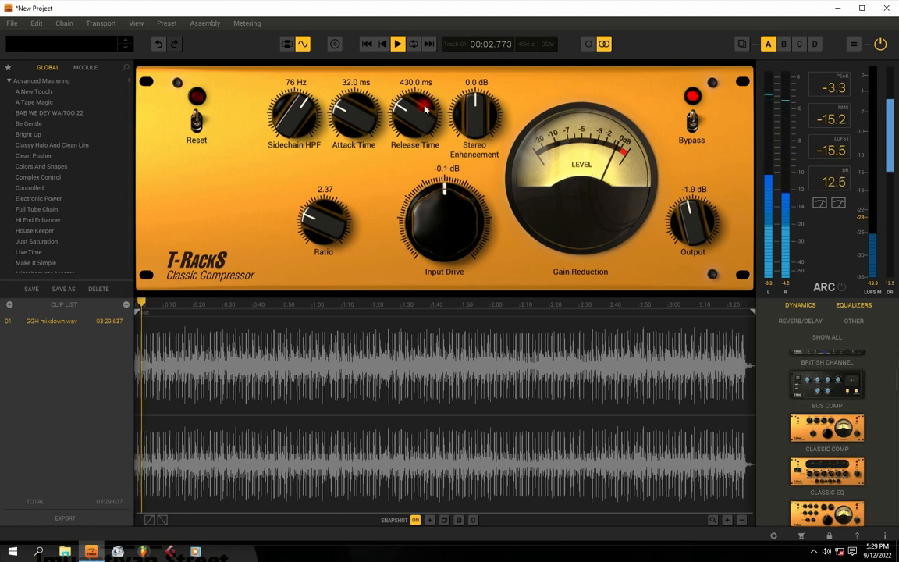
drag(353, 107, 352, 98)
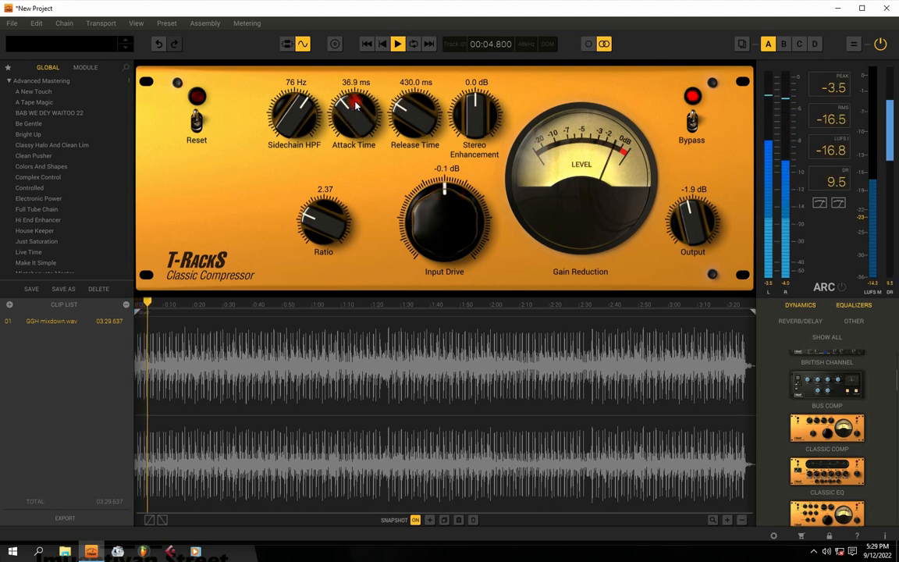
key(space)
Step: Compare the clip with the compressor bypassed and active, and lower its output to -2.6 dB
click(692, 124)
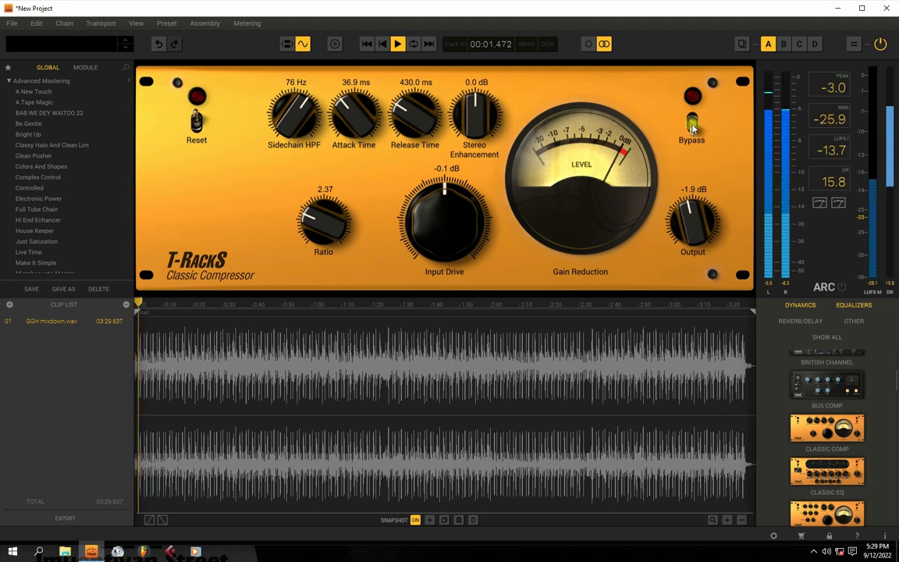
click(691, 125)
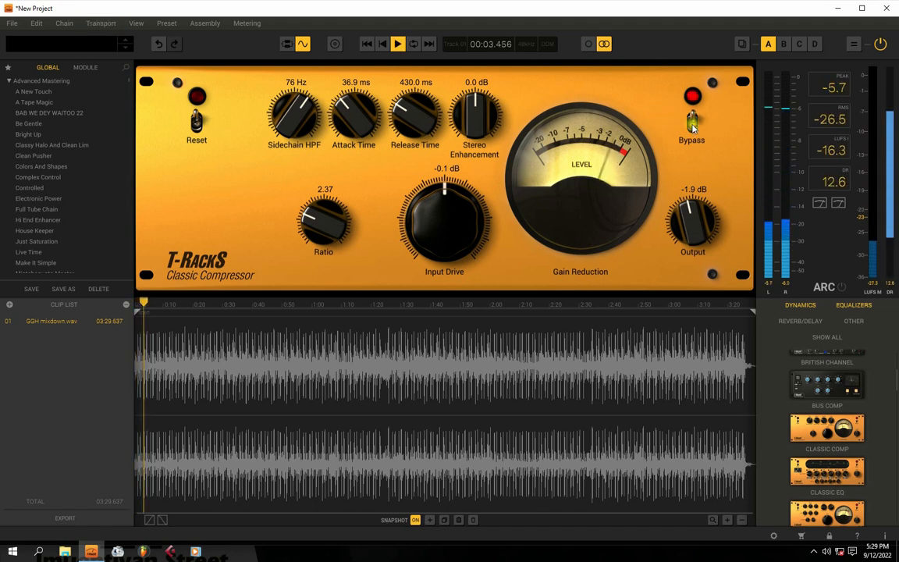
click(693, 125)
key(space)
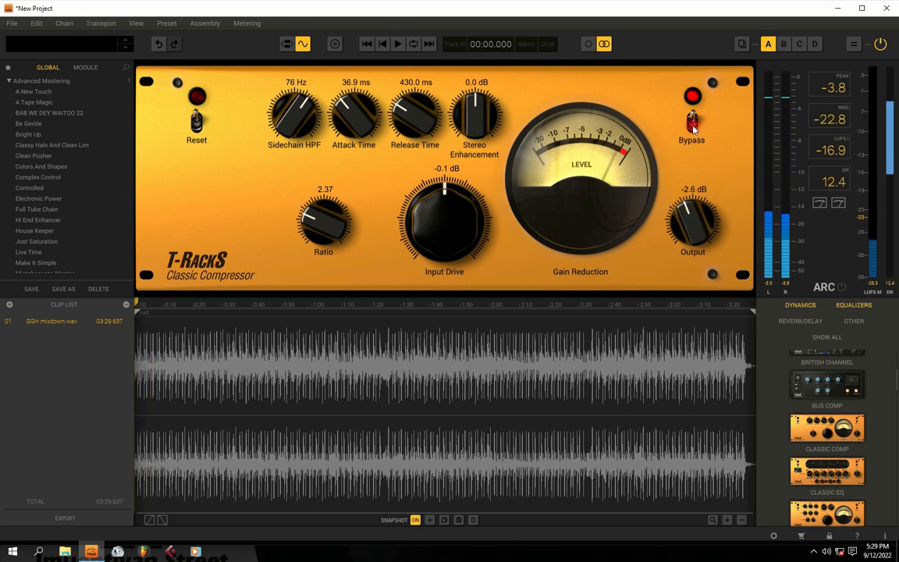
Step: Replay the clip with bypass comparison, then set output to -3.8 dB, input drive to 0.0 dB and sidechain HPF to 75 Hz
key(space)
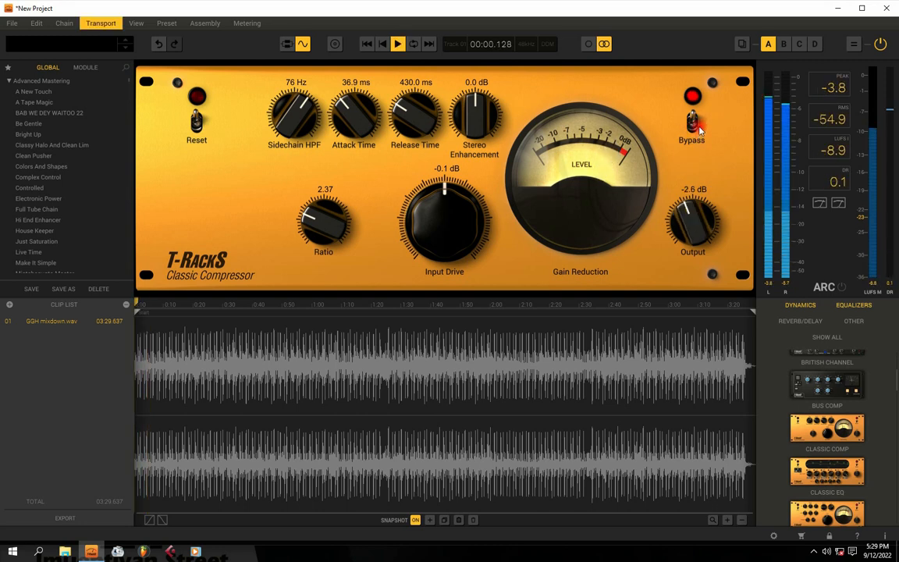
click(692, 124)
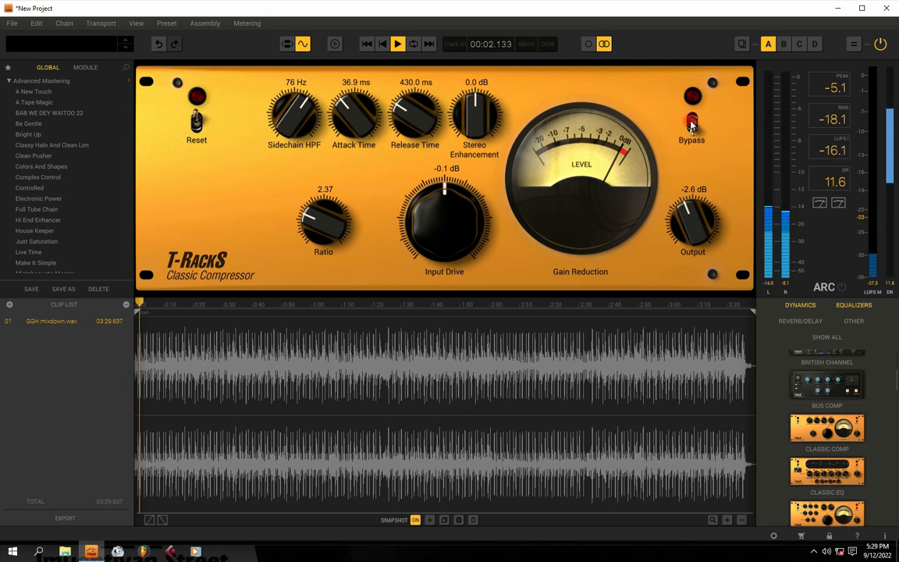
click(693, 125)
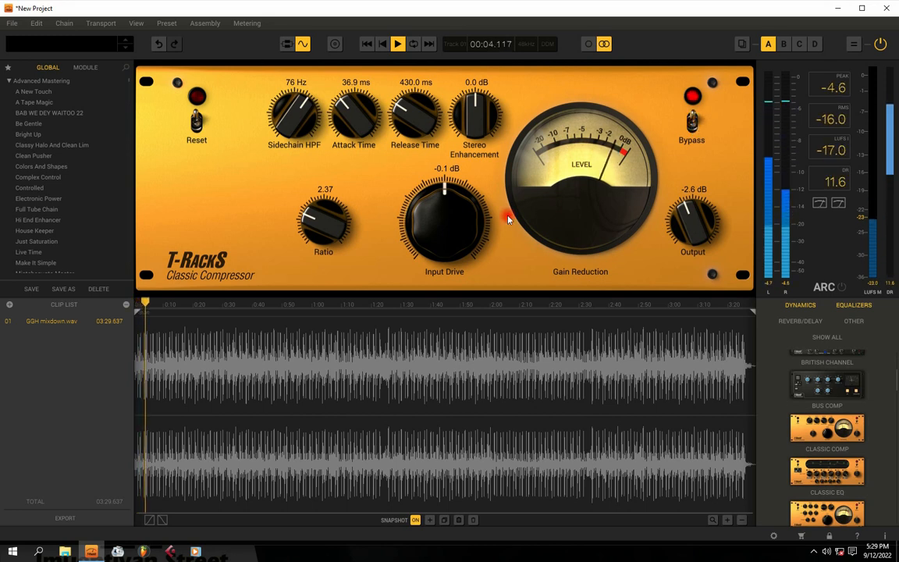
drag(686, 213, 686, 222)
drag(446, 217, 445, 211)
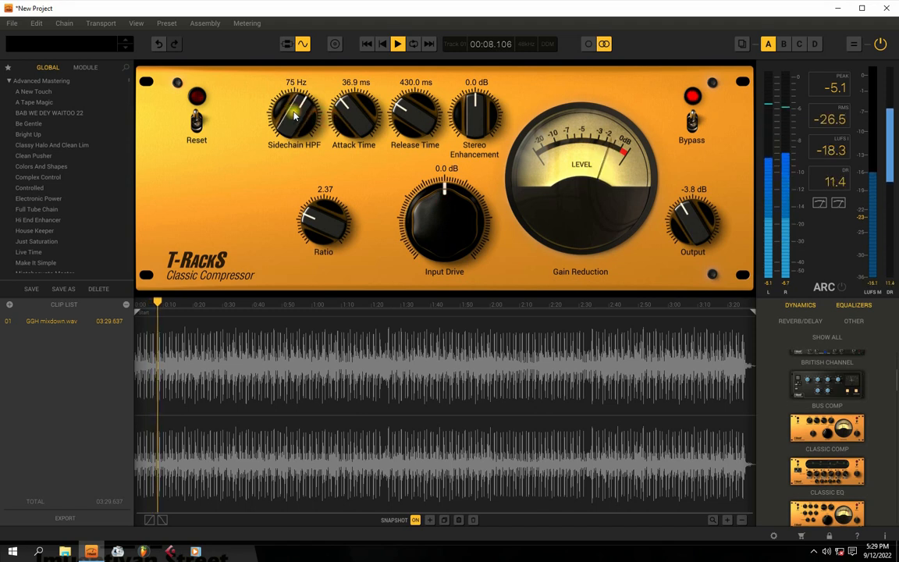
Step: Compare the adjusted compressor against its bypassed sound during playback, then stop the clip
click(692, 125)
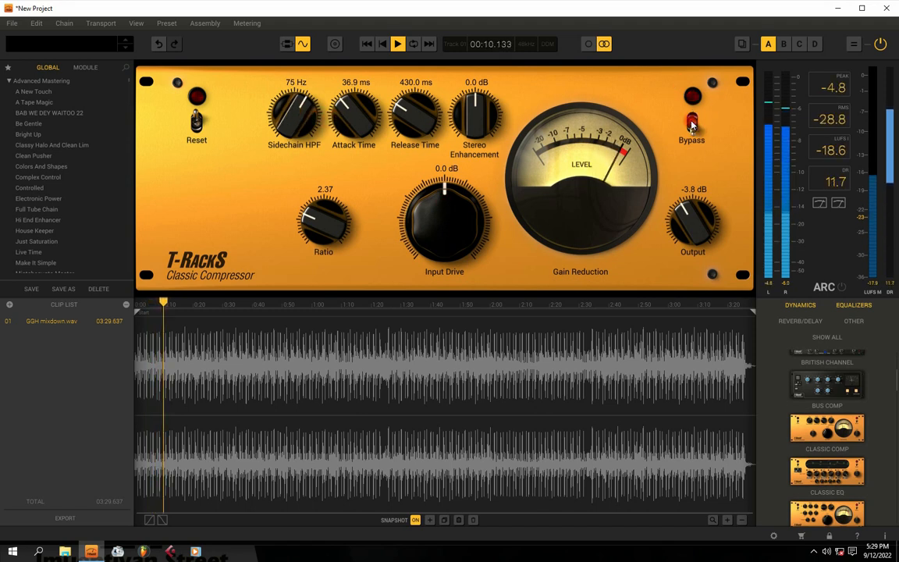
click(692, 125)
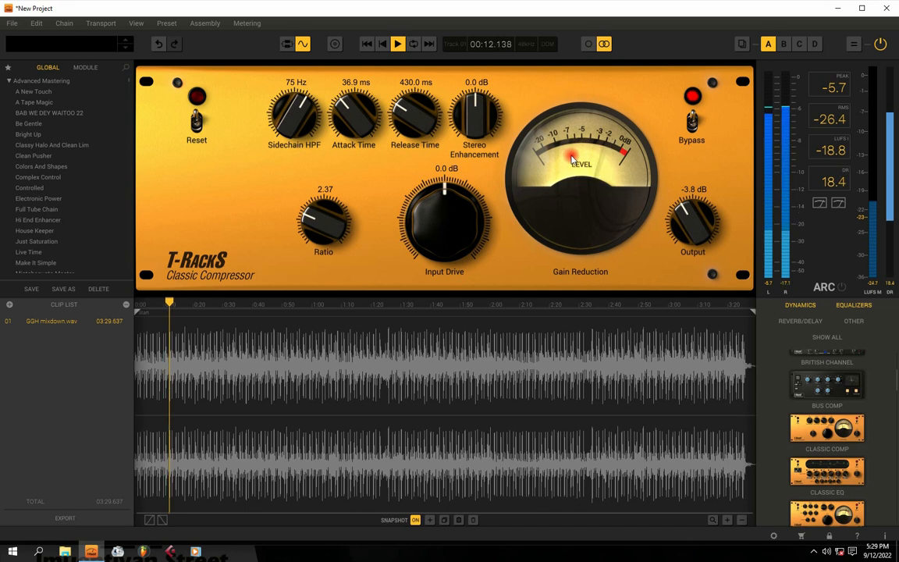
key(space)
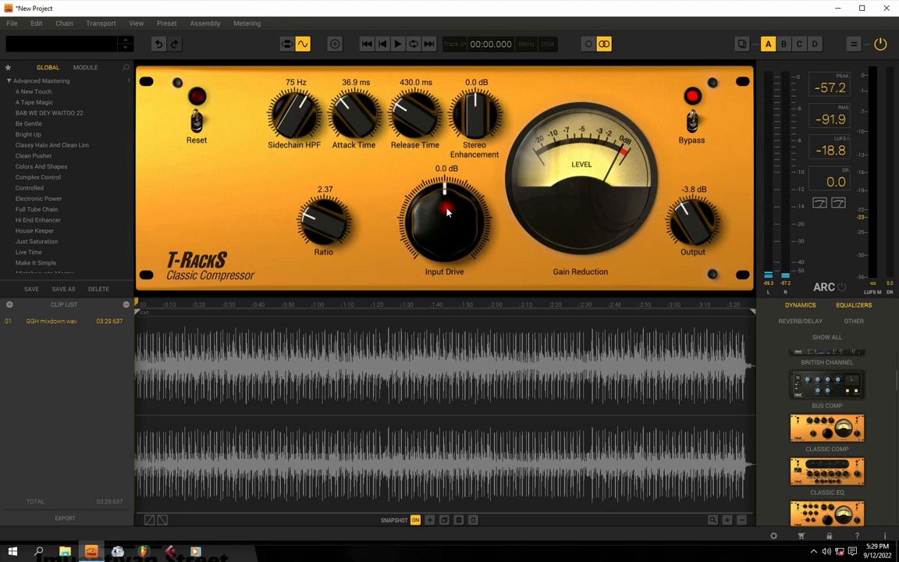
Step: Show nearly the whole clip's waveform and audition the compressed sound twice from the start
click(741, 520)
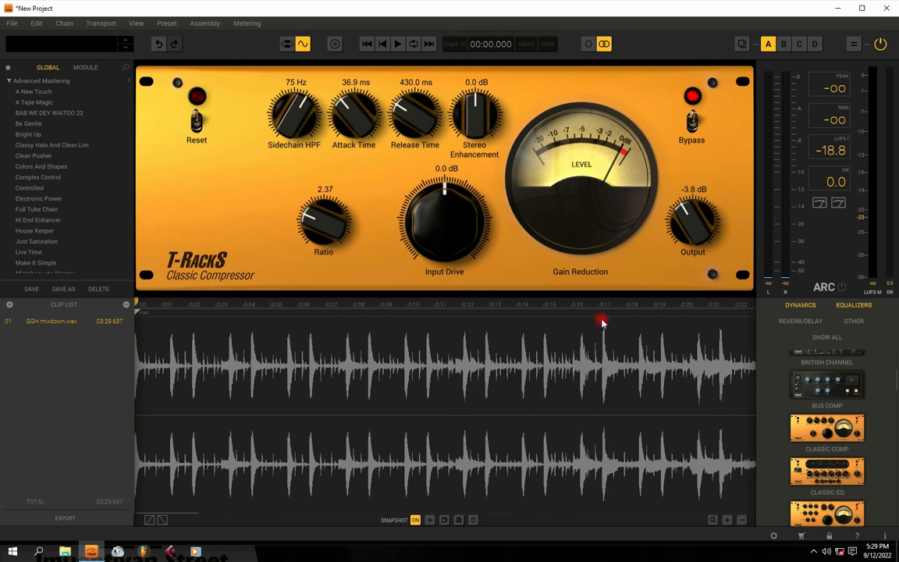
click(747, 521)
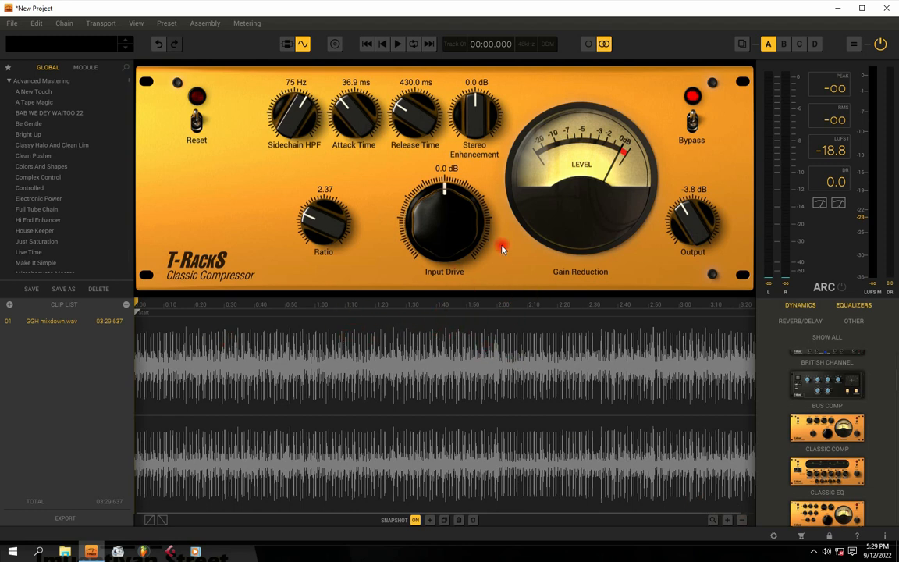
key(space)
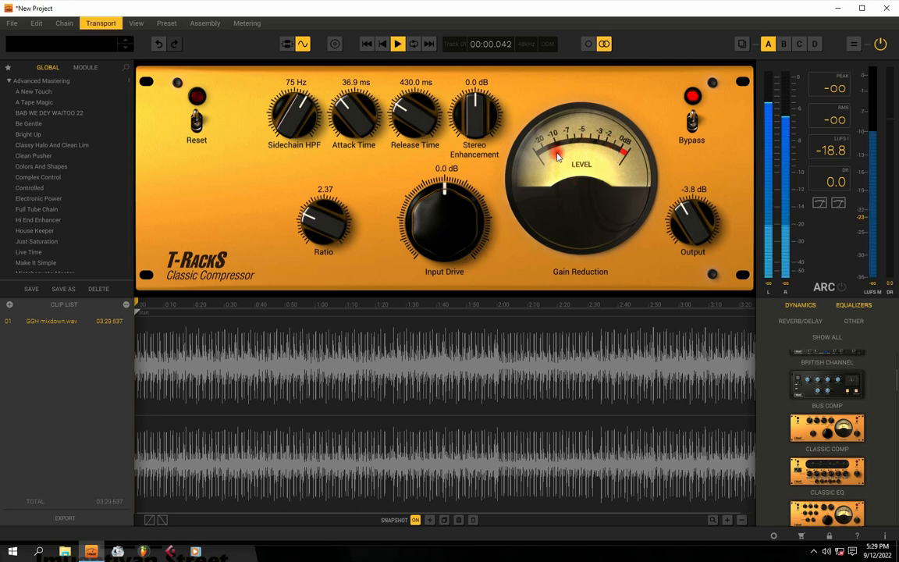
key(space)
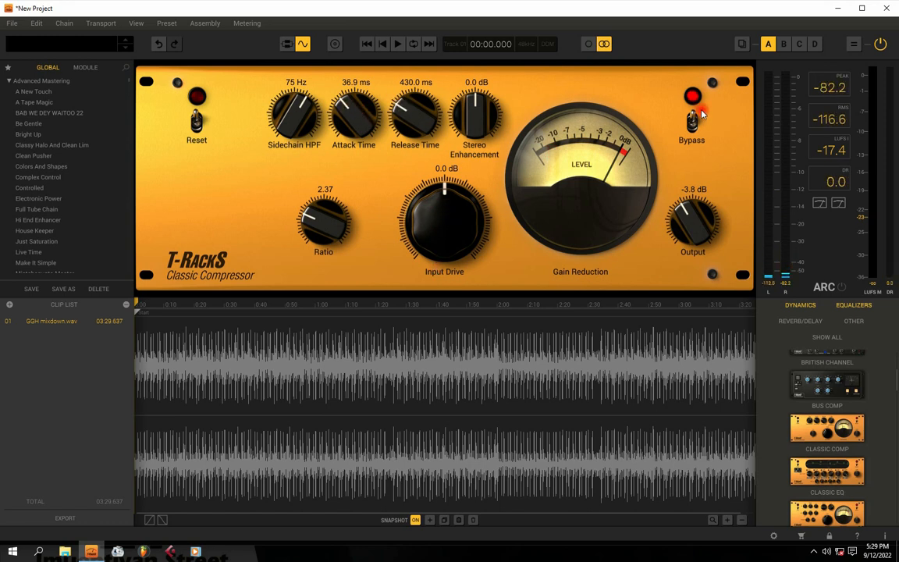
key(space)
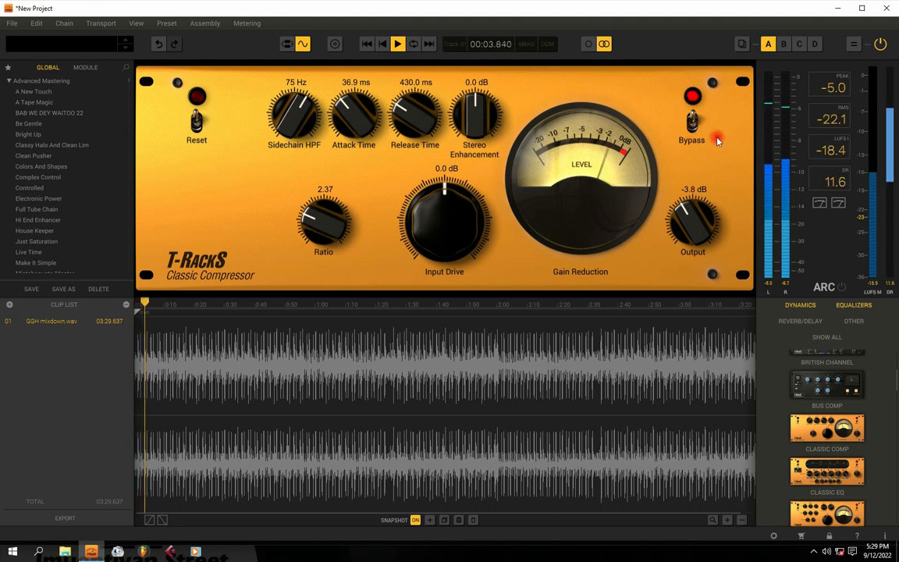
key(space)
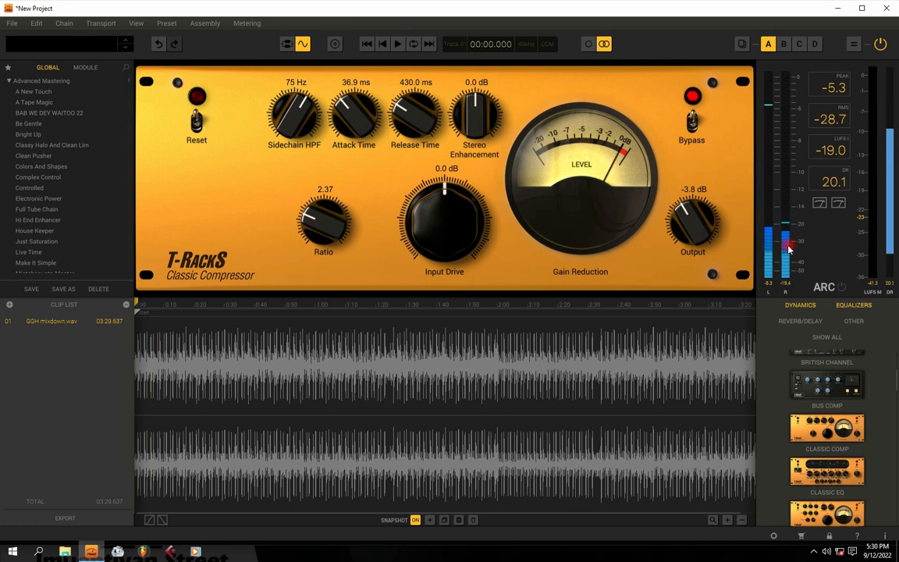
Step: Browse the dynamics and equalizer modules for the next processor to put in the chain
click(806, 306)
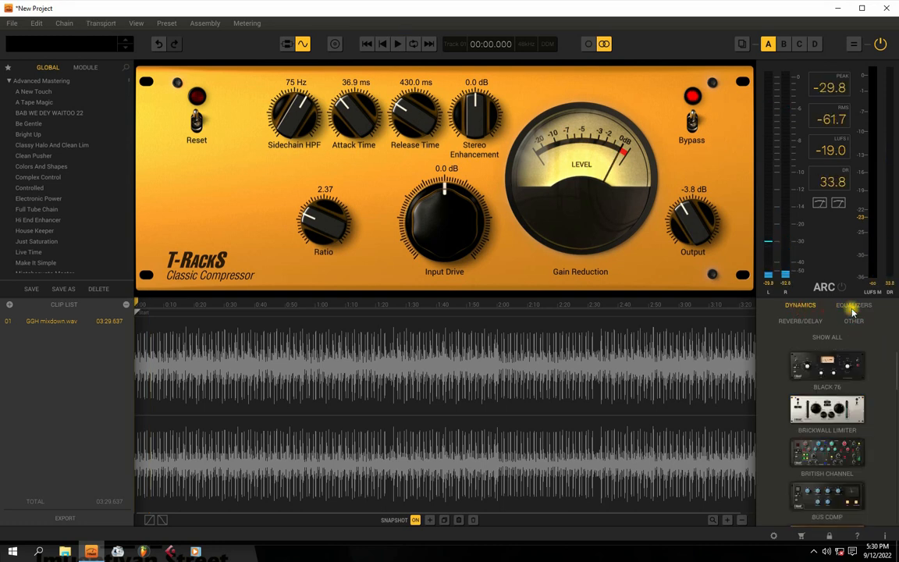
click(805, 308)
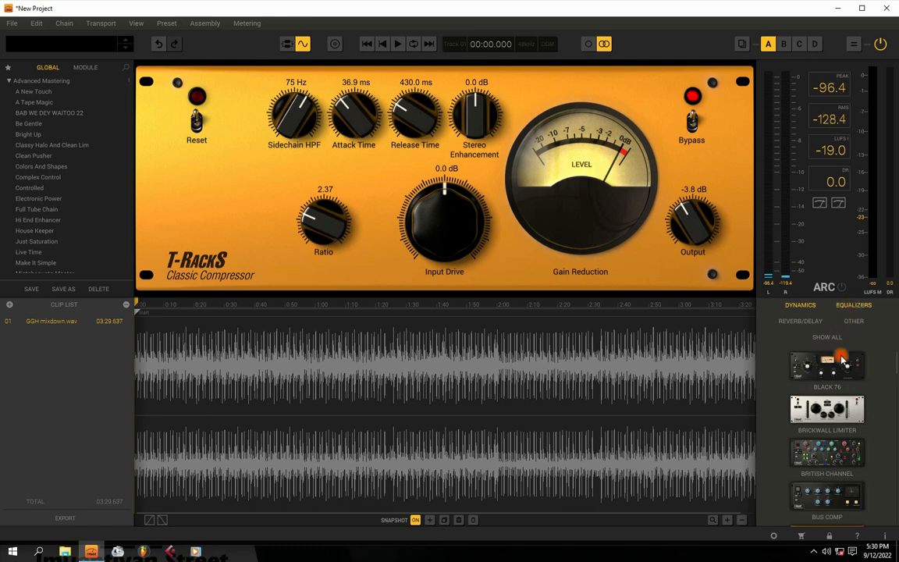
scroll(843, 361, down, 3)
scroll(843, 358, down, 10)
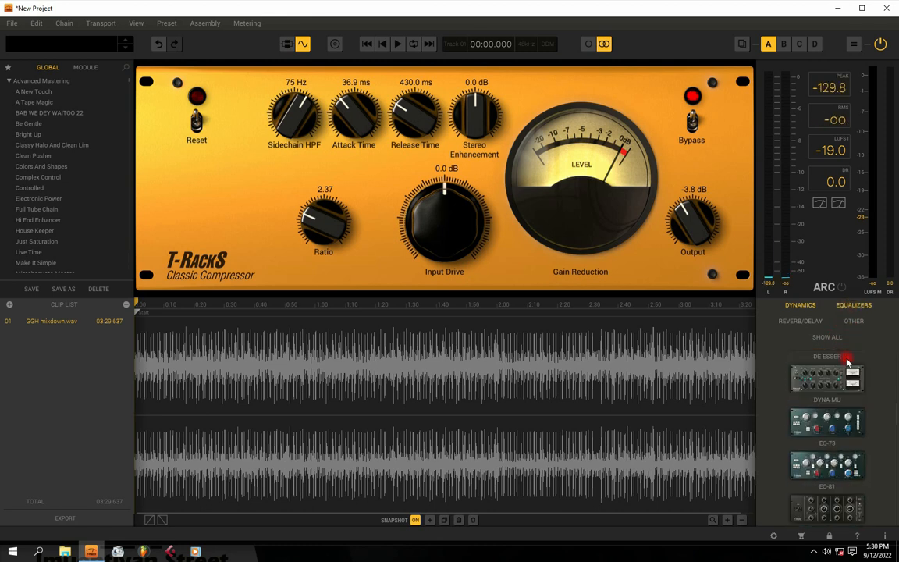
scroll(848, 361, up, 1)
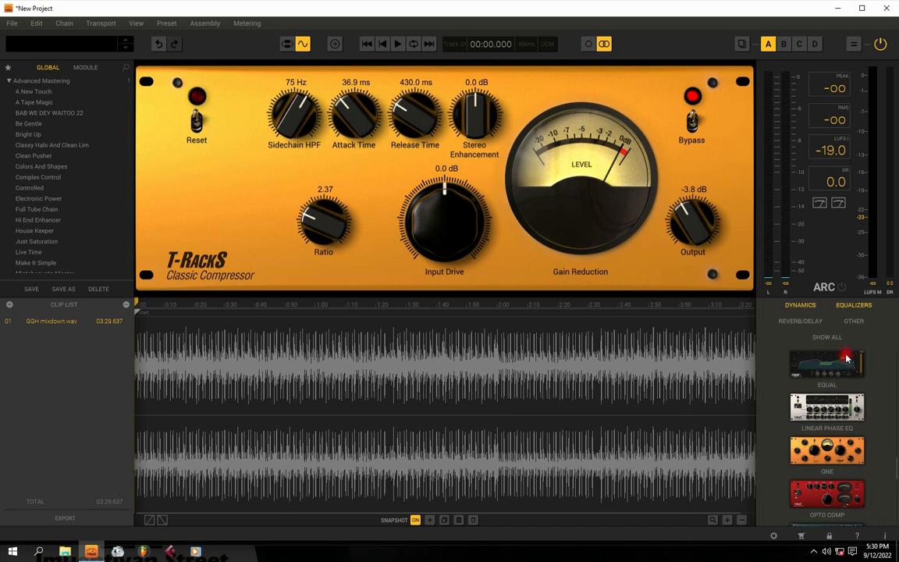
scroll(847, 357, up, 6)
scroll(849, 356, up, 5)
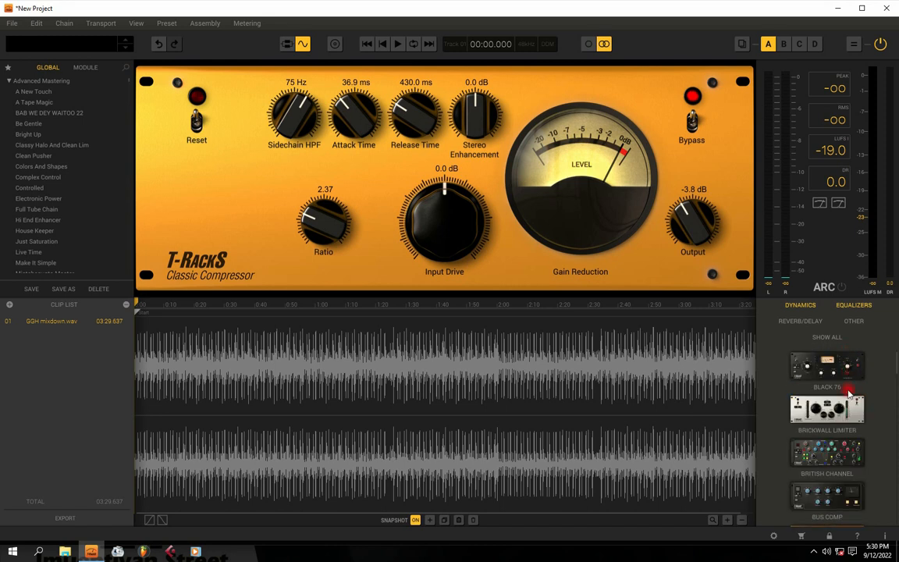
scroll(849, 392, down, 4)
scroll(847, 421, down, 7)
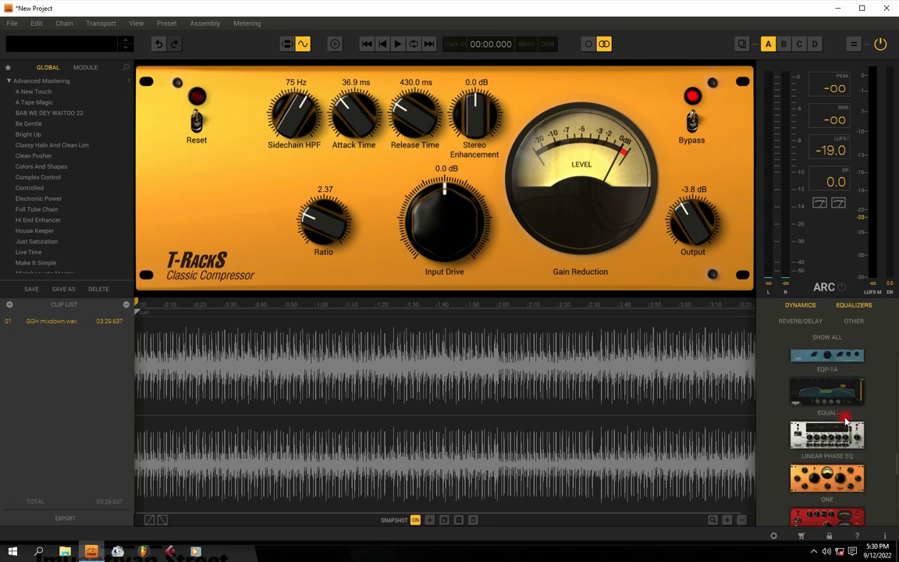
scroll(845, 421, down, 8)
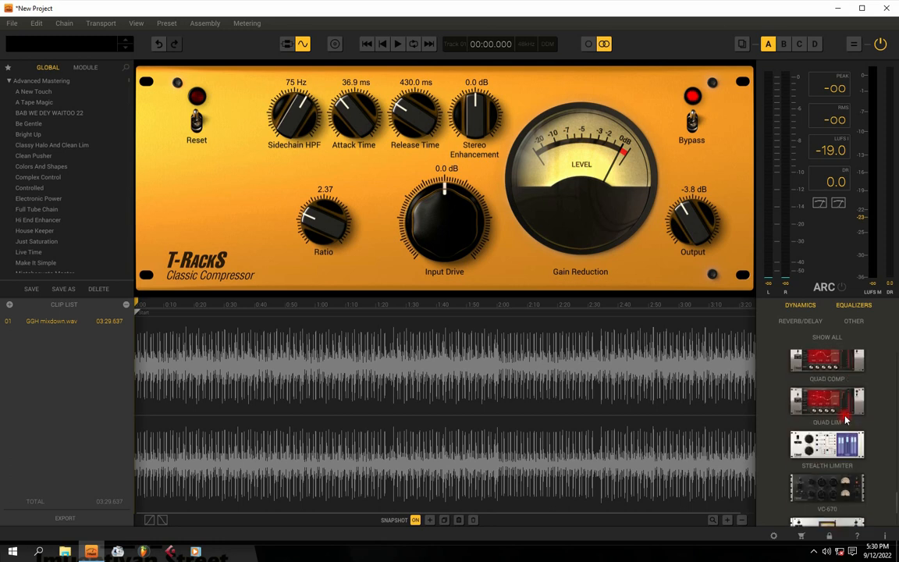
scroll(845, 422, down, 2)
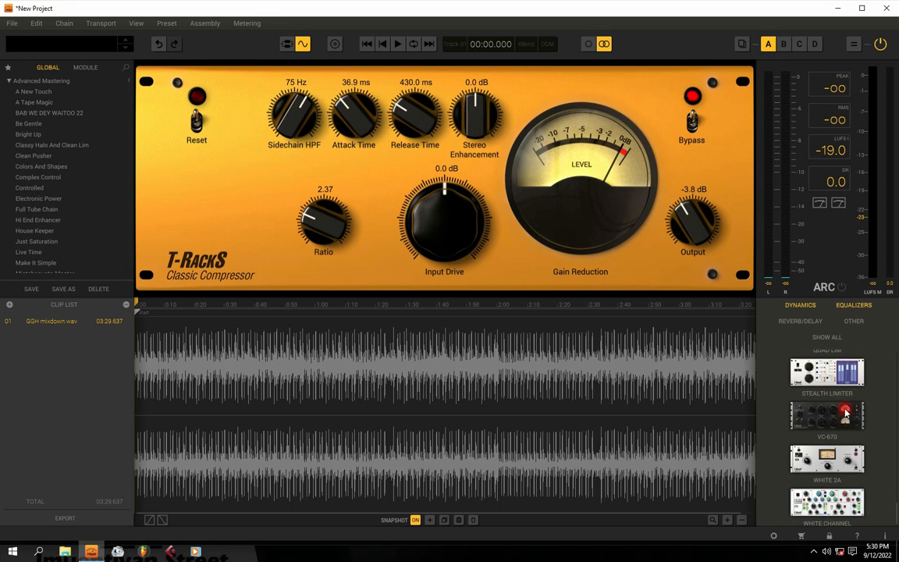
Step: Include the other module types in the browser and add a Classic Clipper to the chain
click(855, 321)
scroll(829, 395, up, 10)
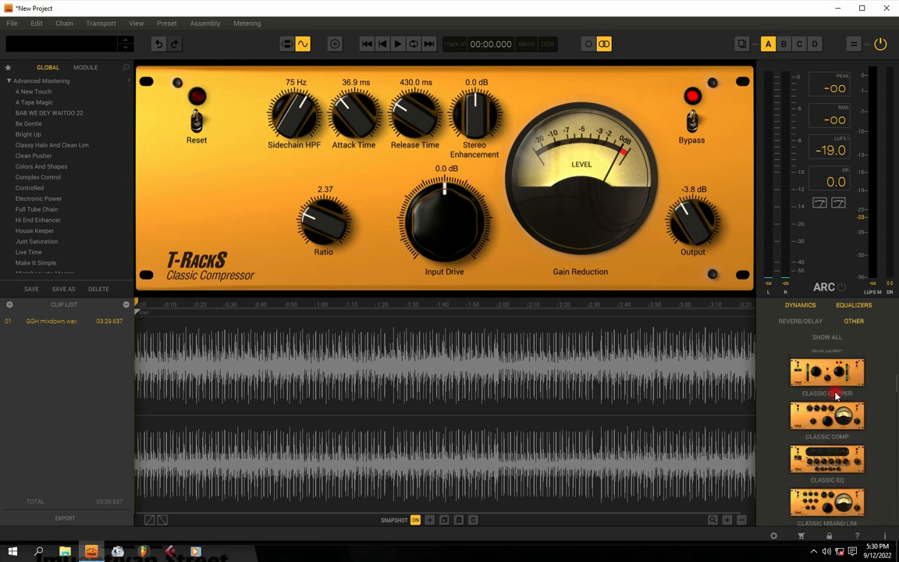
scroll(834, 396, up, 3)
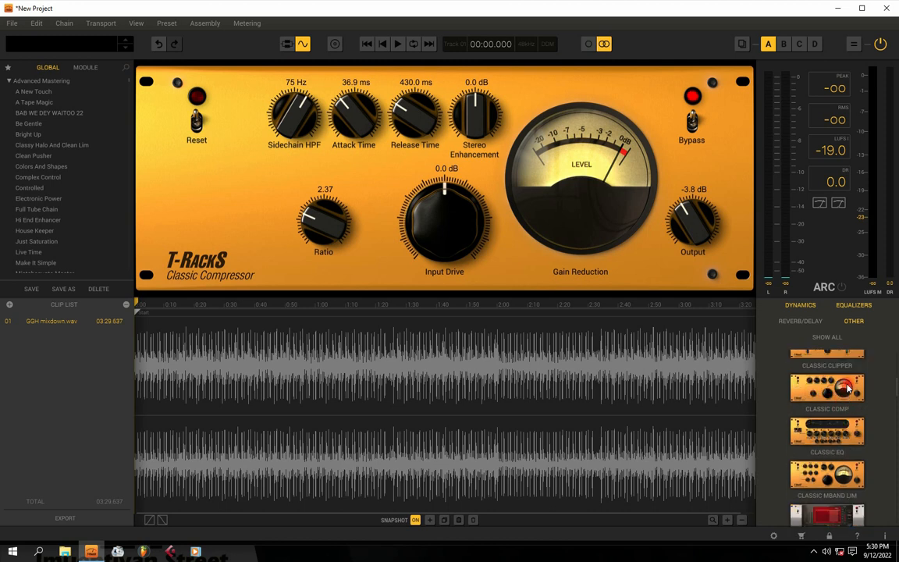
scroll(847, 398, up, 1)
drag(834, 406, 481, 393)
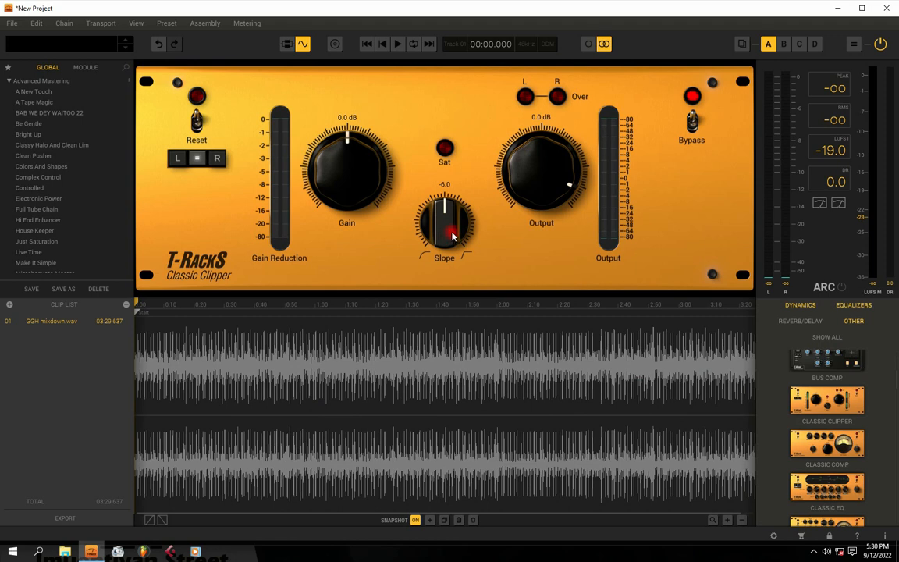
Step: Try the clipper's gain at 2.2 dB, play the clip while lowering the gain to -0.2 dB, and stop playback
mouse_move(447, 232)
mouse_down()
mouse_move(446, 215)
mouse_move(441, 254)
mouse_move(442, 229)
mouse_up()
drag(343, 155, 339, 145)
double_click(350, 178)
drag(341, 171, 341, 158)
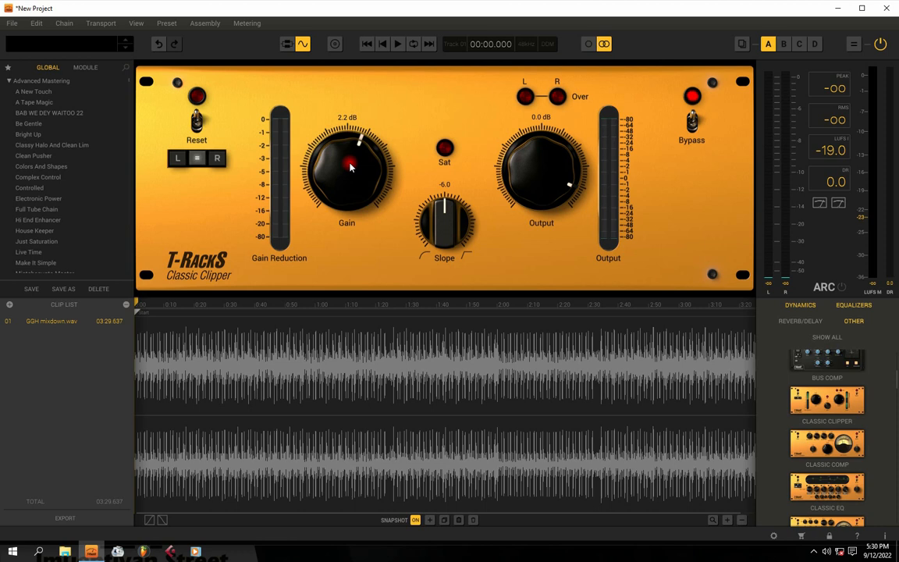
key(space)
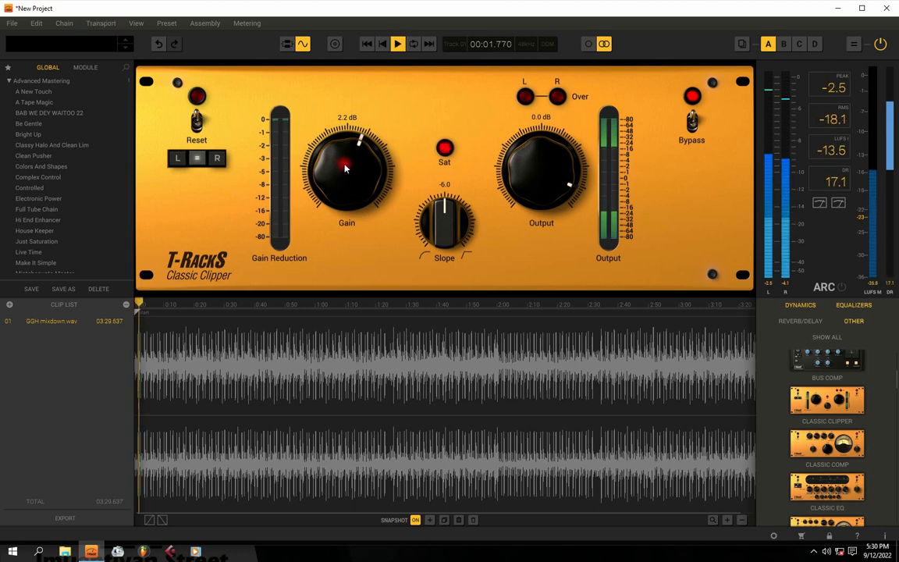
drag(345, 169, 353, 182)
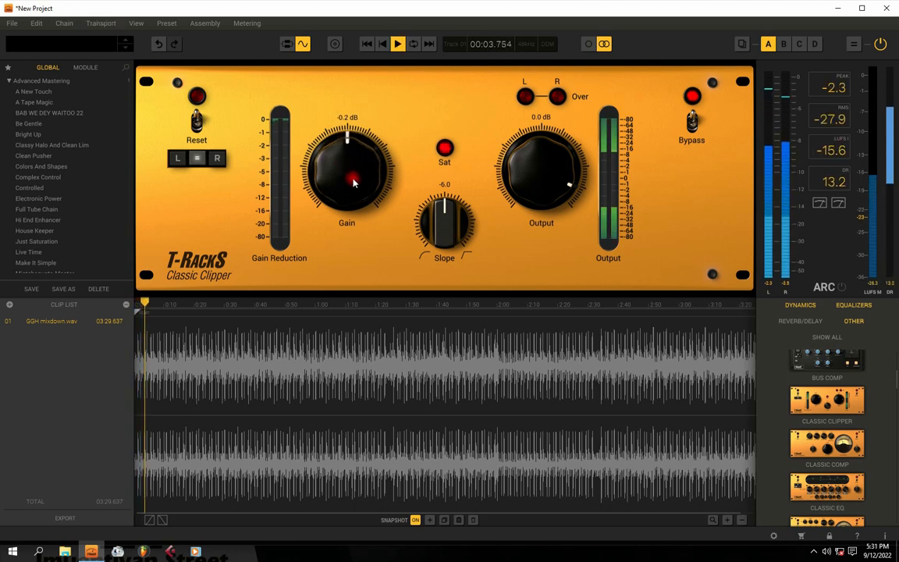
key(space)
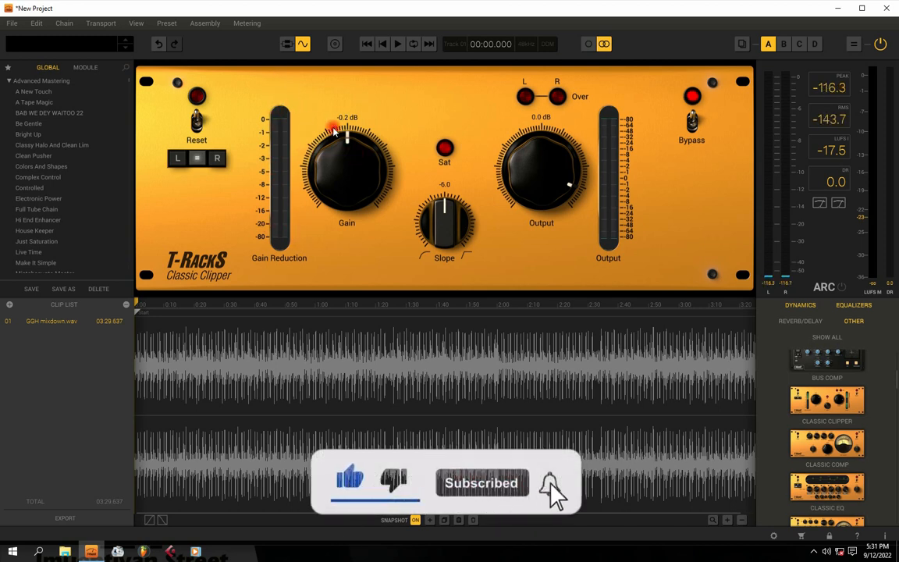
Step: Play the clip from the start and raise the clipper's gain to 5.4 dB while listening
drag(359, 179, 356, 155)
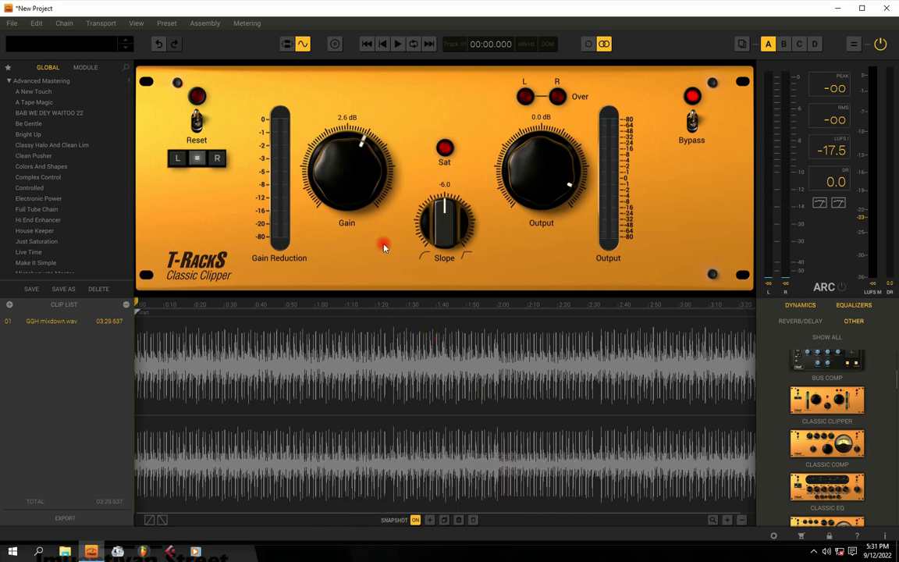
drag(351, 164, 345, 177)
key(space)
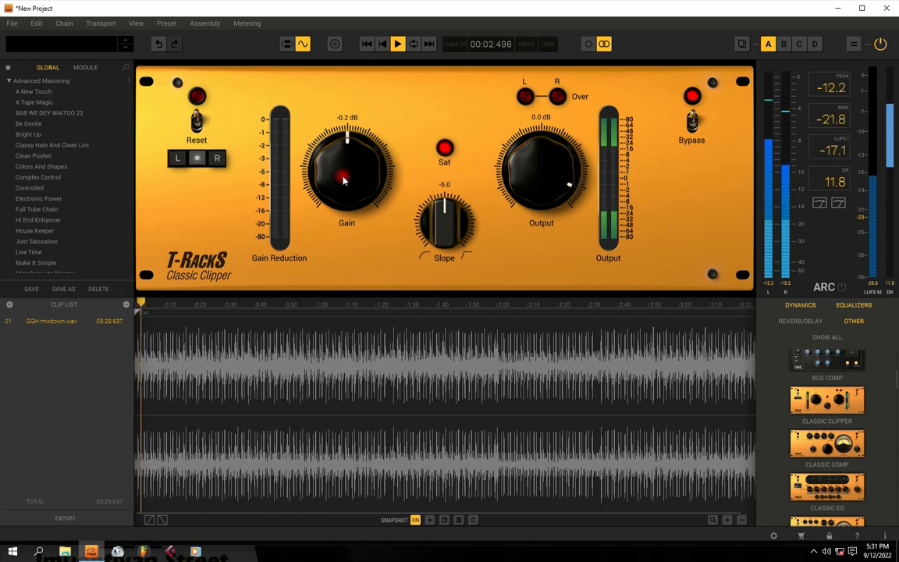
drag(344, 181, 339, 159)
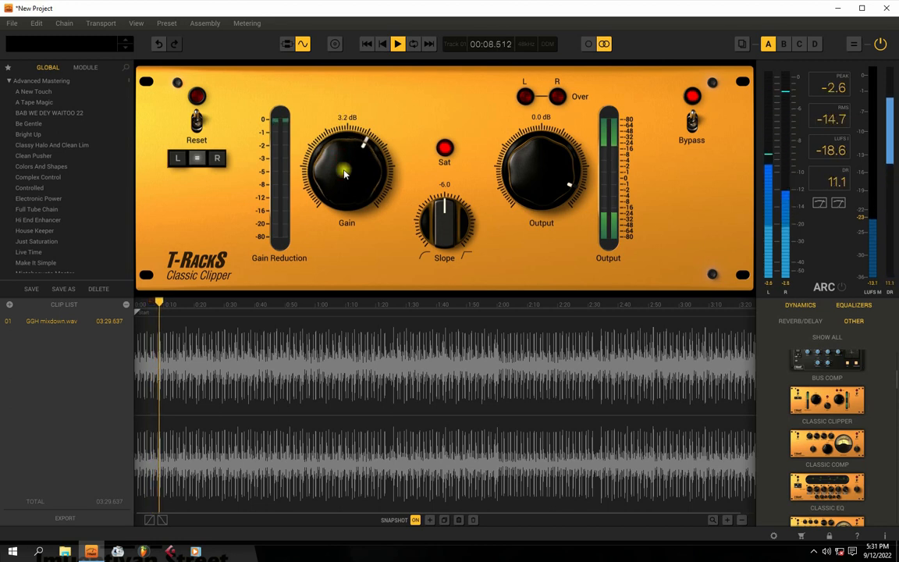
drag(344, 173, 343, 160)
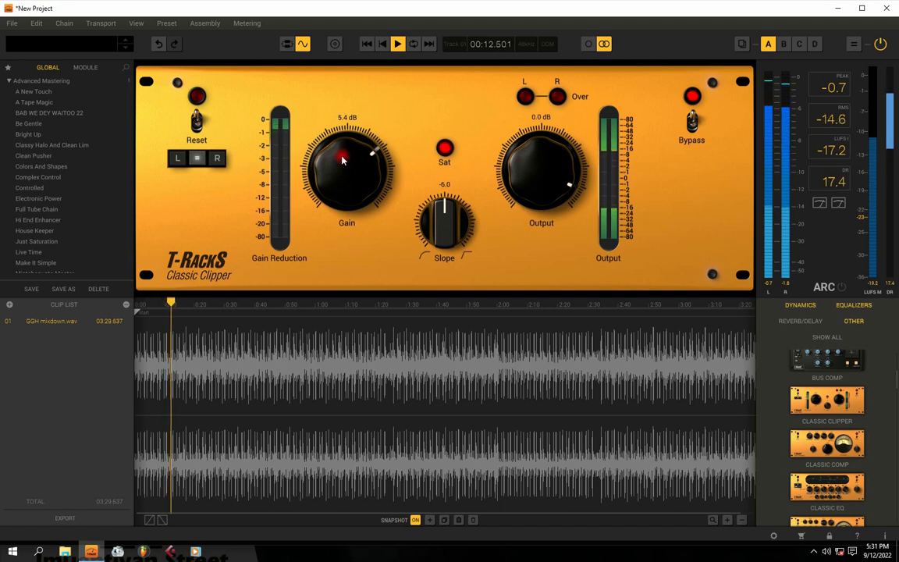
key(space)
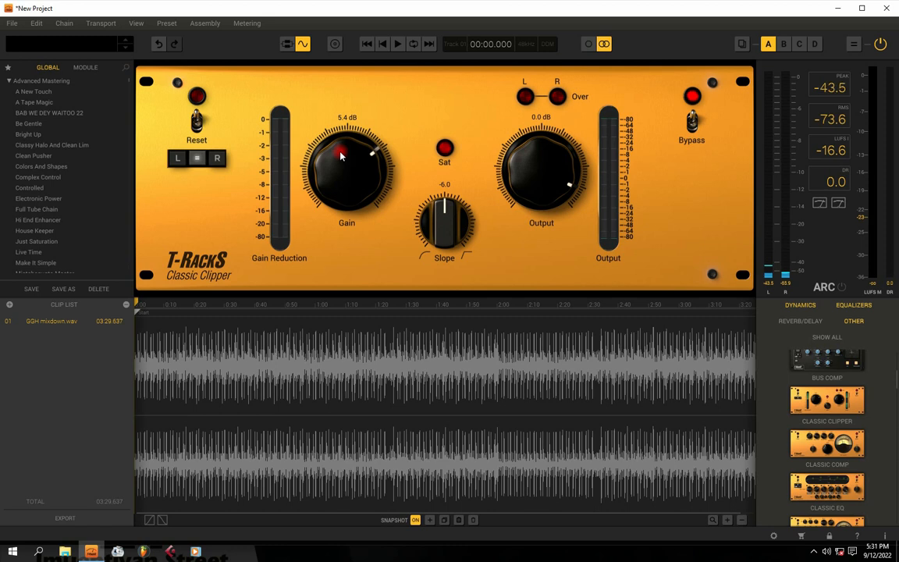
Step: Audition the clipped sound from the start twice at the current gain
key(space)
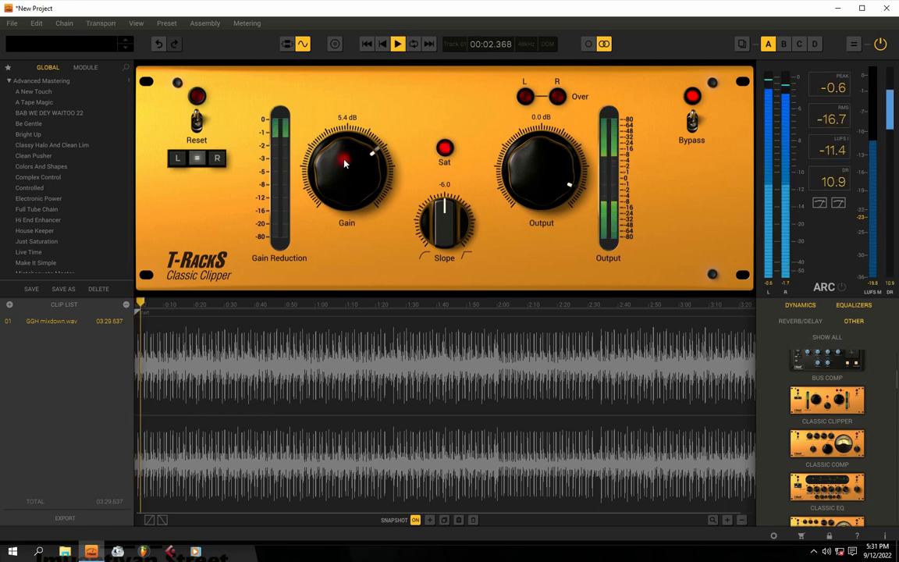
key(space)
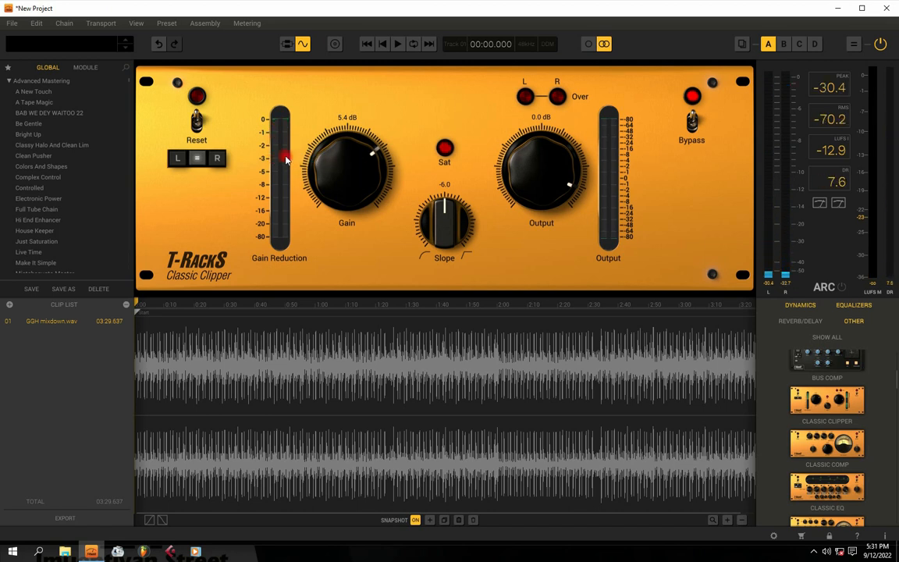
key(space)
key(space)
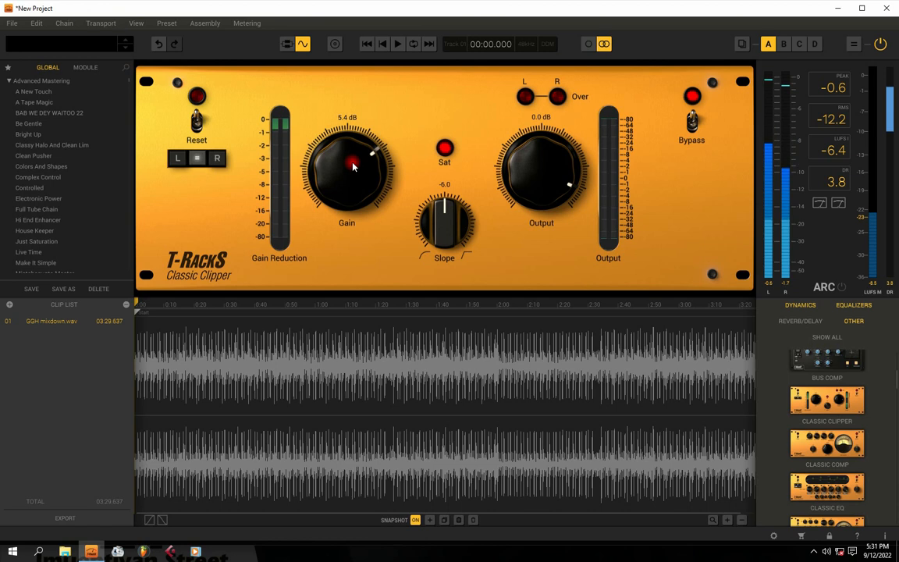
Step: Fine-tune the clipper's gain to 6.3 dB while the clip plays from the start
scroll(355, 173, up, 3)
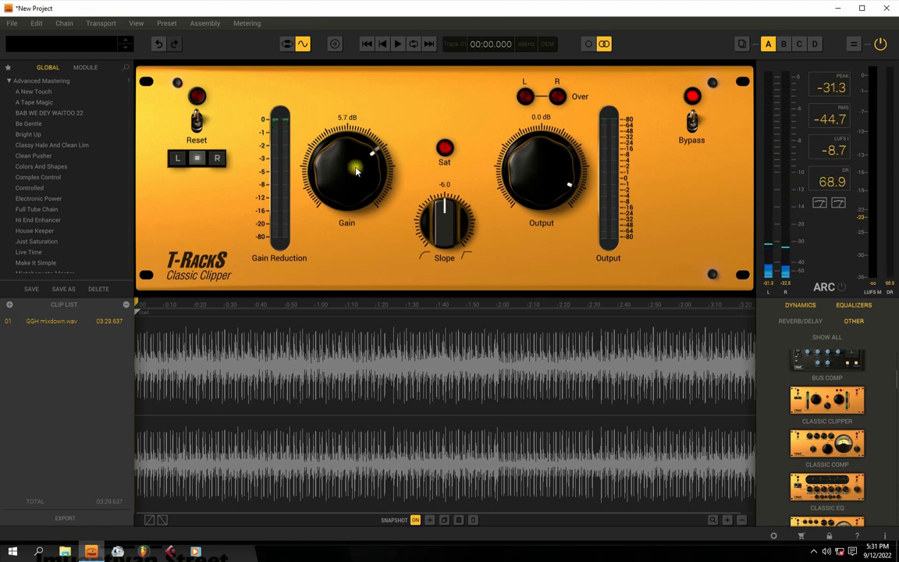
key(space)
scroll(354, 172, down, 2)
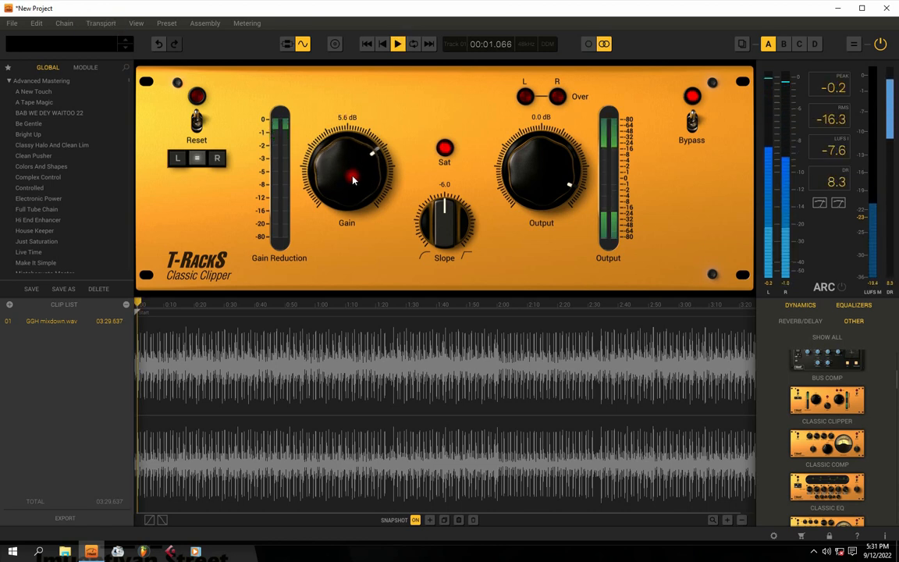
scroll(352, 177, down, 2)
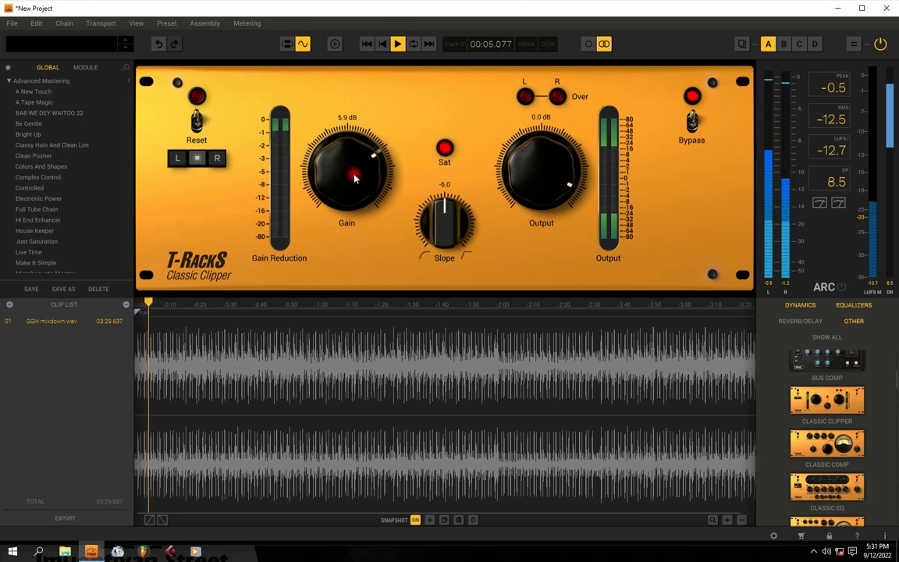
scroll(354, 175, up, 4)
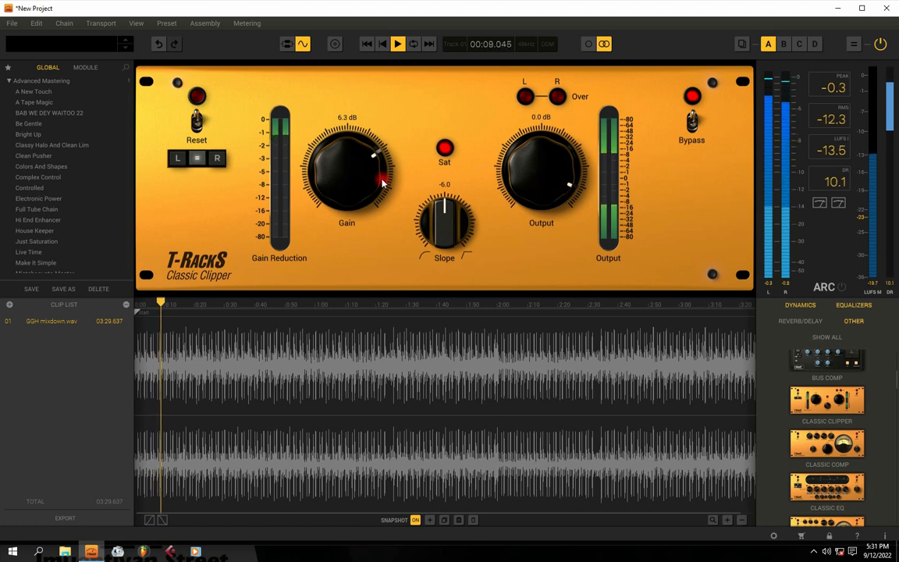
Step: Set the clipper's output to -4.2 dB and its gain to 7.2 dB while comparing it with the bypassed sound
drag(542, 169, 539, 178)
key(space)
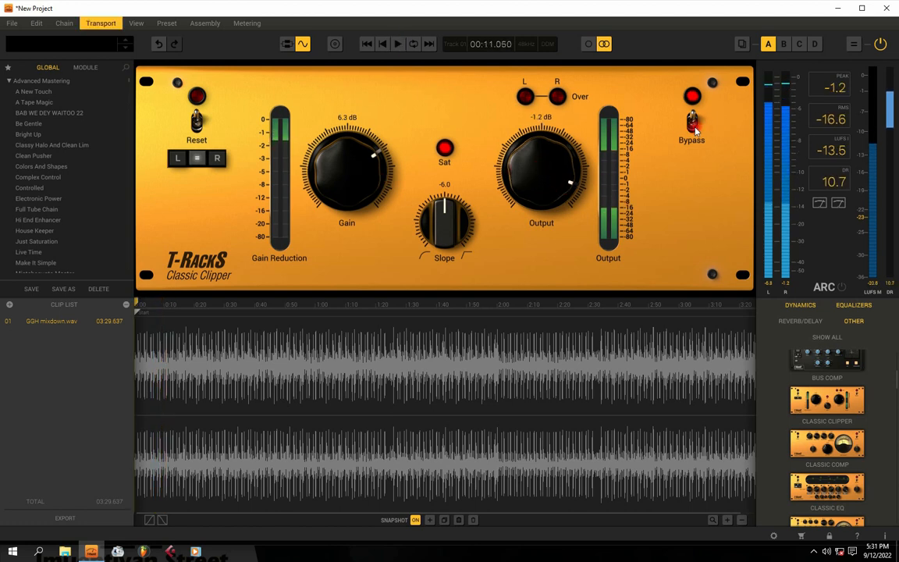
key(space)
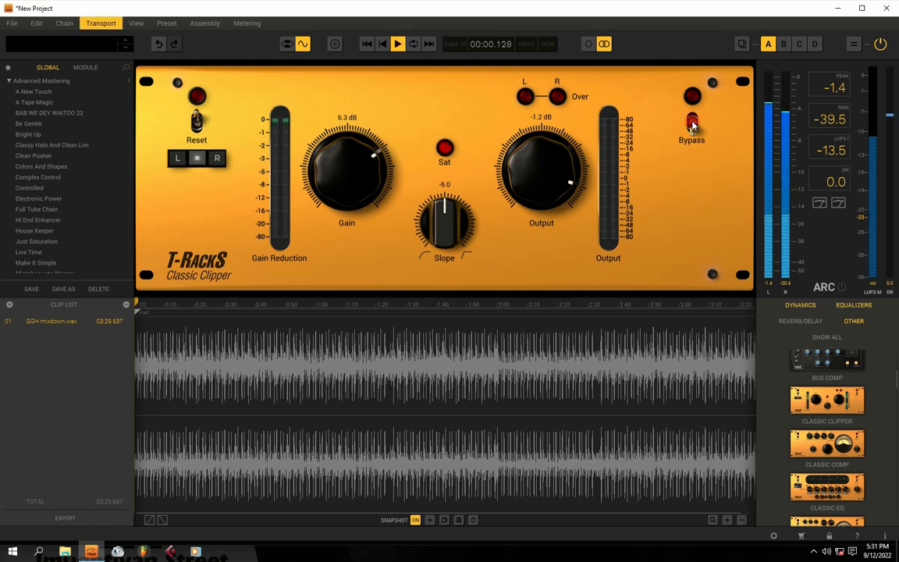
drag(542, 170, 545, 183)
drag(363, 179, 373, 168)
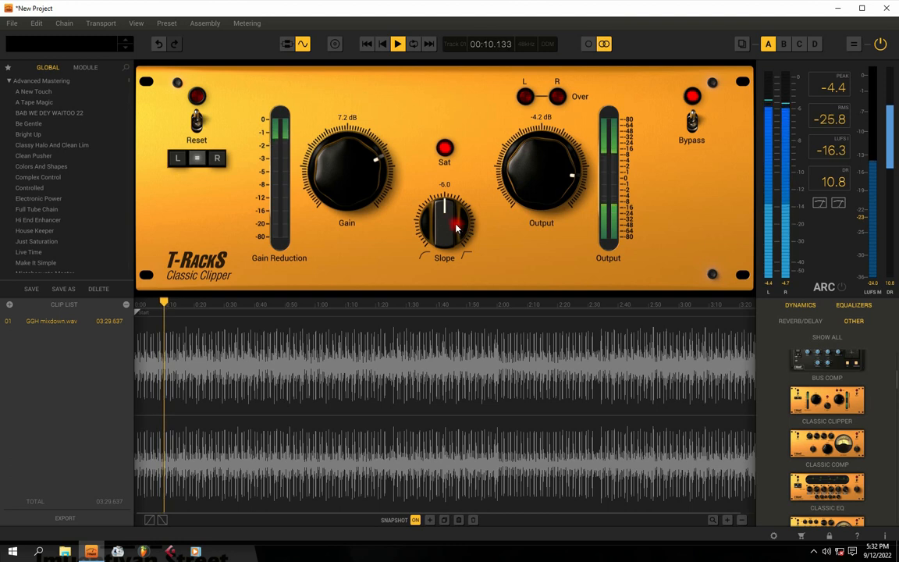
key(space)
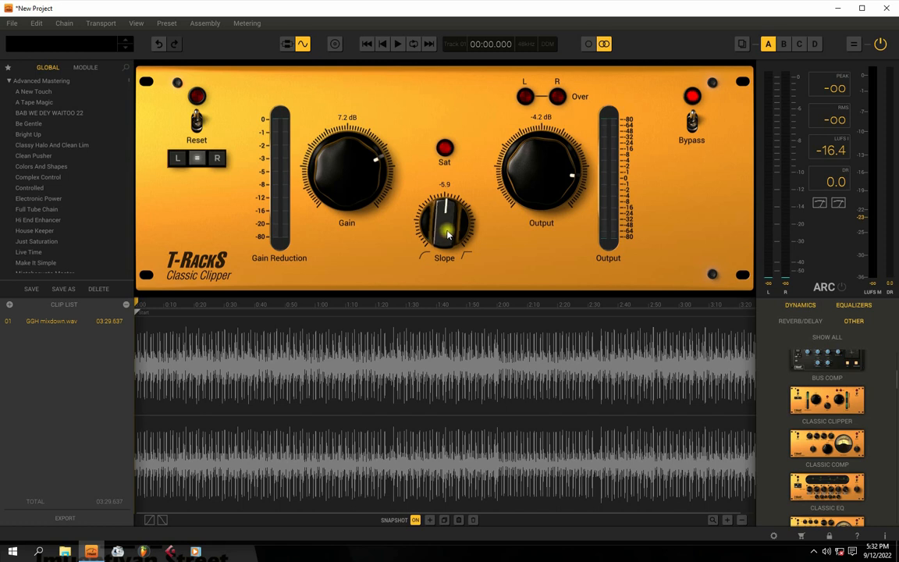
Step: Audition the clipper's slope at -2.3 and -12.0 and settle on -2.2 with the clip playing
drag(442, 226, 445, 206)
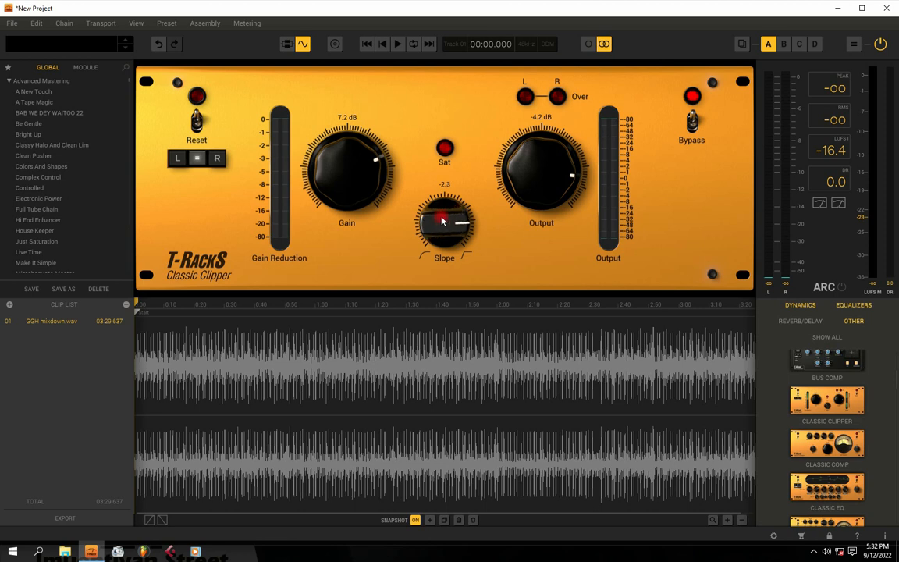
key(space)
drag(441, 223, 486, 376)
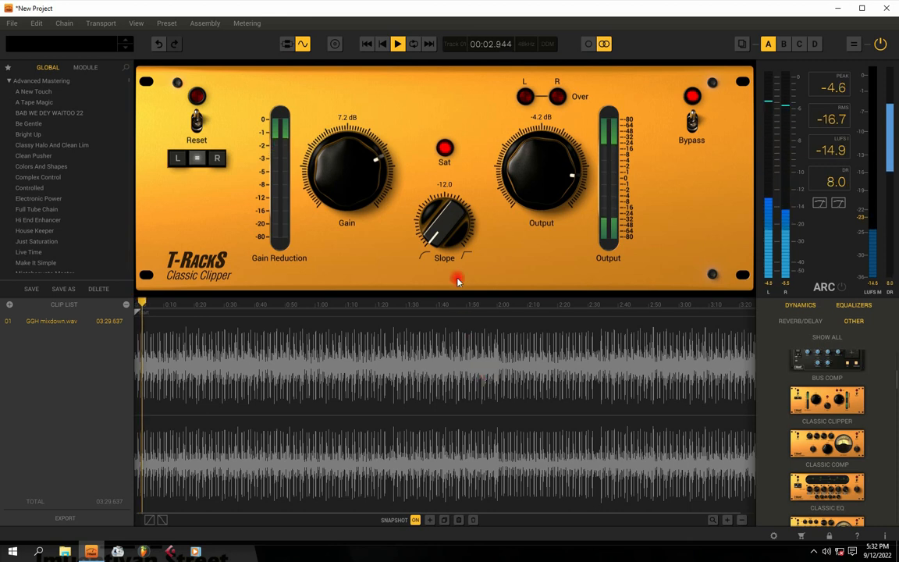
key(space)
drag(448, 234, 498, 207)
key(space)
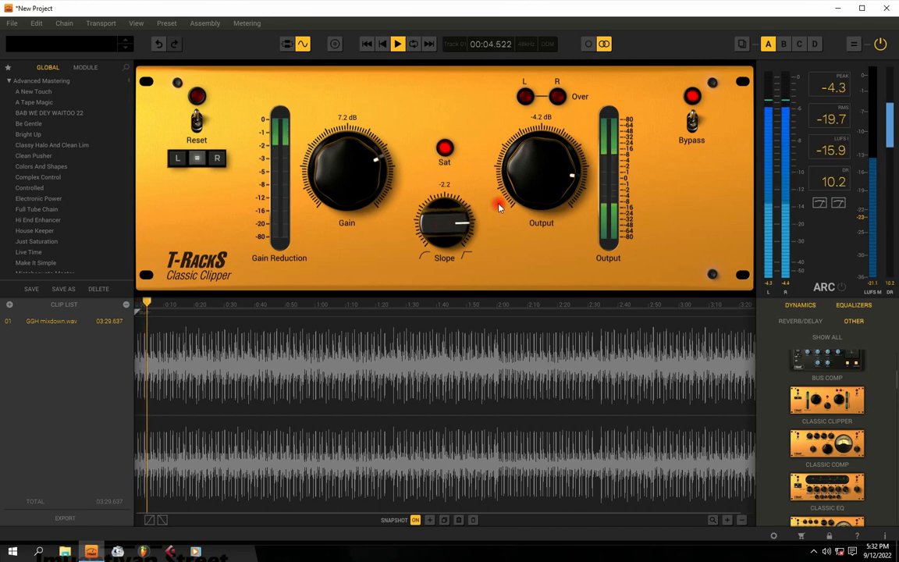
Step: Compare the Classic Clipper's processed and bypassed sound from the start of the clip and stop playback
click(691, 122)
key(space)
key(space)
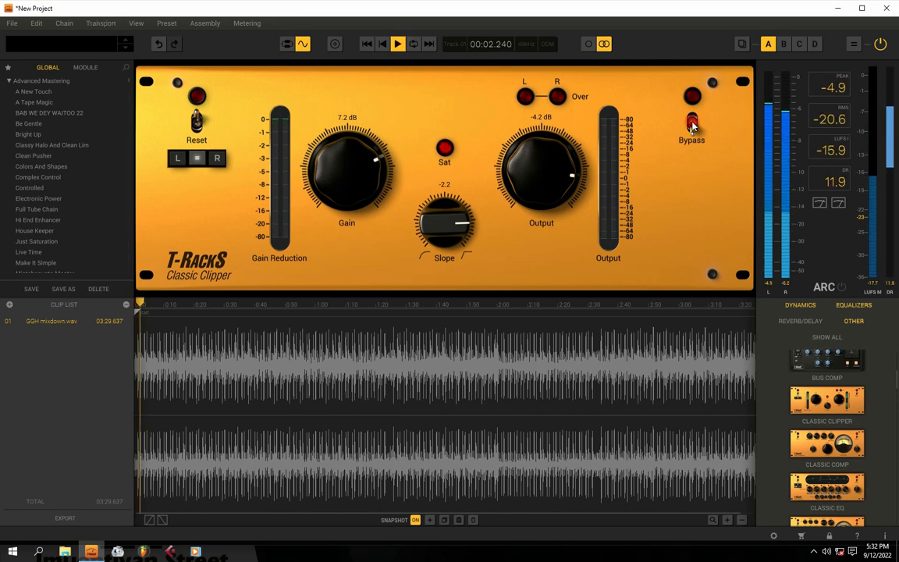
click(691, 123)
click(691, 122)
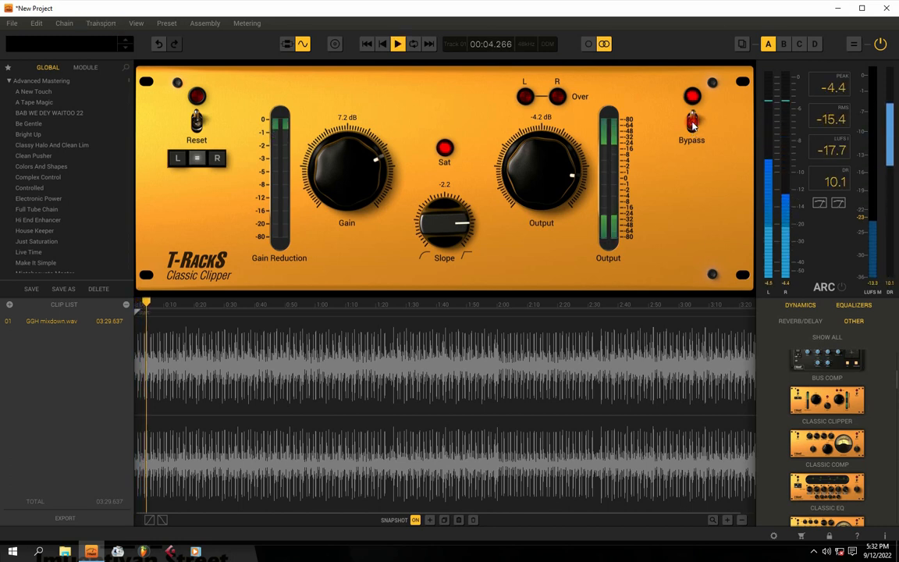
key(space)
Step: Show the processing chain, open the Classic Comp and audition its gain reduction from the start
click(287, 44)
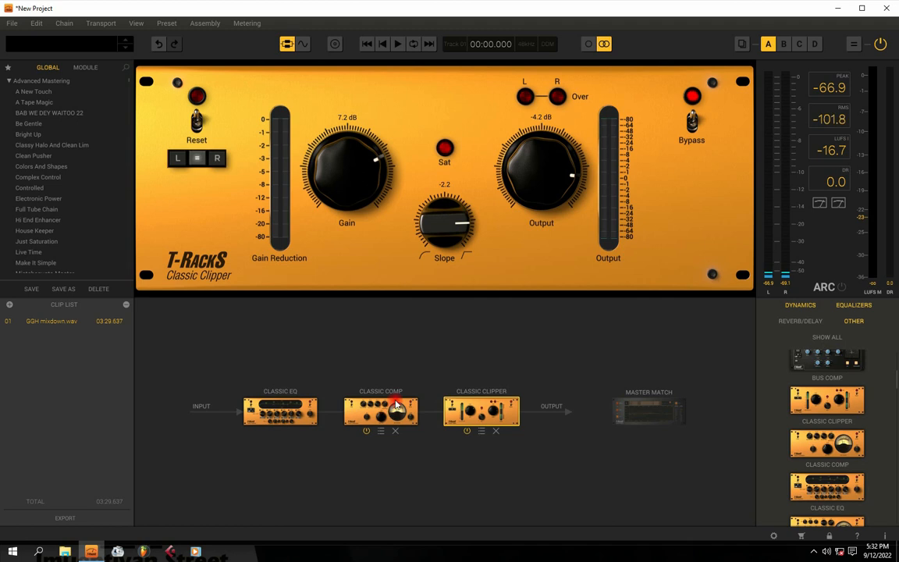
click(392, 408)
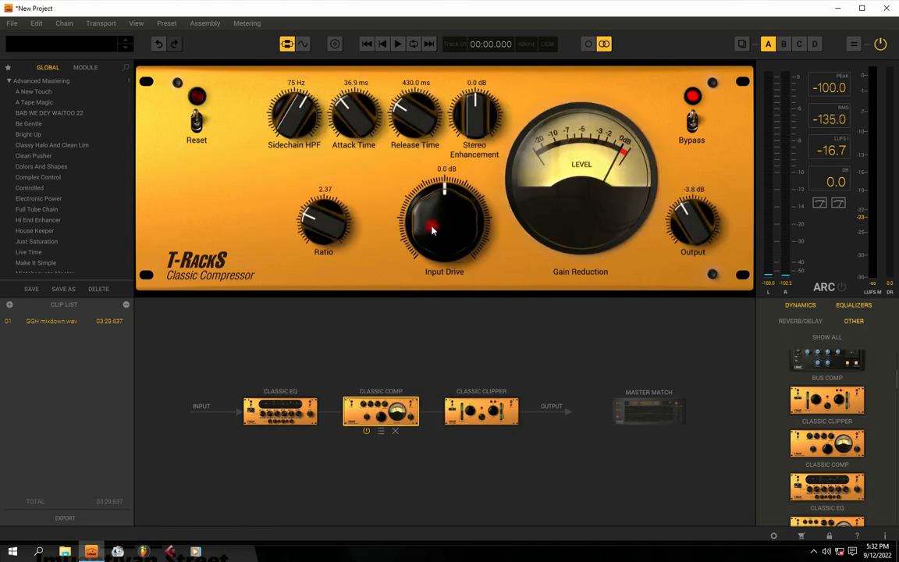
key(space)
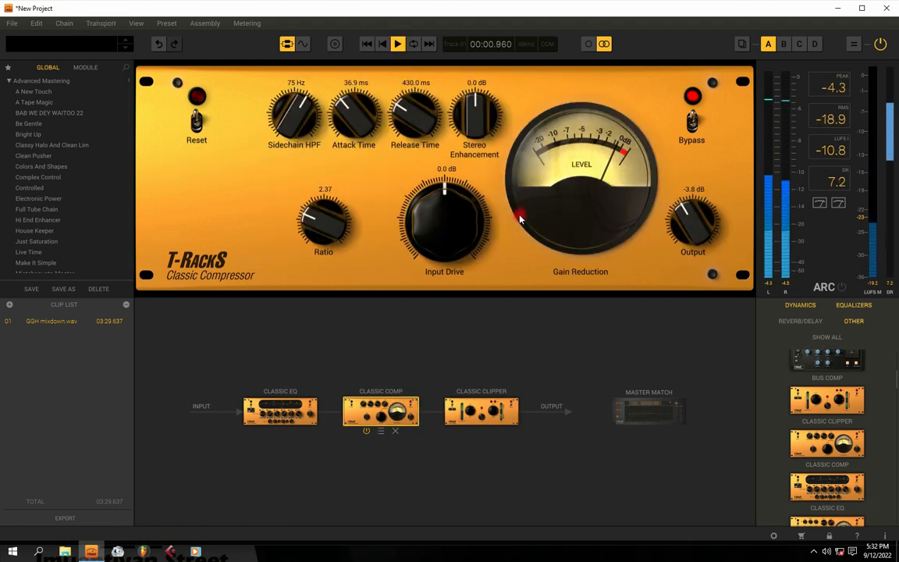
key(space)
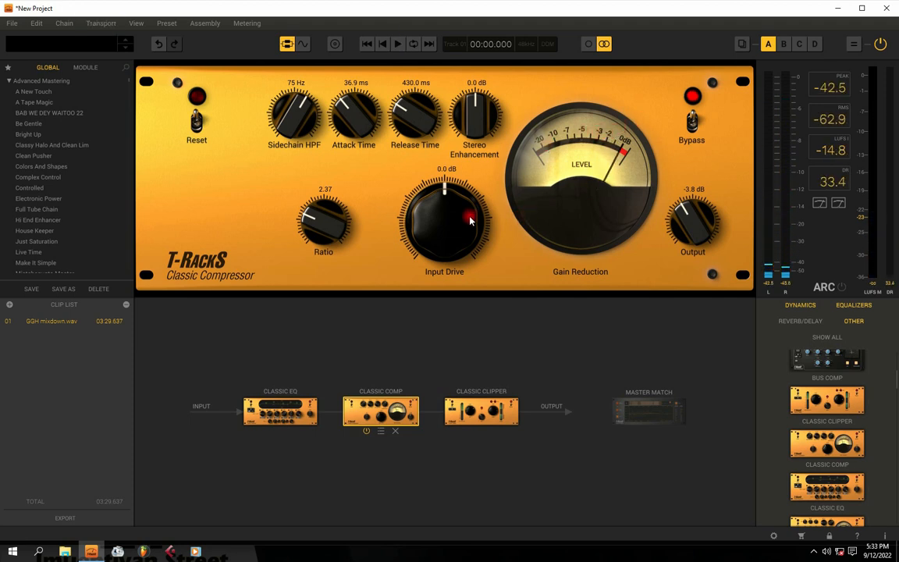
Step: Open the Classic Clipper from the chain and audition its gain reduction from the start
click(479, 416)
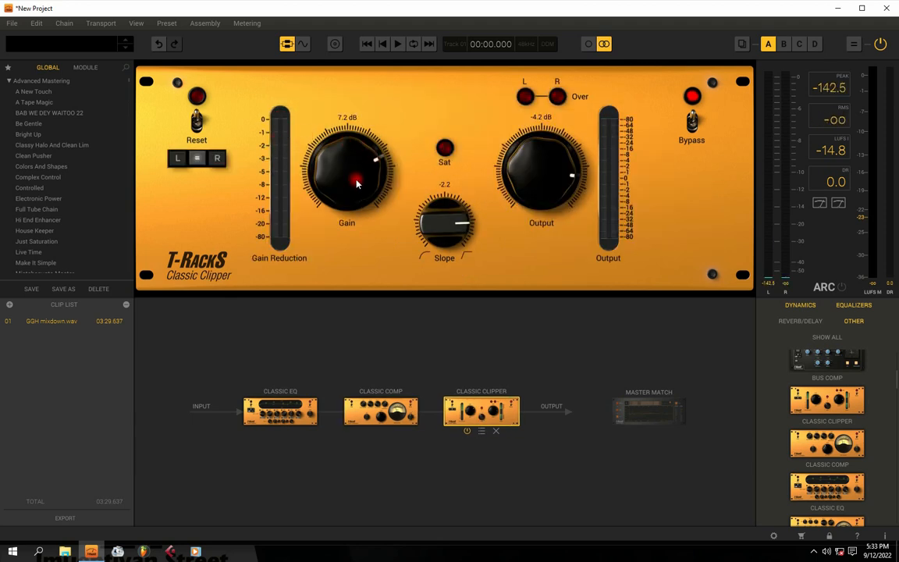
key(space)
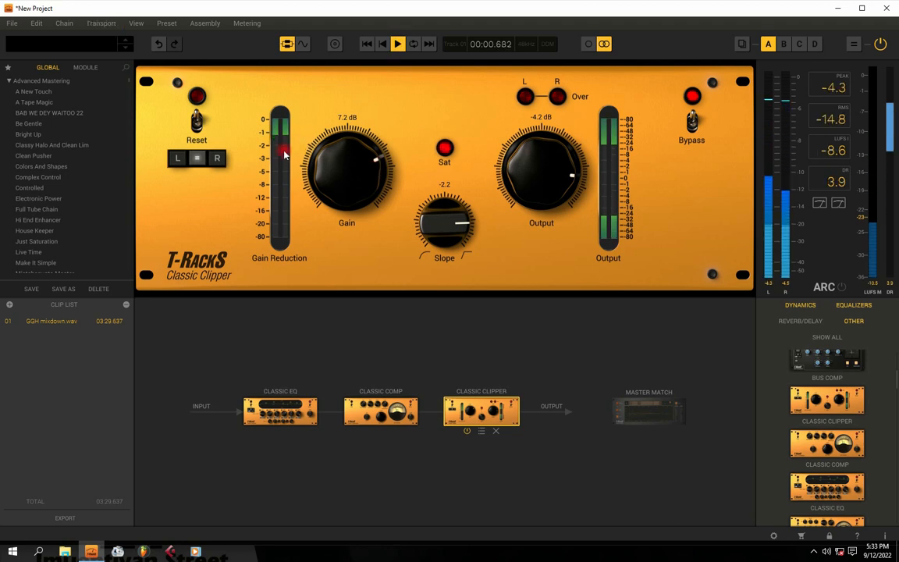
key(space)
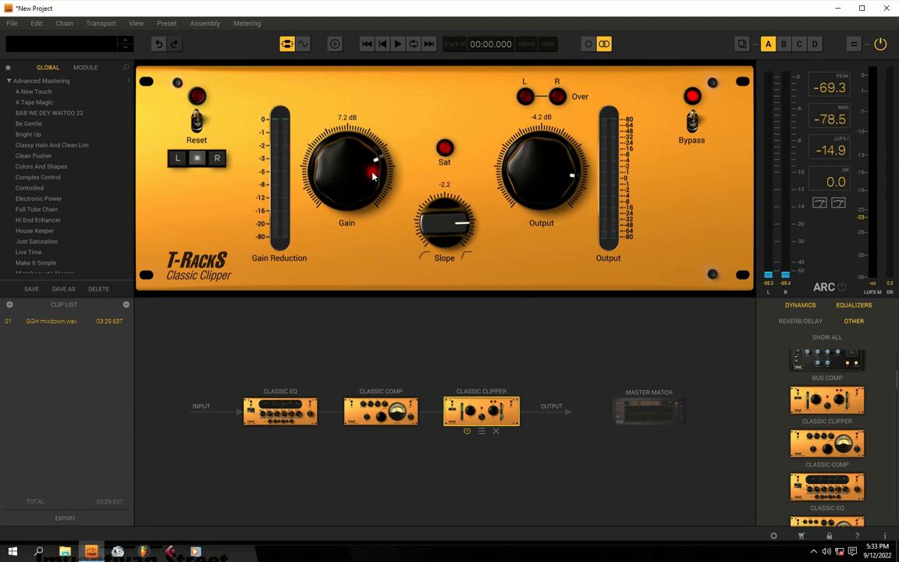
Step: Reopen the Classic Comp and compare its processed and bypassed sound during playback
click(390, 410)
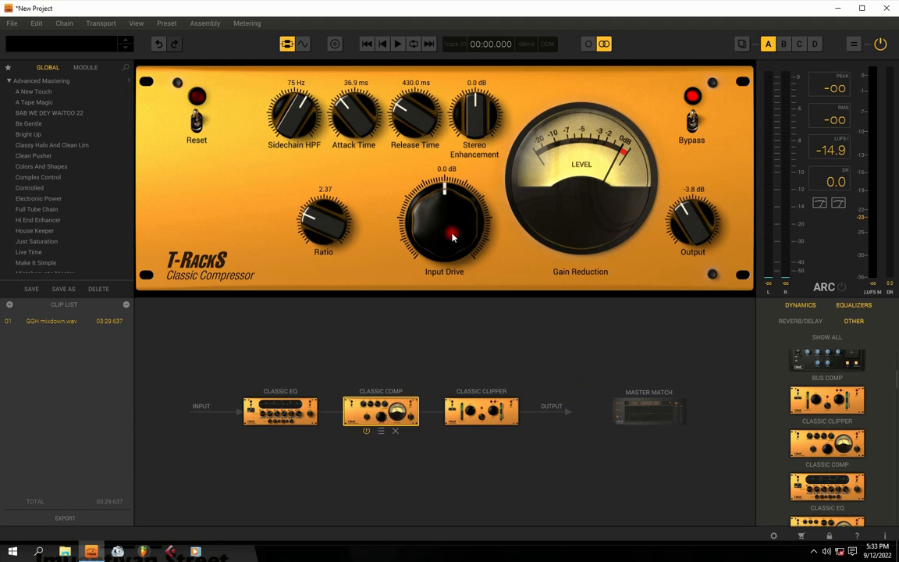
key(space)
key(space)
key(space)
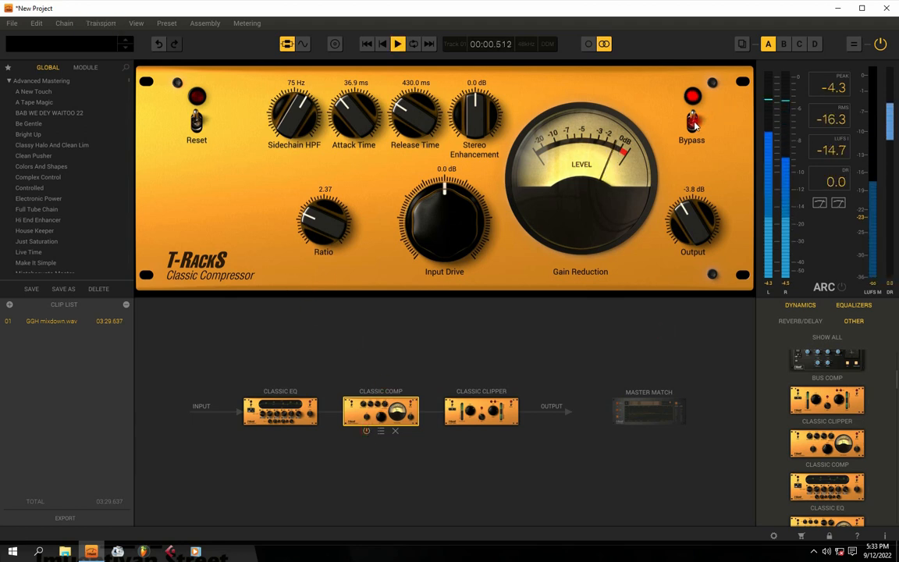
click(692, 121)
click(692, 122)
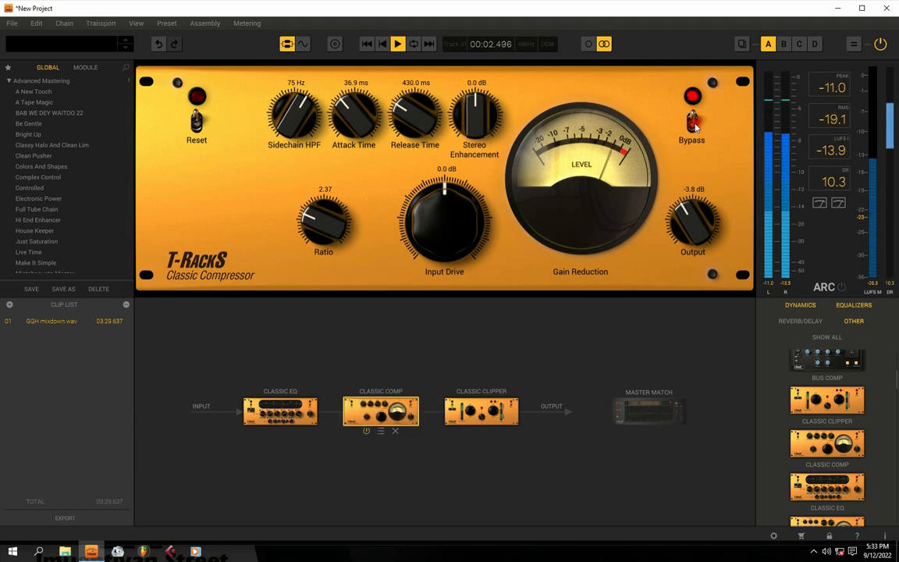
key(space)
Step: Reopen the Classic Clipper and compare its processed and bypassed sound in two playback passes
click(477, 411)
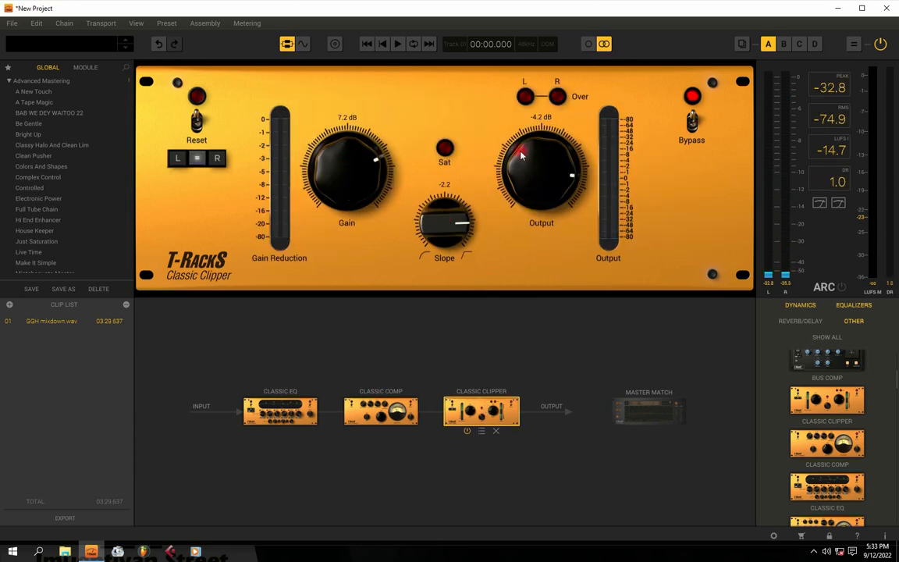
key(space)
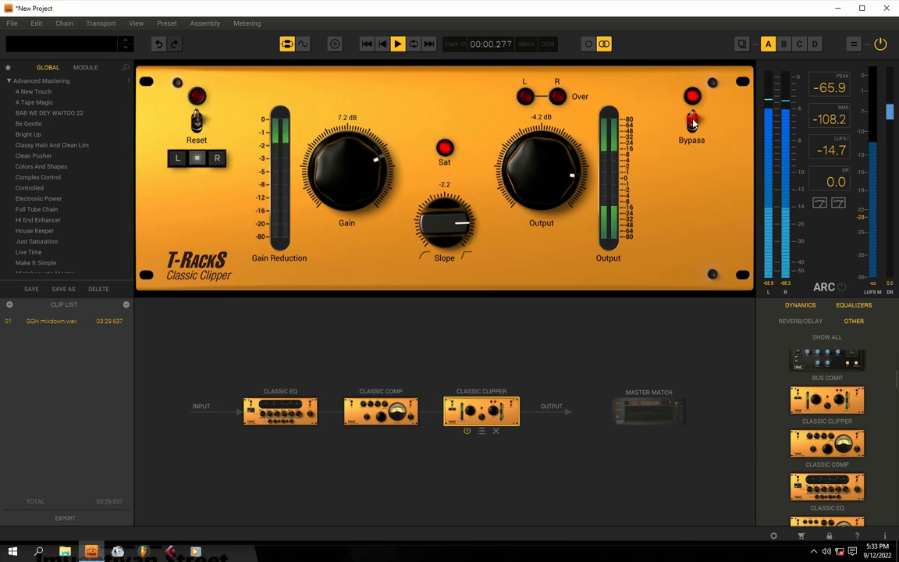
click(691, 122)
click(692, 122)
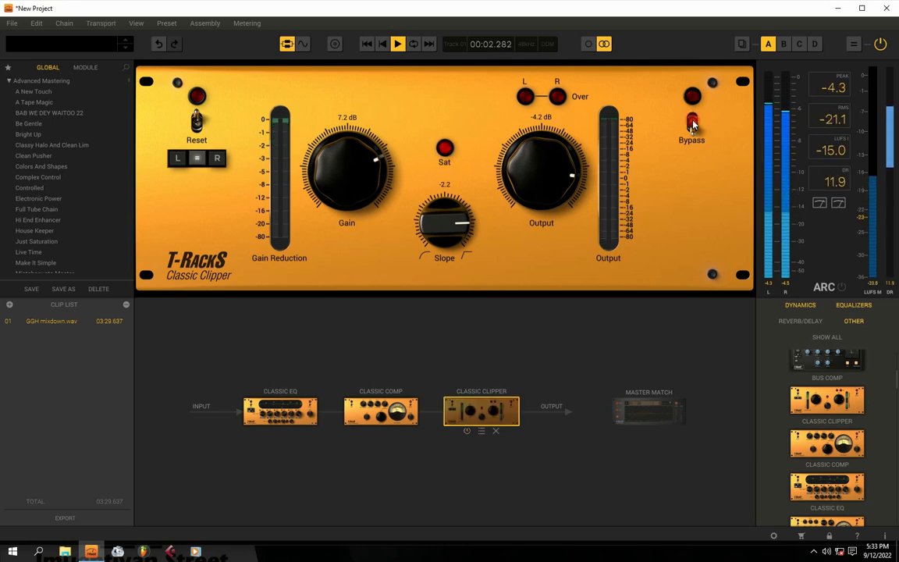
key(space)
key(space)
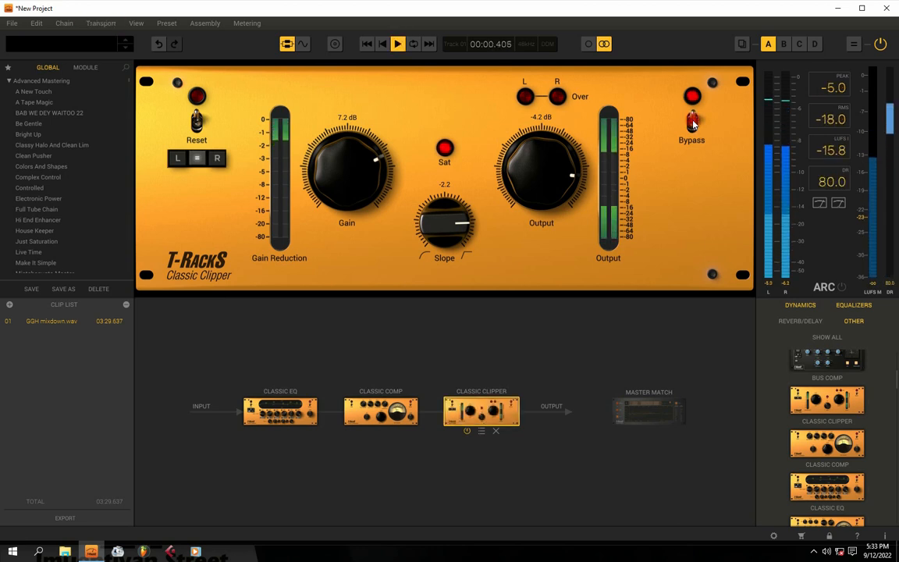
click(692, 123)
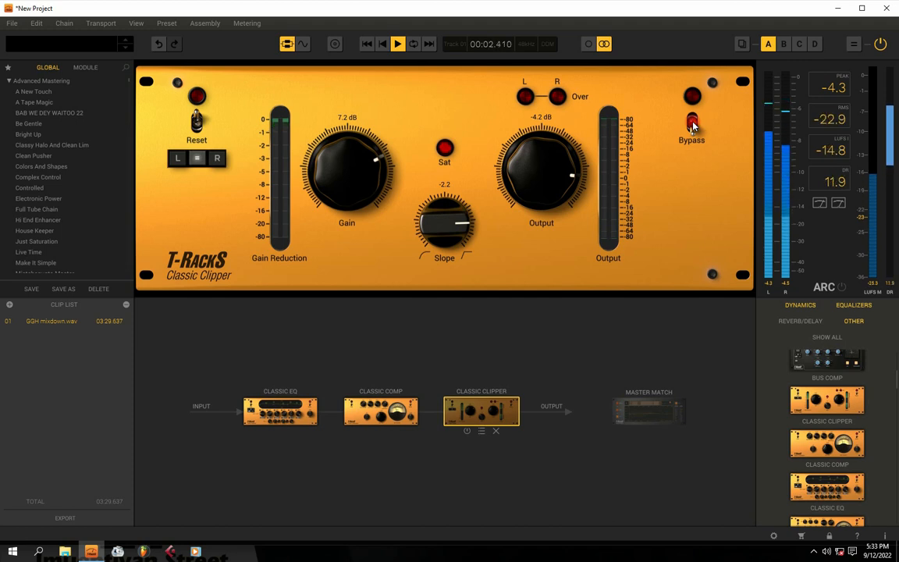
click(692, 123)
key(space)
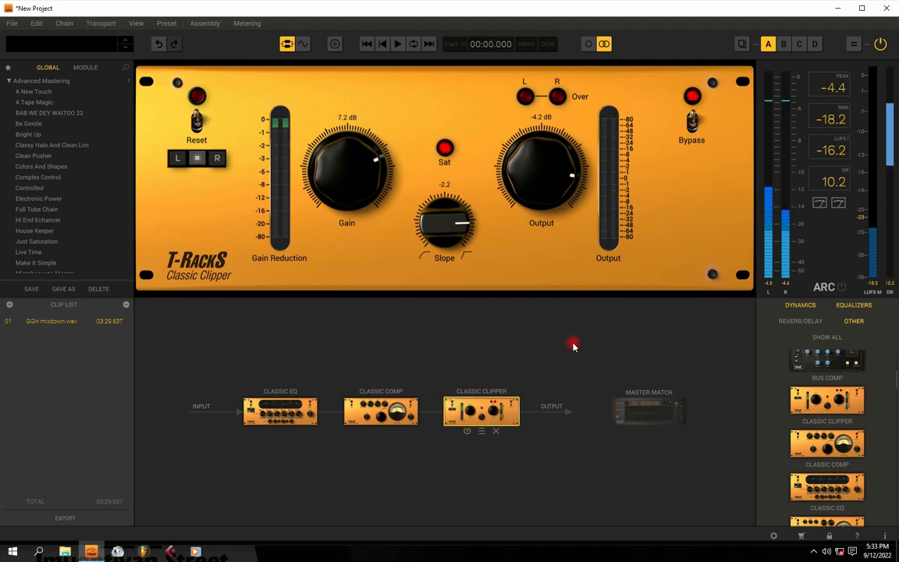
Step: Disable both the Classic Comp and the Classic Clipper in the chain during playback to hear the track without them
click(365, 431)
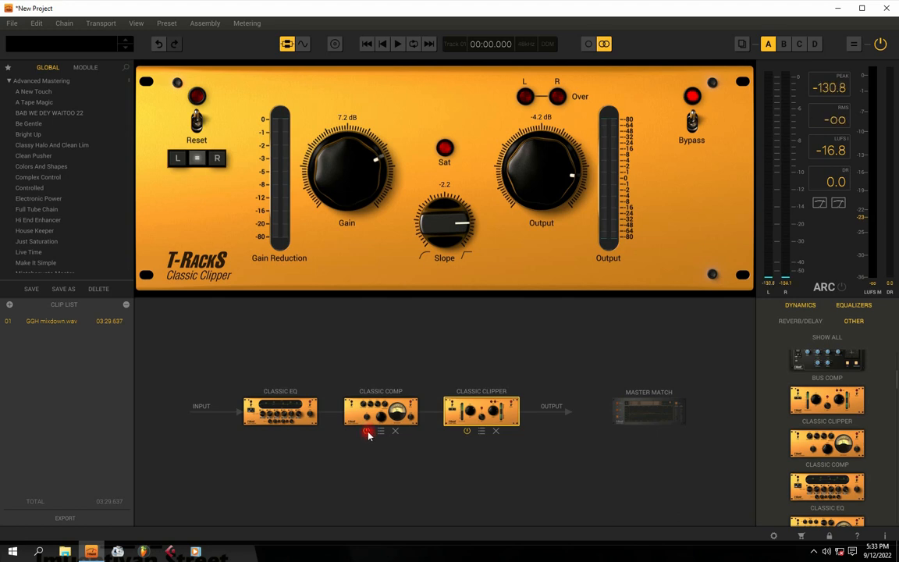
key(space)
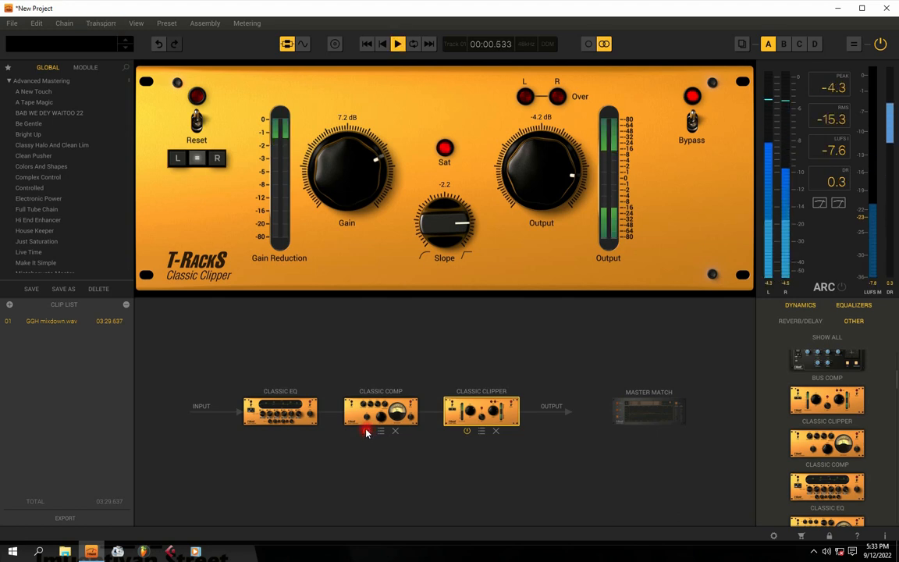
click(464, 434)
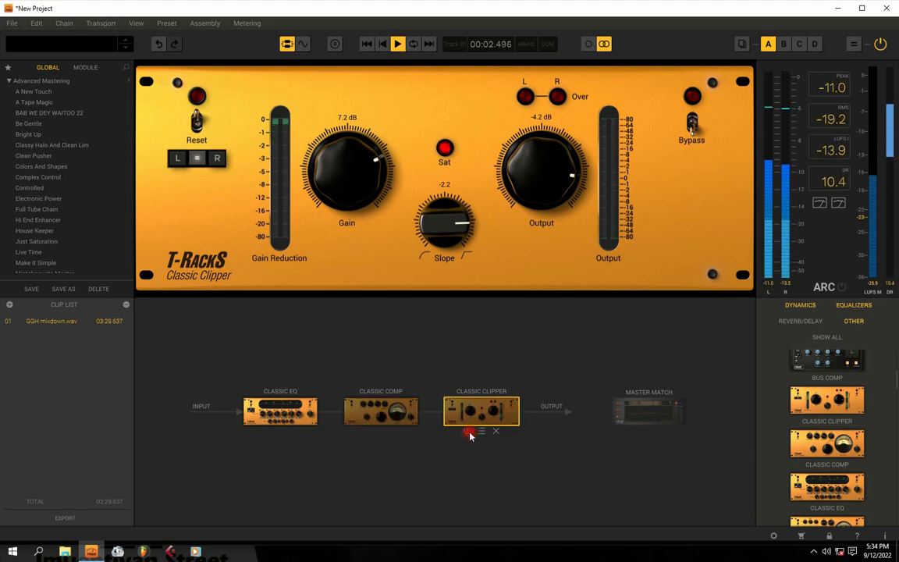
key(space)
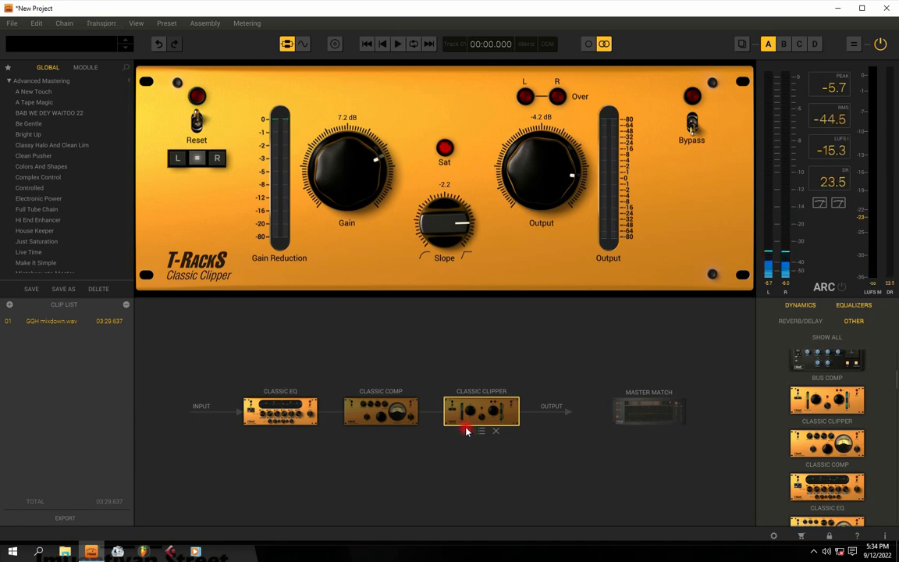
Step: Re-enable the Classic Comp and the Classic Clipper in the chain and audition the track with both active
key(space)
click(368, 431)
key(space)
click(368, 431)
key(space)
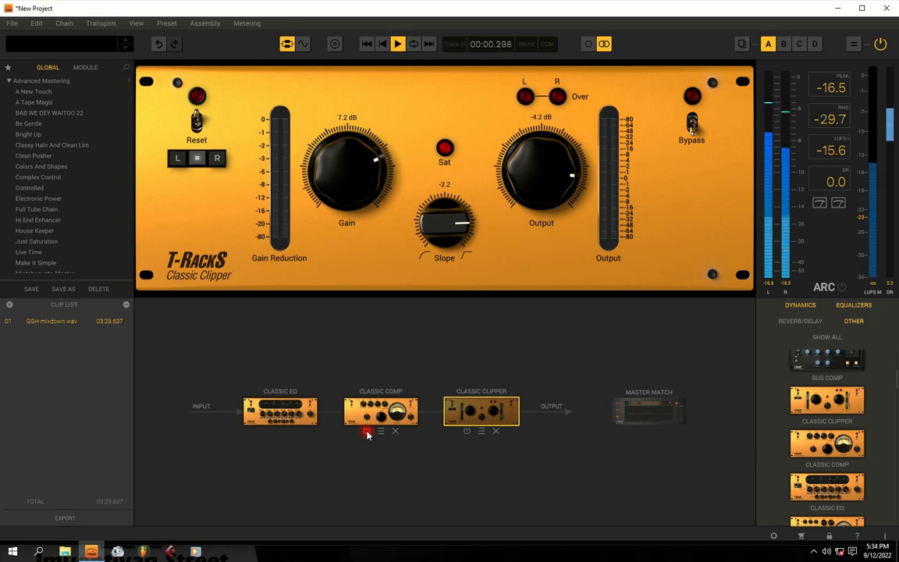
click(466, 432)
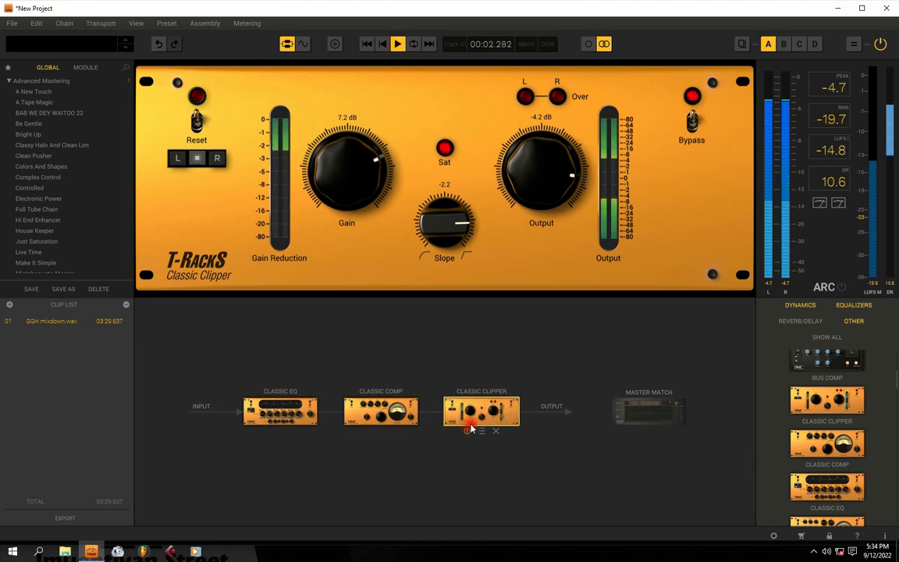
key(space)
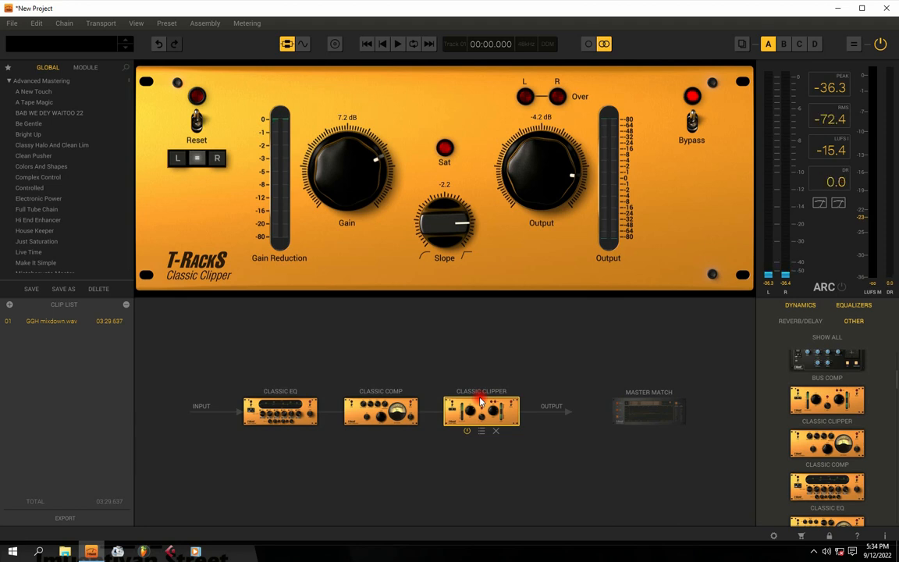
key(space)
key(space)
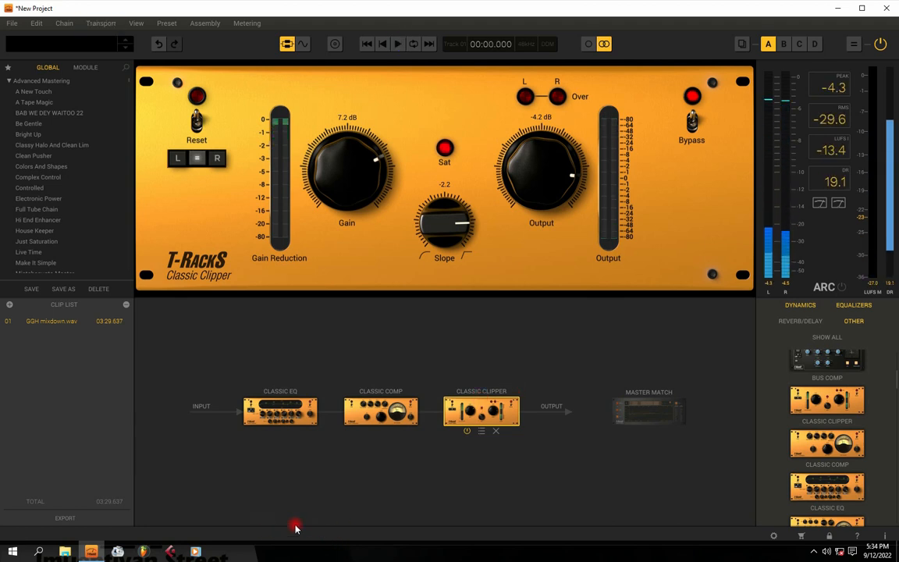
Step: Add a Saturator X module to the chain after the Classic Clipper and open its controls
scroll(843, 394, down, 2)
scroll(844, 398, down, 5)
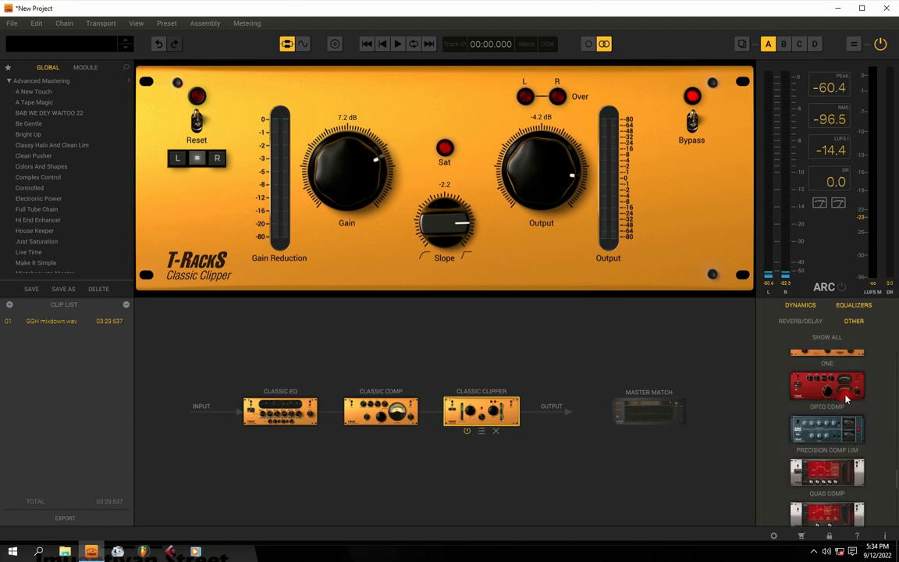
scroll(846, 399, up, 1)
scroll(847, 398, down, 3)
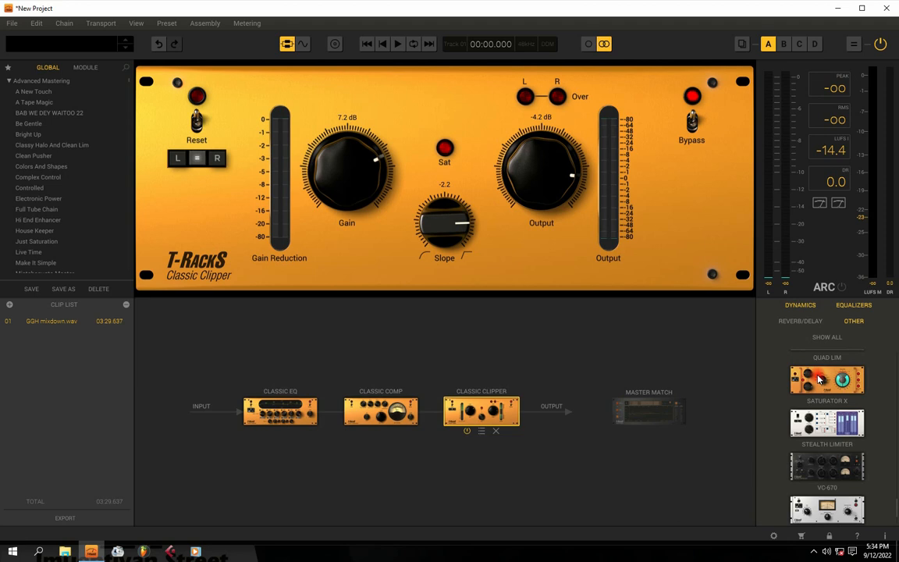
drag(820, 378, 515, 398)
click(523, 416)
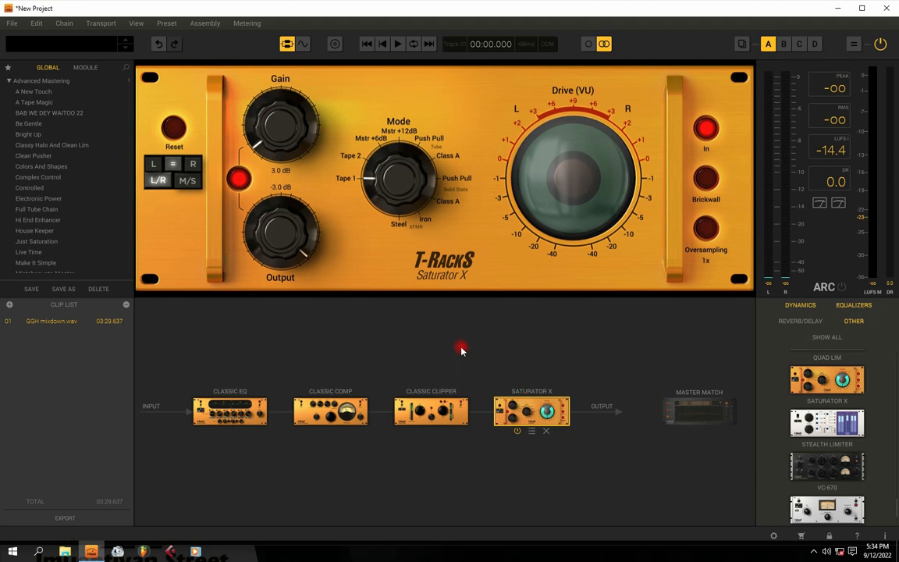
Step: Try Saturator X's Tape 2 mode, compare it with the module disabled, and return to Tape 1 with the module enabled
drag(383, 184, 388, 170)
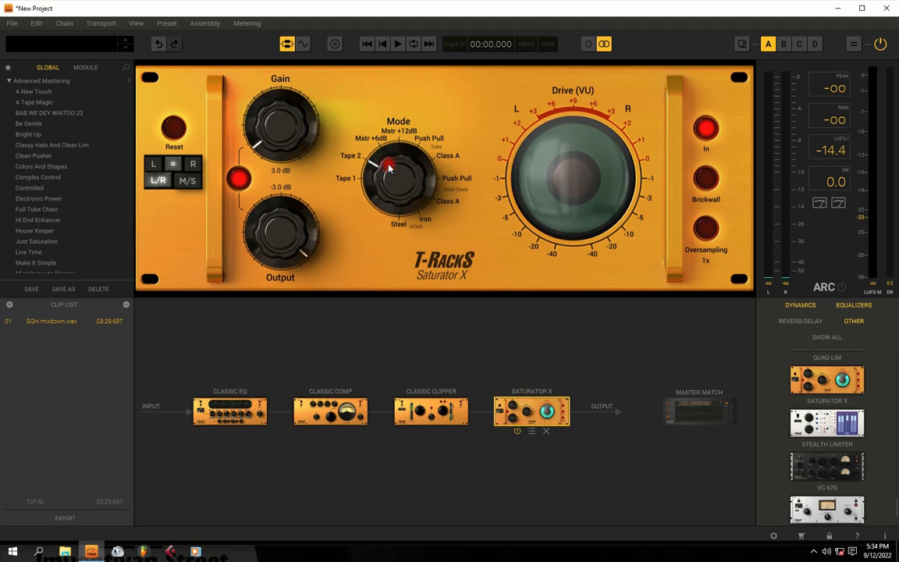
key(space)
click(519, 431)
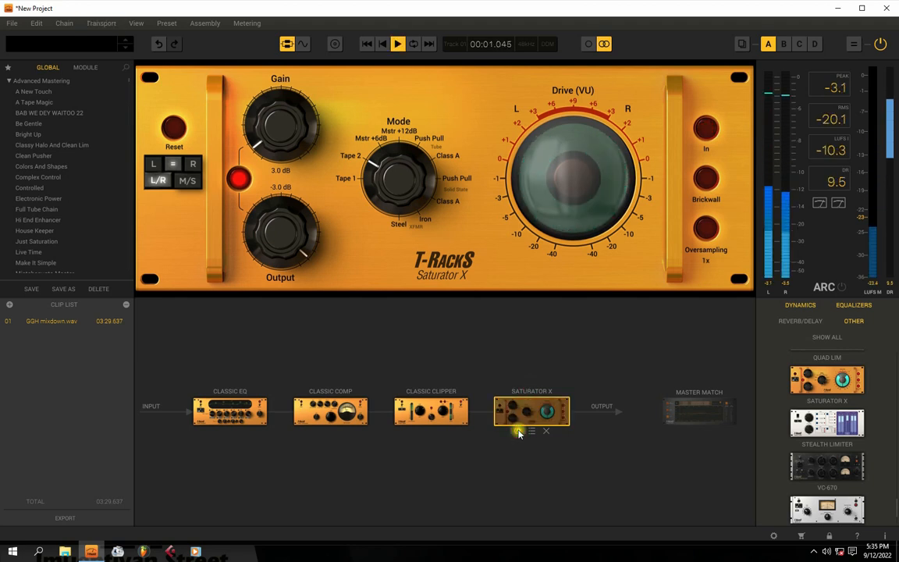
drag(397, 178, 402, 194)
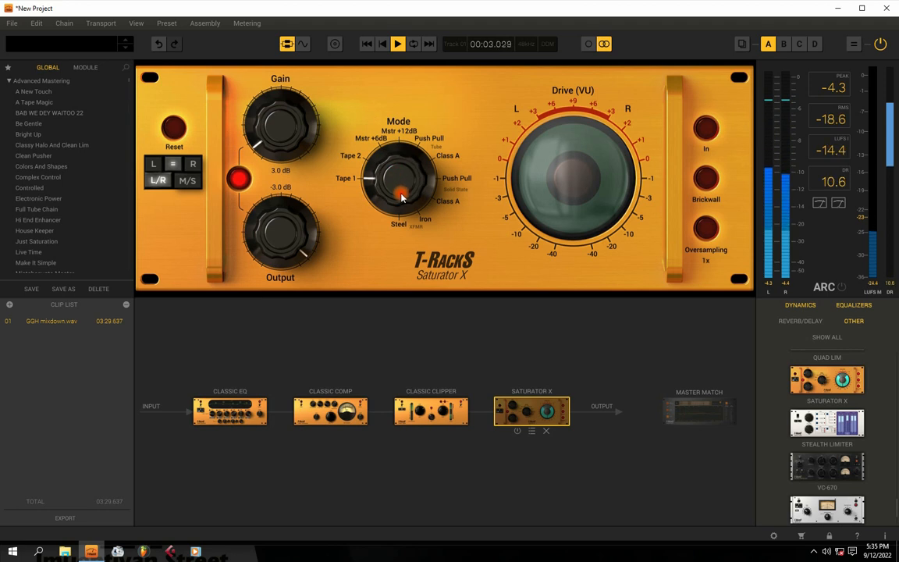
click(517, 430)
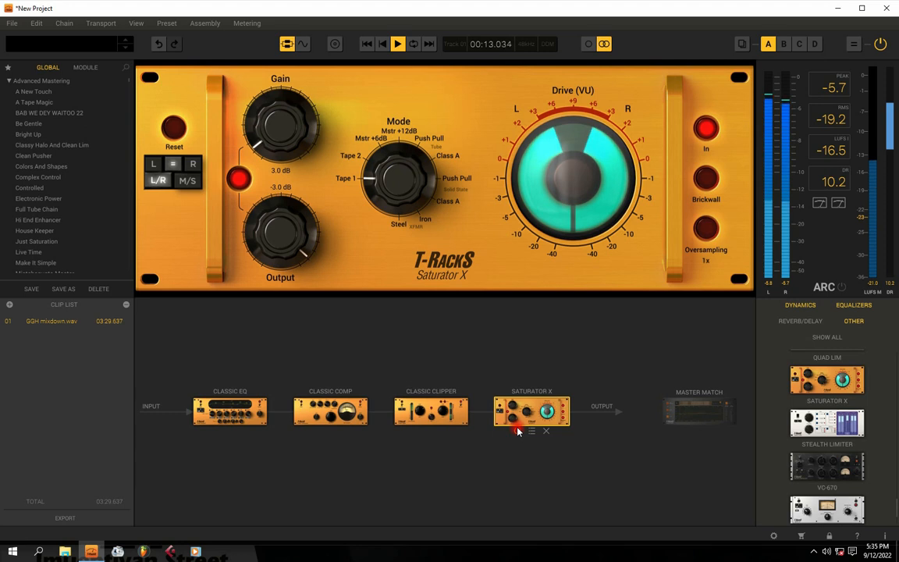
Step: Set Saturator X's gain to 2.0 dB with the linked output at -2.0 dB, switch to Tape 2 mode and stop playback
mouse_move(269, 124)
mouse_down()
mouse_move(299, 172)
mouse_move(277, 125)
mouse_up()
drag(394, 191, 383, 167)
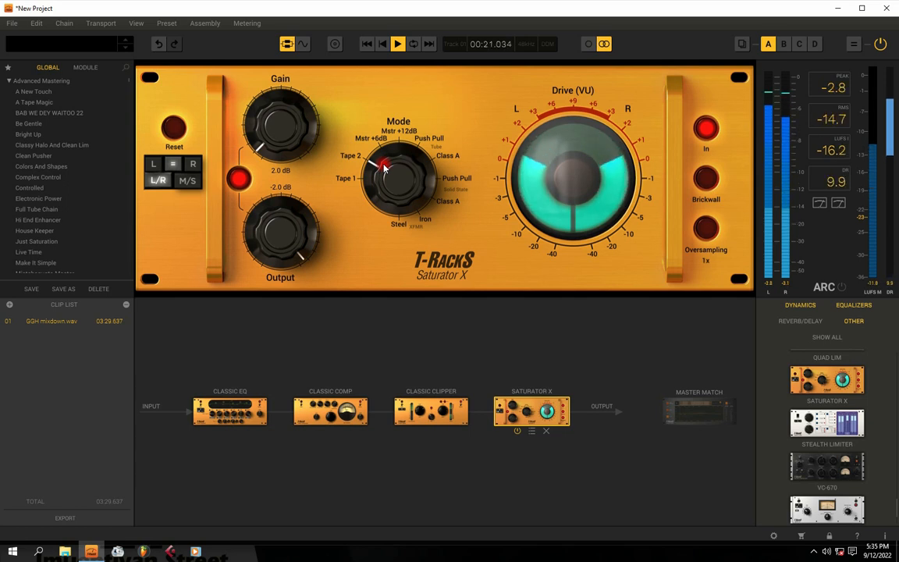
key(space)
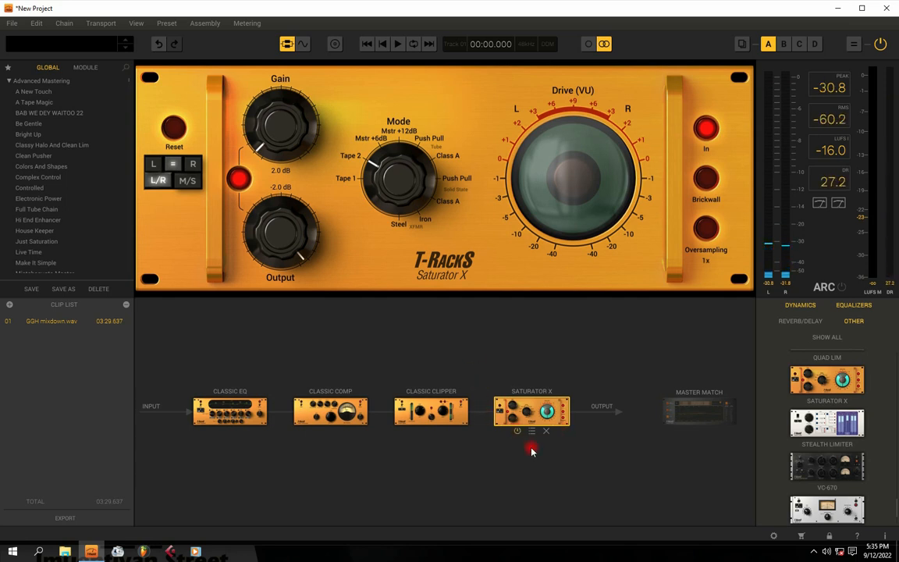
Step: Compare the track's opening with Saturator X enabled and disabled, leave the module enabled and stop playback
key(space)
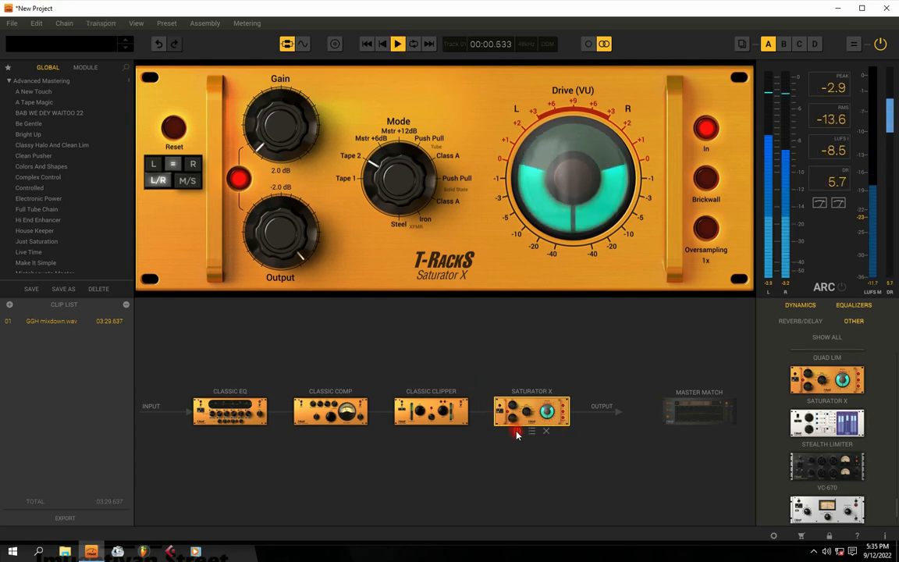
click(516, 435)
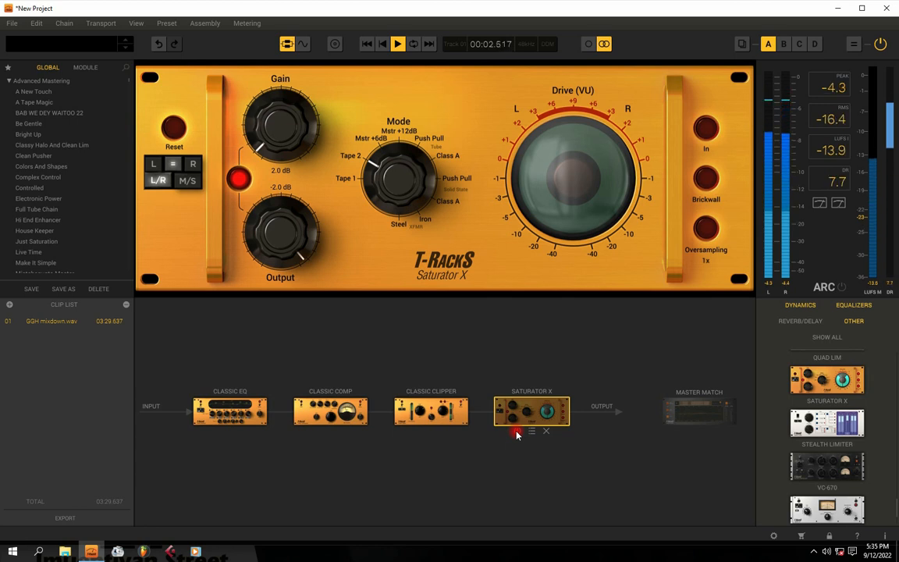
key(space)
key(space)
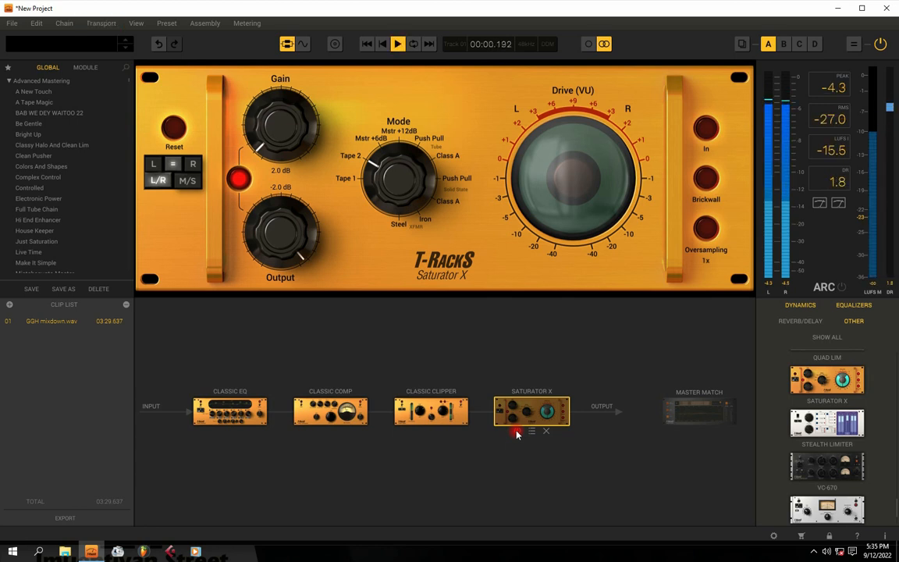
click(517, 435)
key(space)
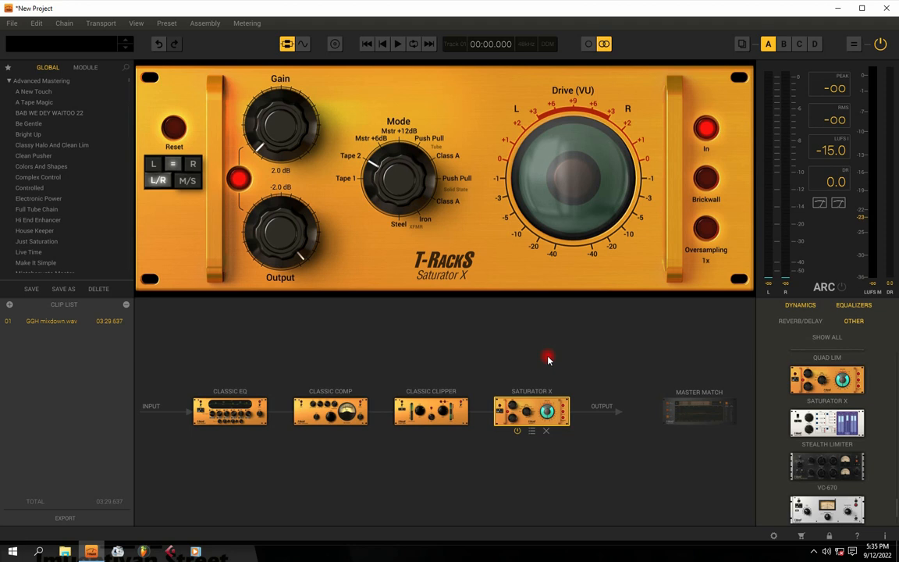
Step: Audition the track from the start through the full four-module chain and stop playback
key(space)
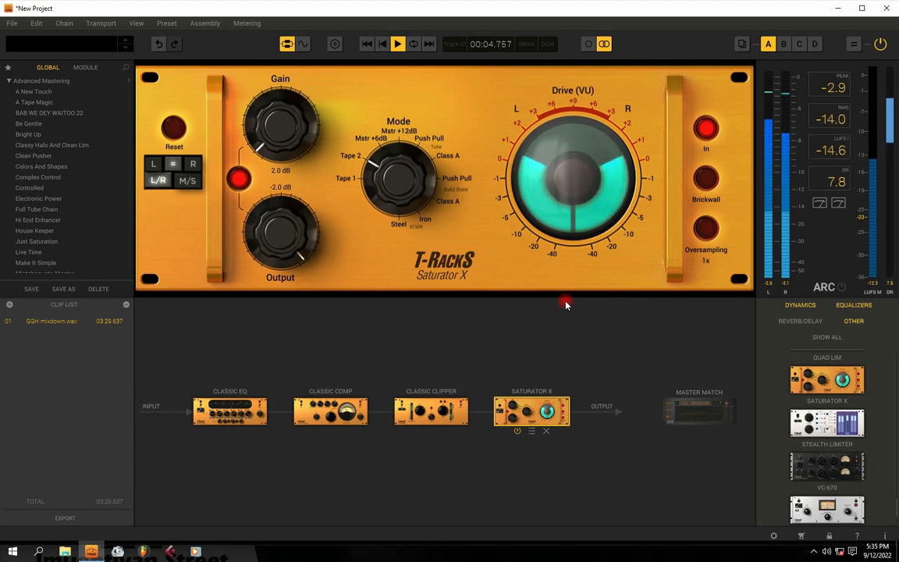
click(814, 552)
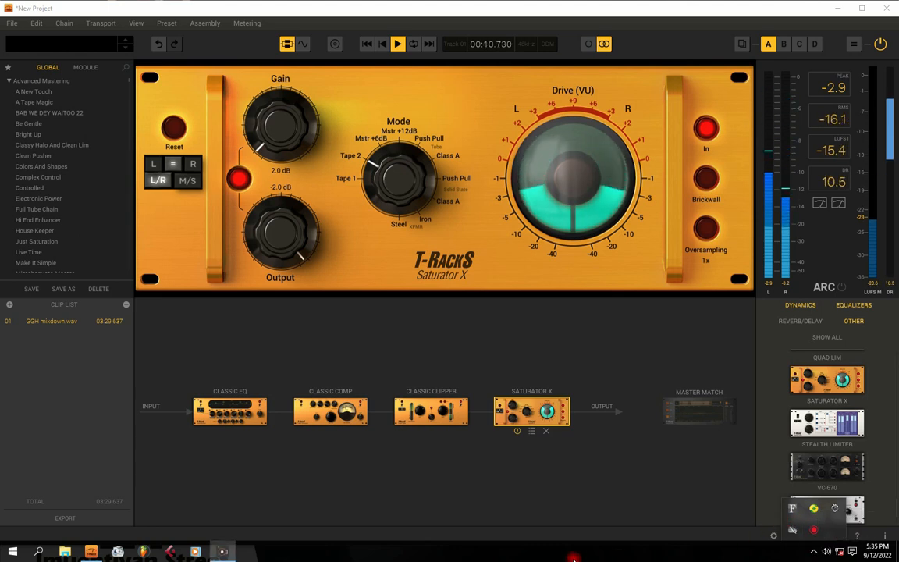
click(582, 535)
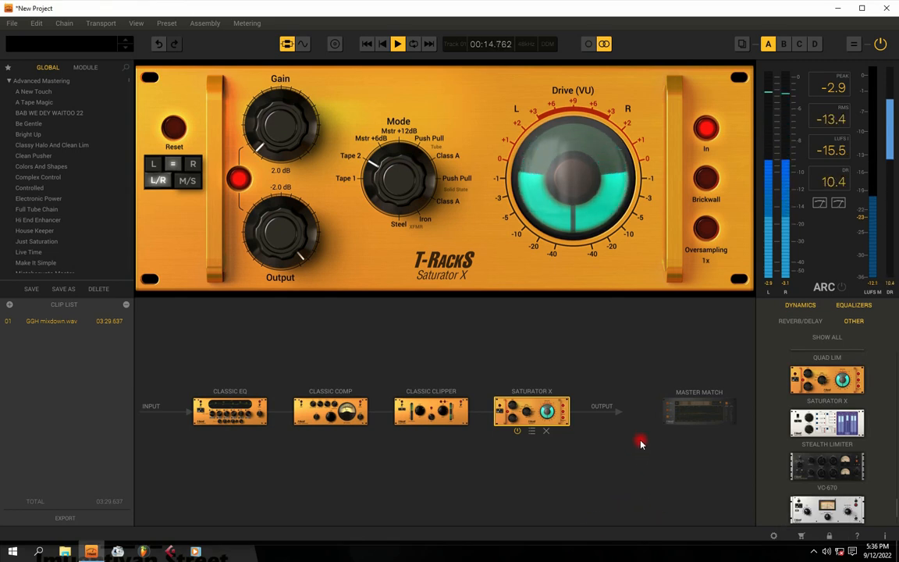
key(space)
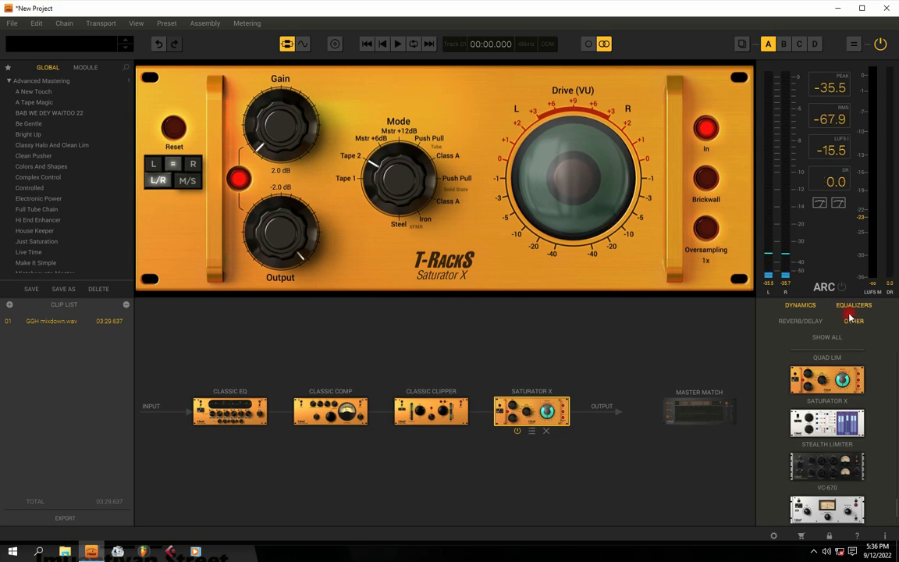
Step: Browse the equalizer and dynamics module categories, leaving the dynamics modules listed
click(800, 305)
click(853, 305)
click(805, 307)
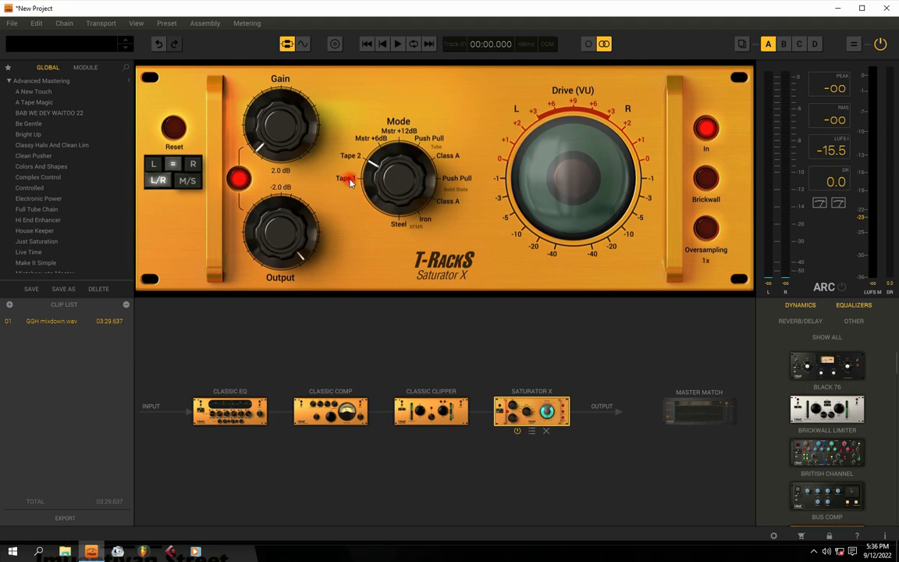
Step: Sweep Saturator X's mode selector through its positions and return it to Tape 2
drag(397, 183, 398, 195)
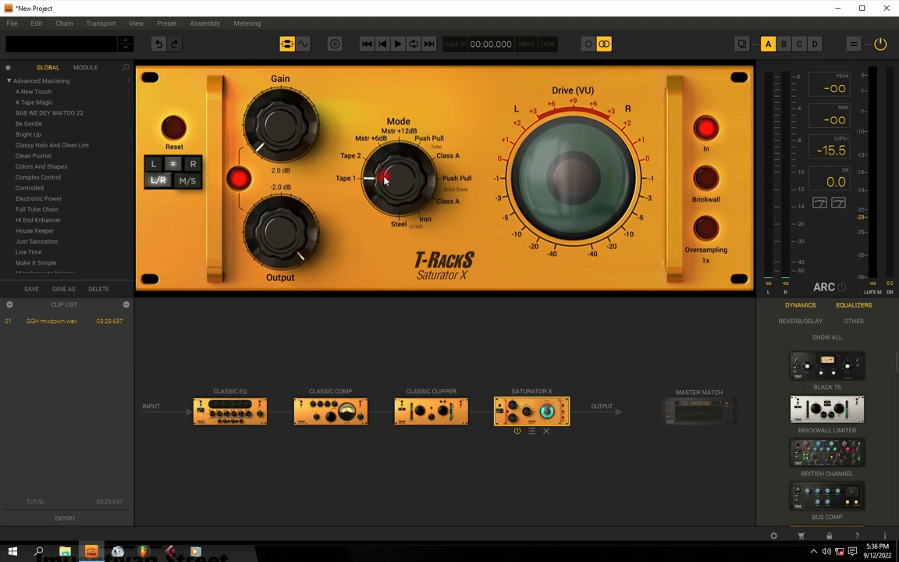
drag(381, 161, 429, 35)
drag(403, 156, 484, 378)
drag(392, 180, 387, 162)
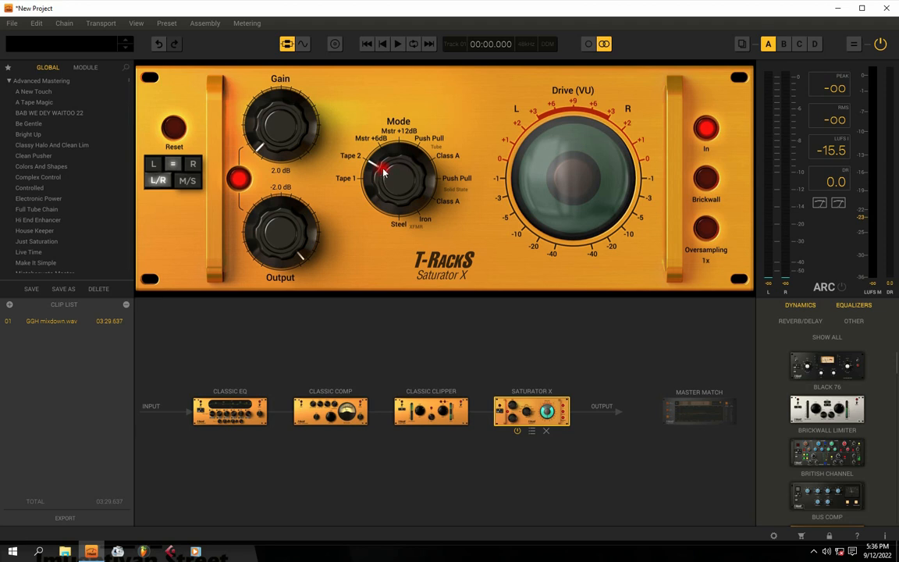
Step: Audition the track in Saturator X's Tape 2 mode, compare it with Tape 1 and return to Tape 2
key(space)
key(space)
key(space)
key(space)
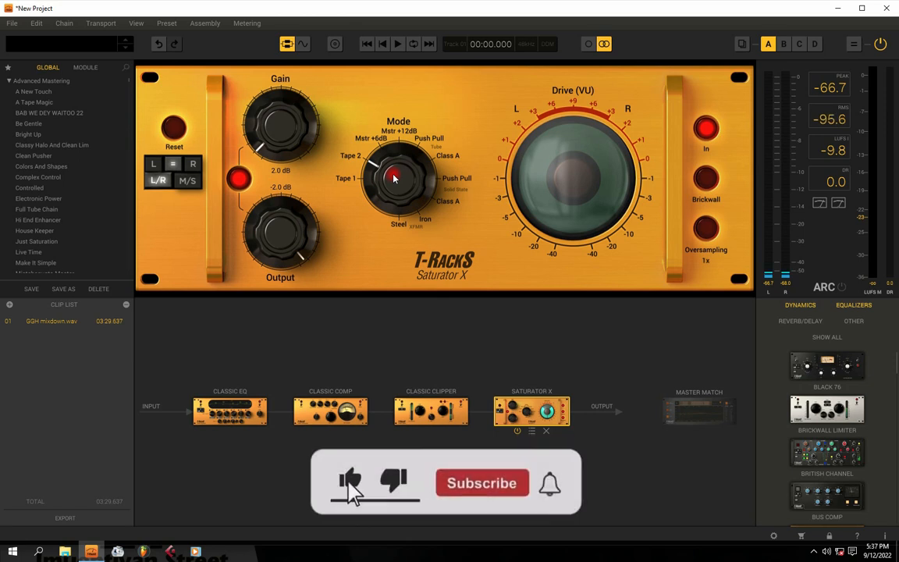
key(space)
drag(394, 179, 398, 222)
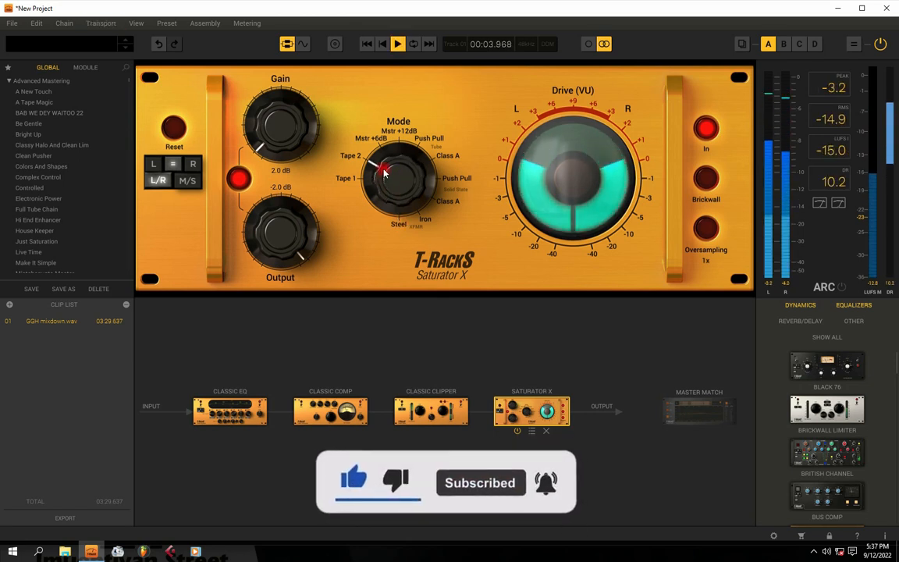
mouse_move(388, 185)
mouse_down()
mouse_move(384, 173)
mouse_move(385, 188)
mouse_up()
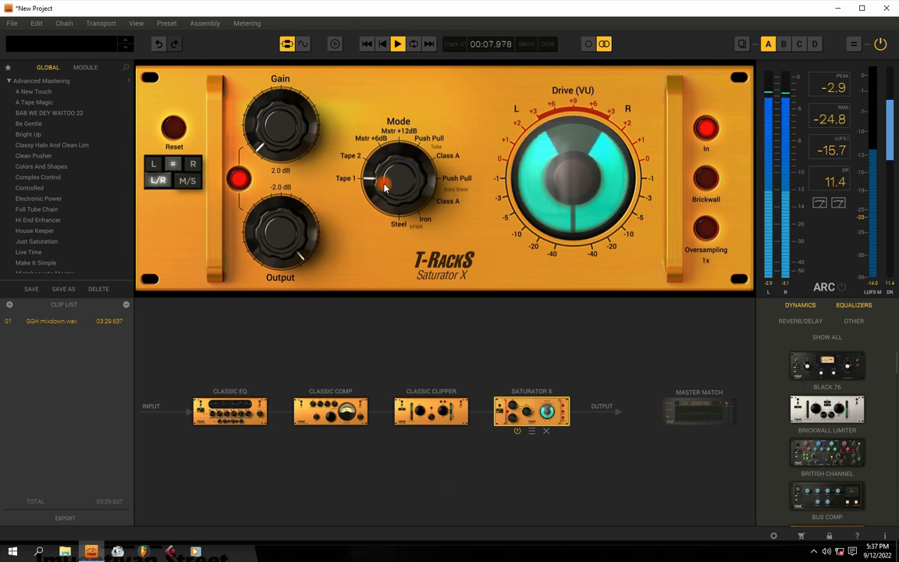
drag(386, 189, 382, 172)
key(space)
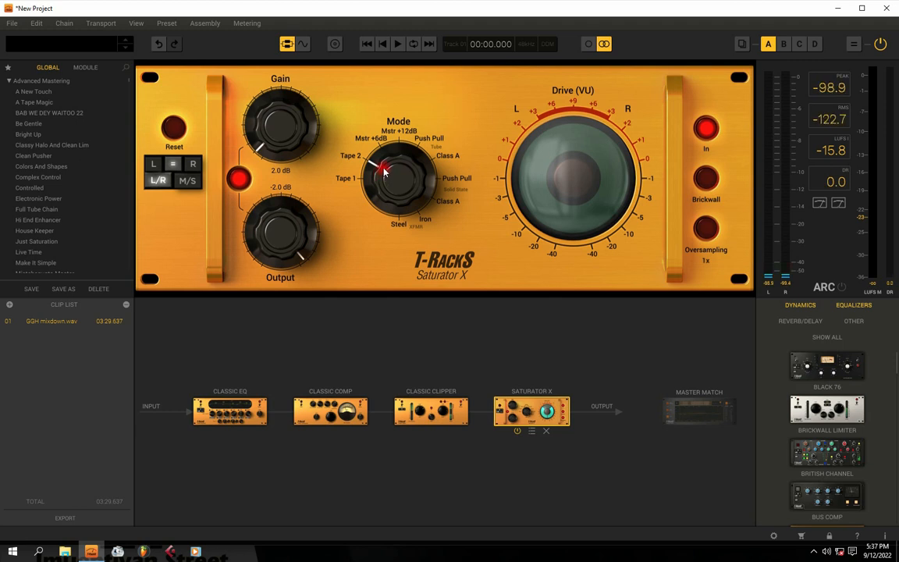
Step: Audition the track in Saturator X's Tape 1, Mstr +6dB and Mstr +12dB modes
key(space)
key(space)
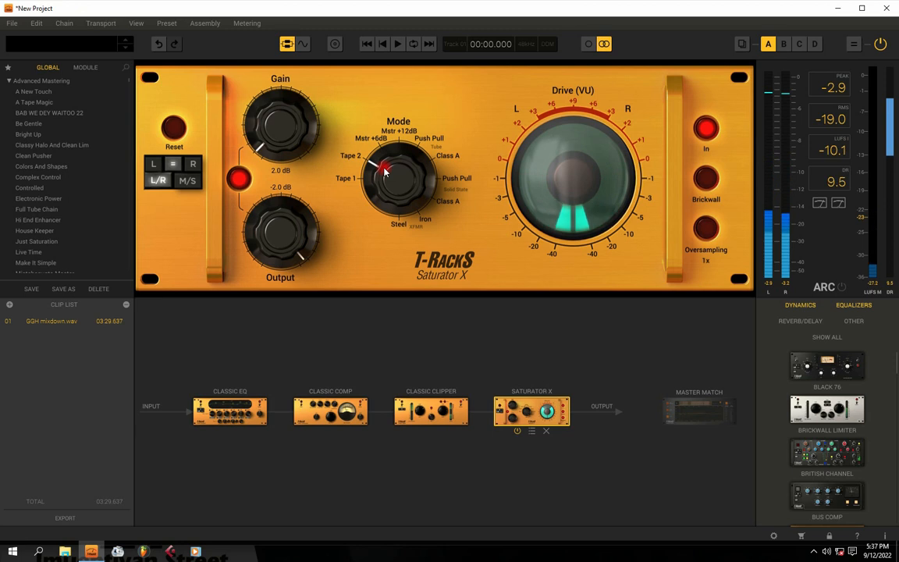
key(space)
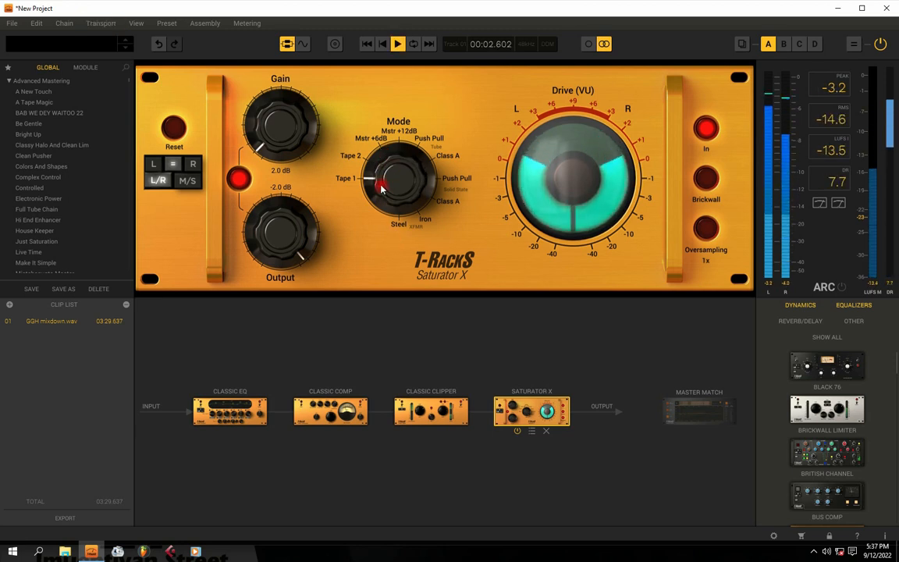
drag(385, 166, 389, 146)
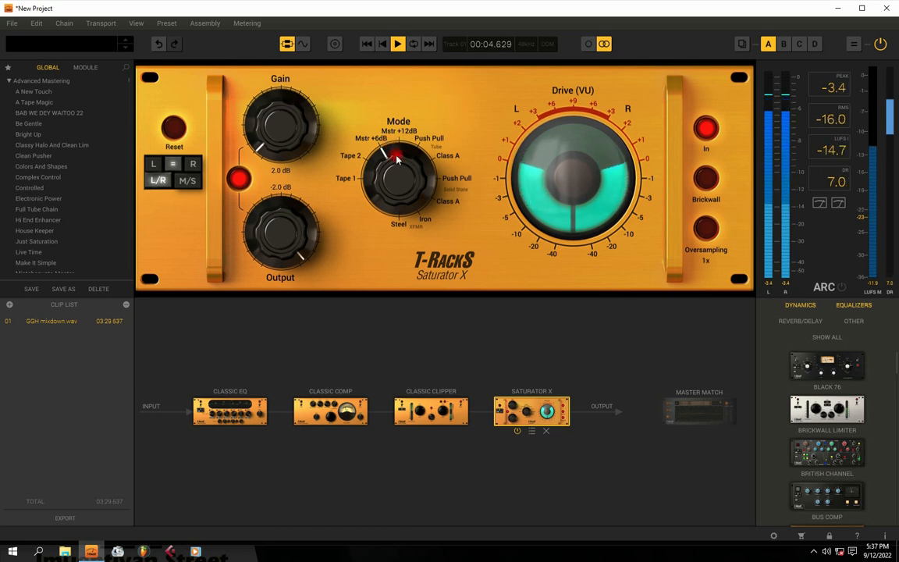
key(space)
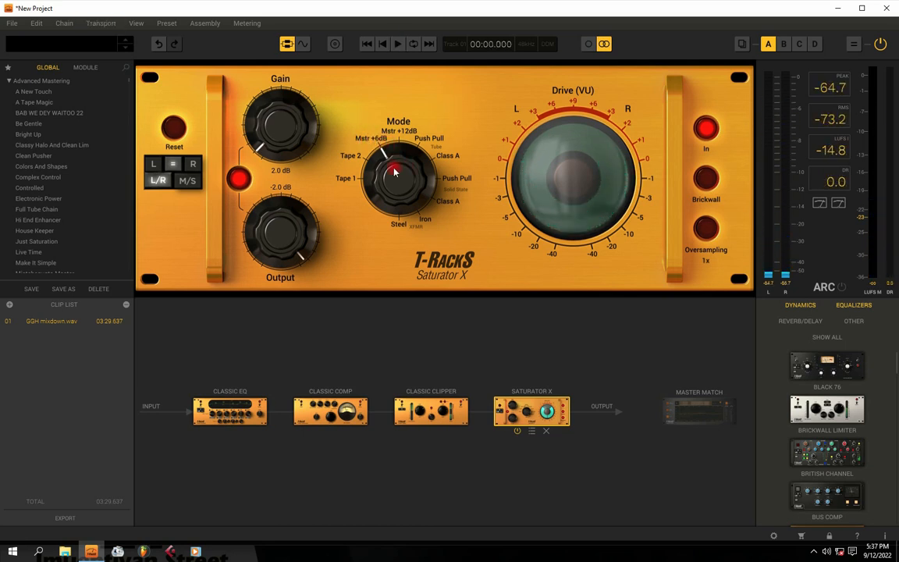
key(space)
drag(395, 171, 394, 165)
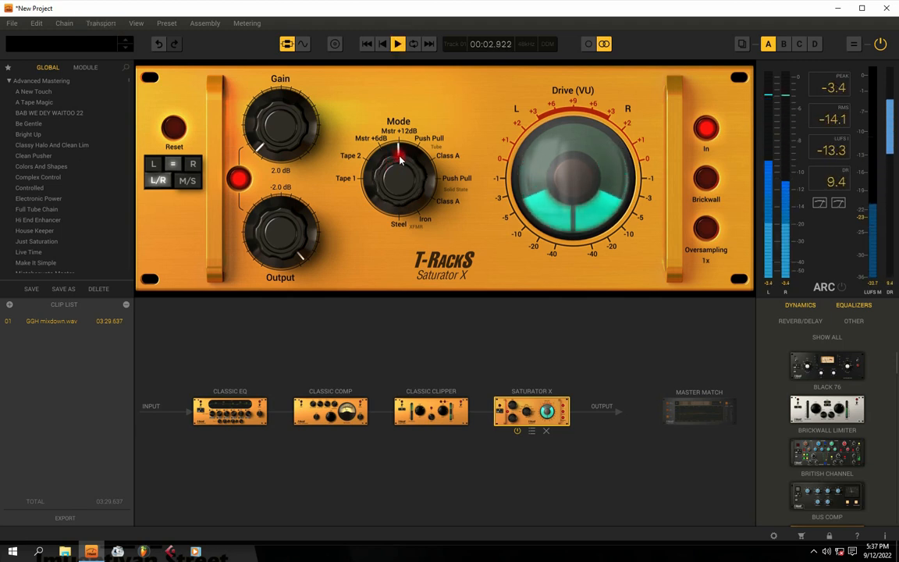
key(space)
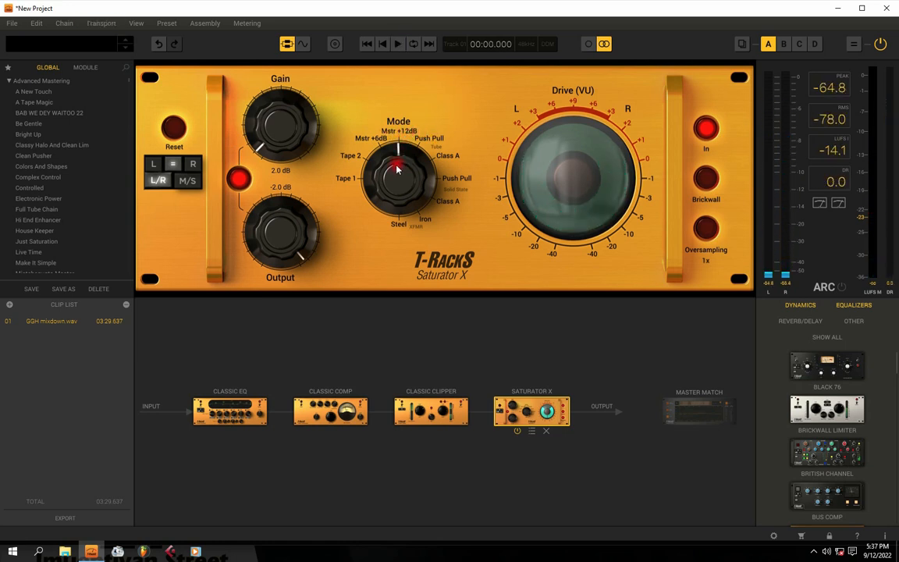
Step: Audition the track's opening in Saturator X's Tube Push Pull and Tube Class A modes
key(space)
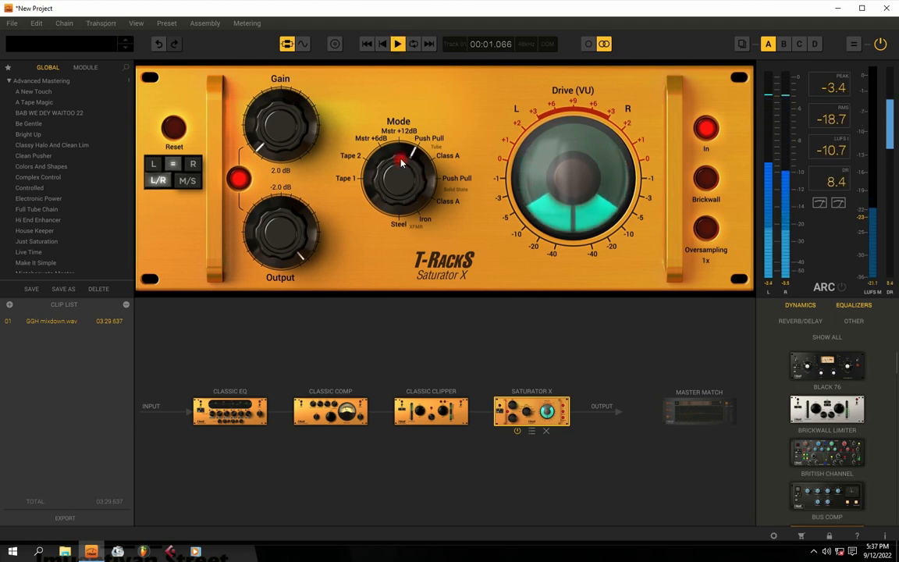
key(space)
drag(401, 169, 419, 142)
key(space)
key(space)
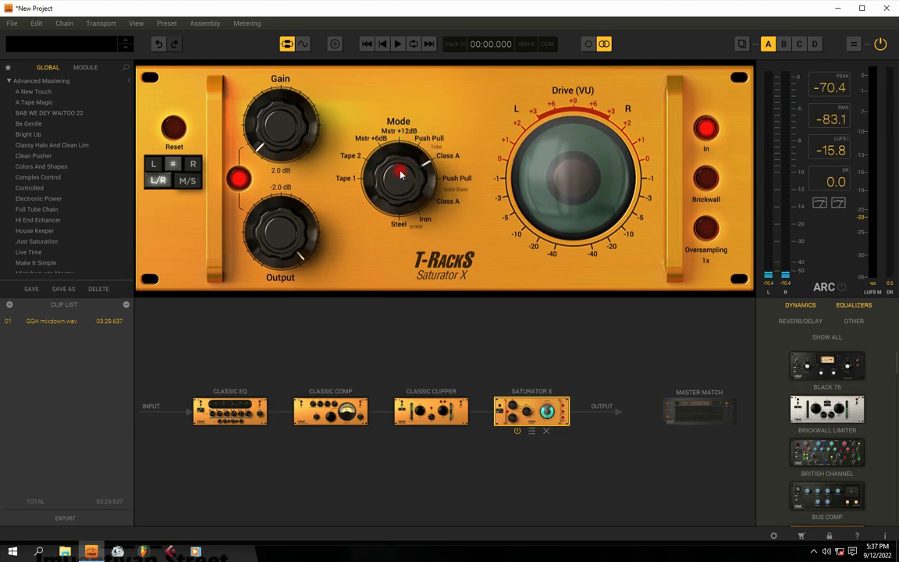
key(space)
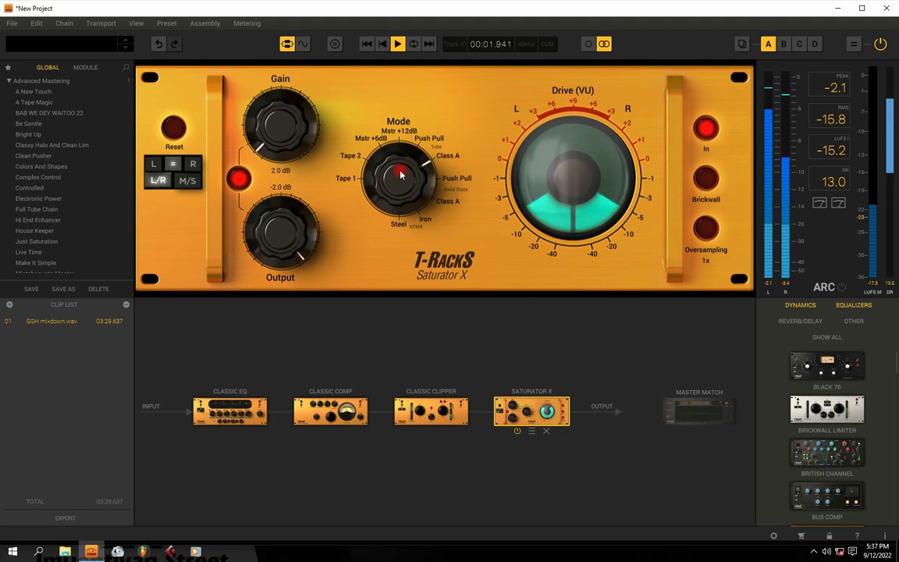
key(space)
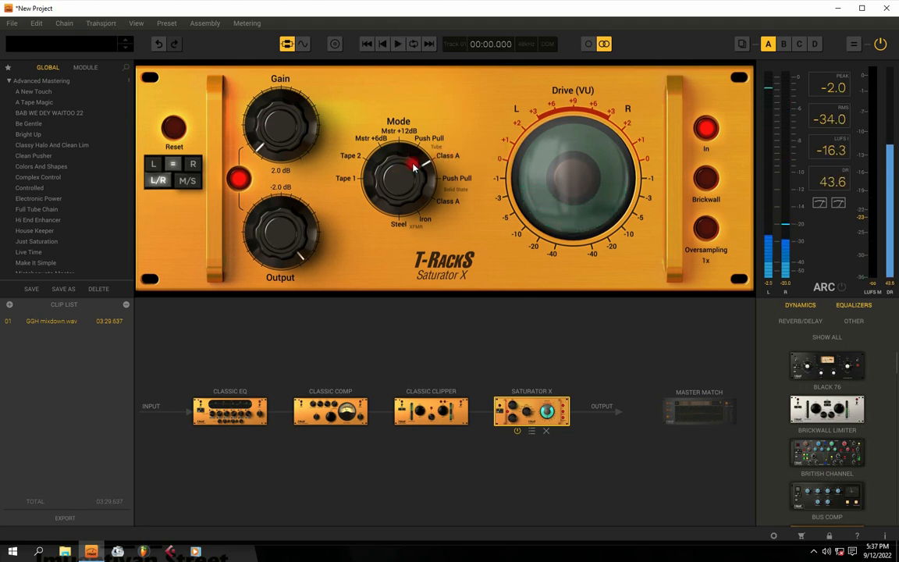
Step: Switch Saturator X to Tape 1 and compare it with the Solid State Push Pull mode during playback
key(space)
drag(399, 185, 481, 477)
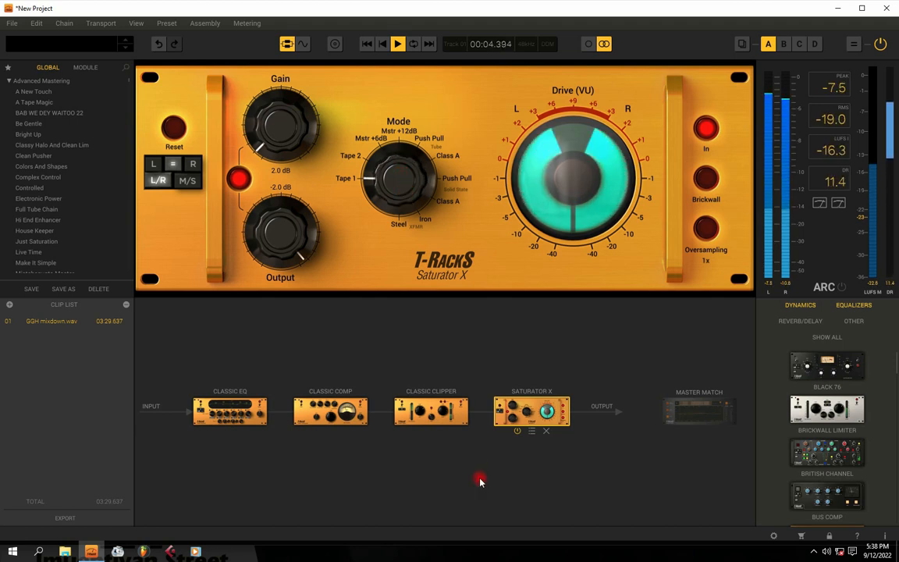
drag(395, 194, 408, 75)
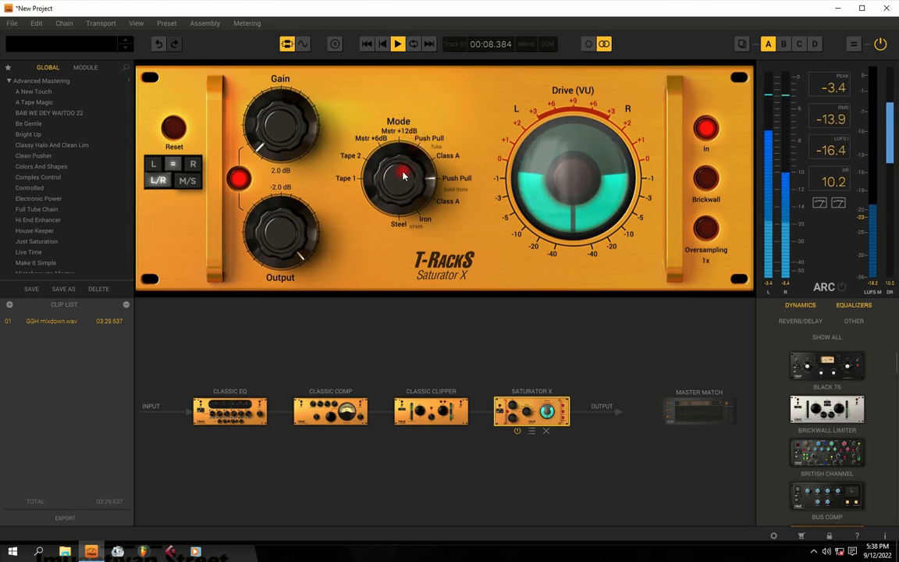
key(space)
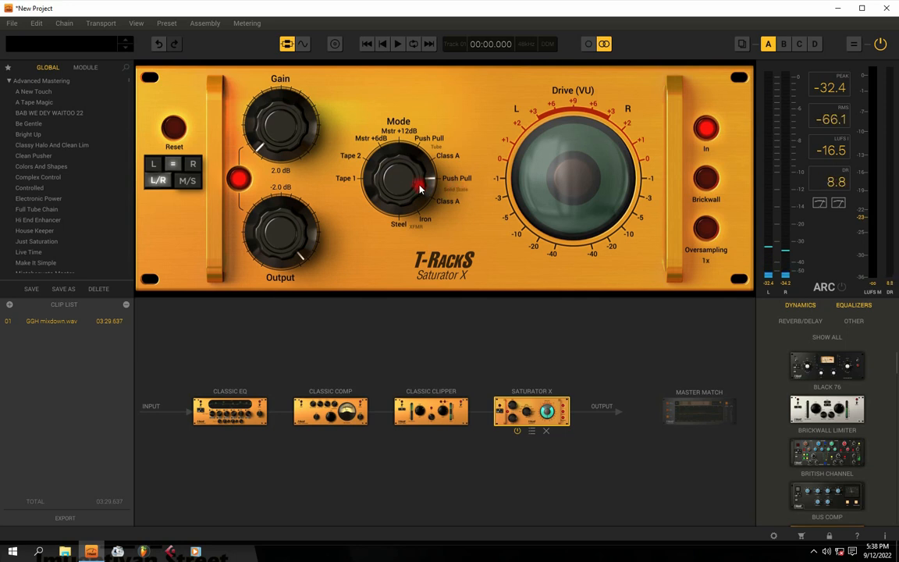
Step: Replay in Solid State Push Pull mode and compare it with Saturator X's Tape 1 and Steel modes
key(space)
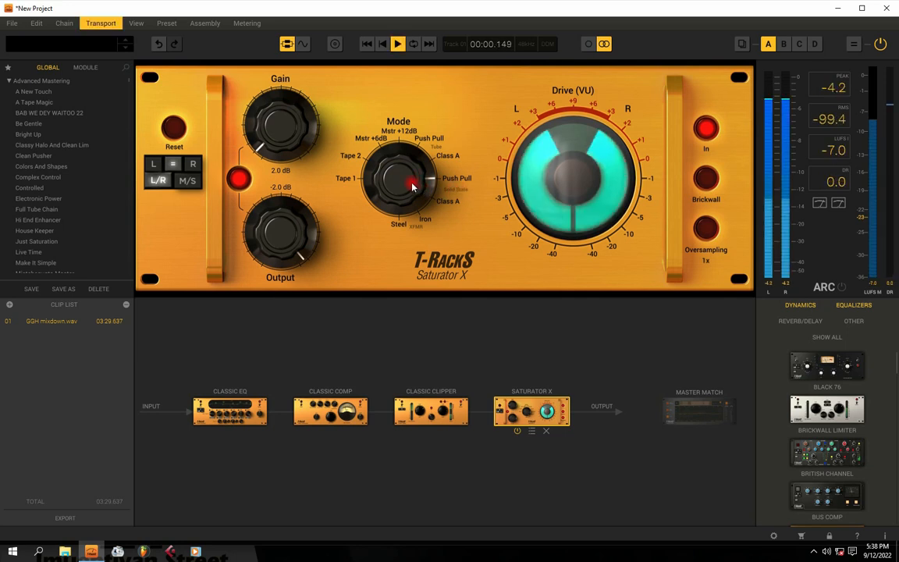
drag(413, 186, 402, 162)
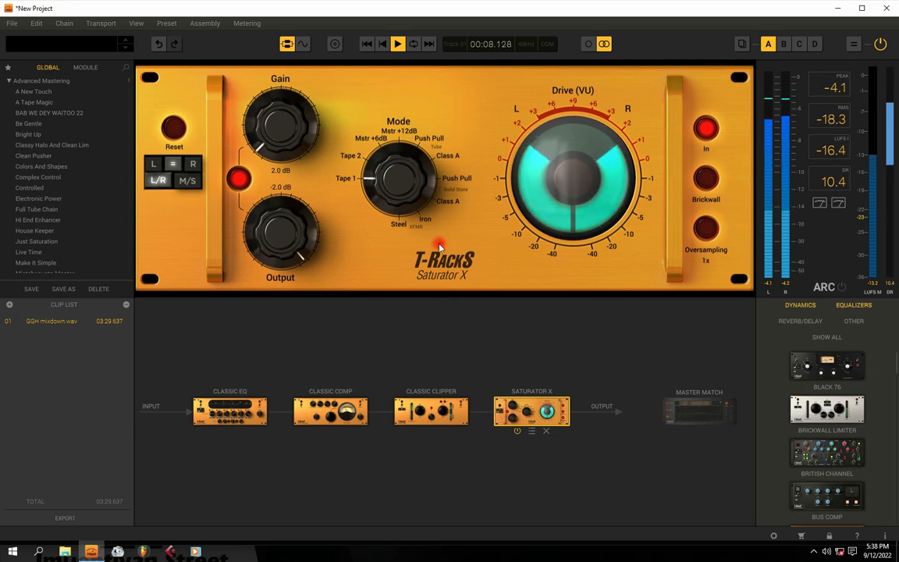
drag(401, 183, 406, 120)
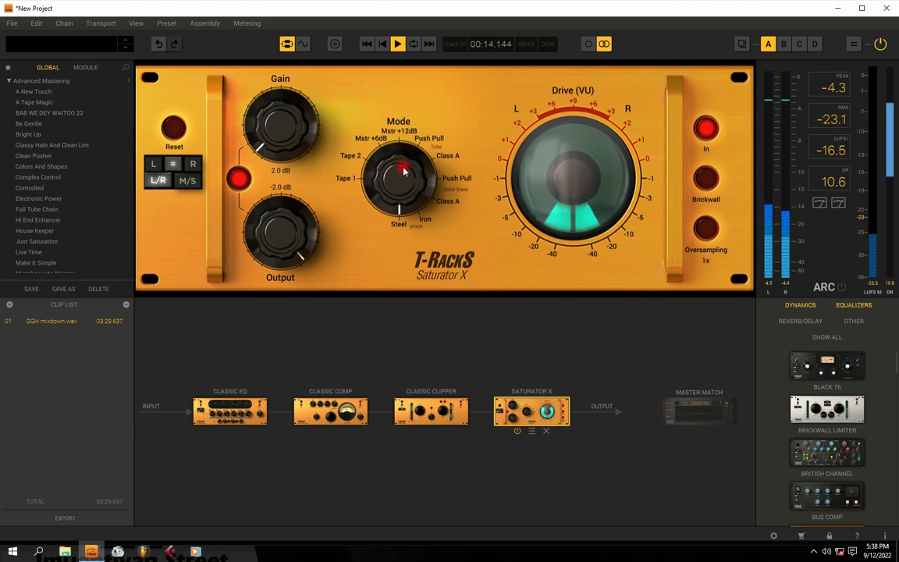
key(space)
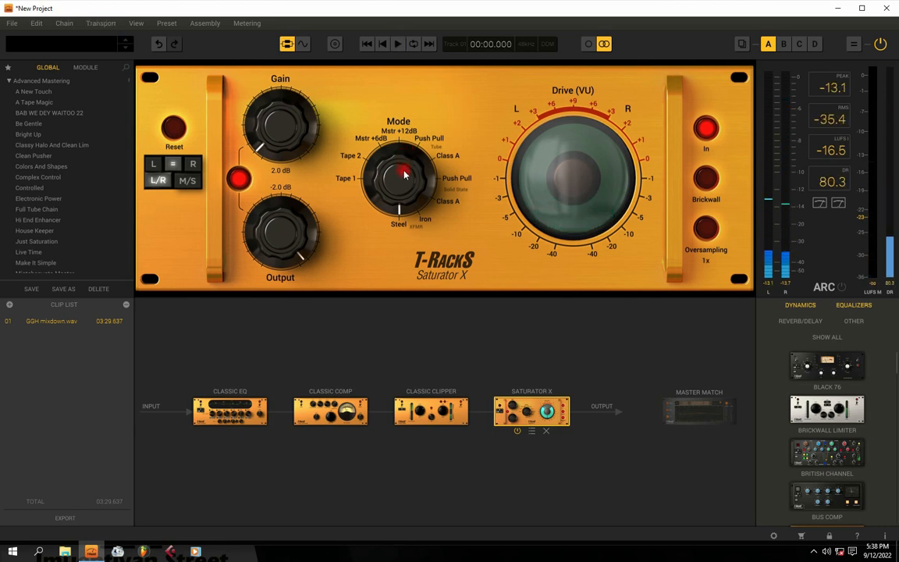
Step: Set Saturator X to the Solid State Class A mode and audition the track from the start
key(space)
drag(405, 175, 410, 204)
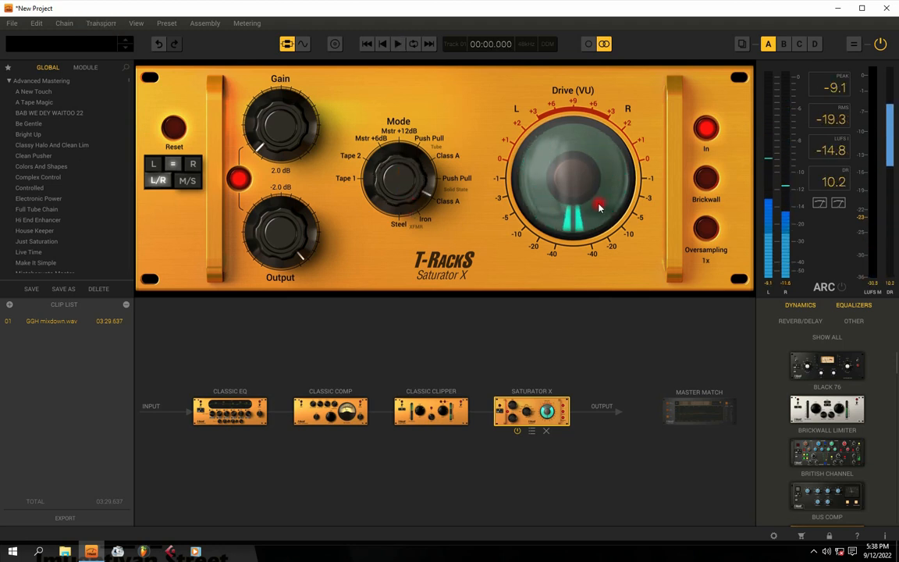
key(space)
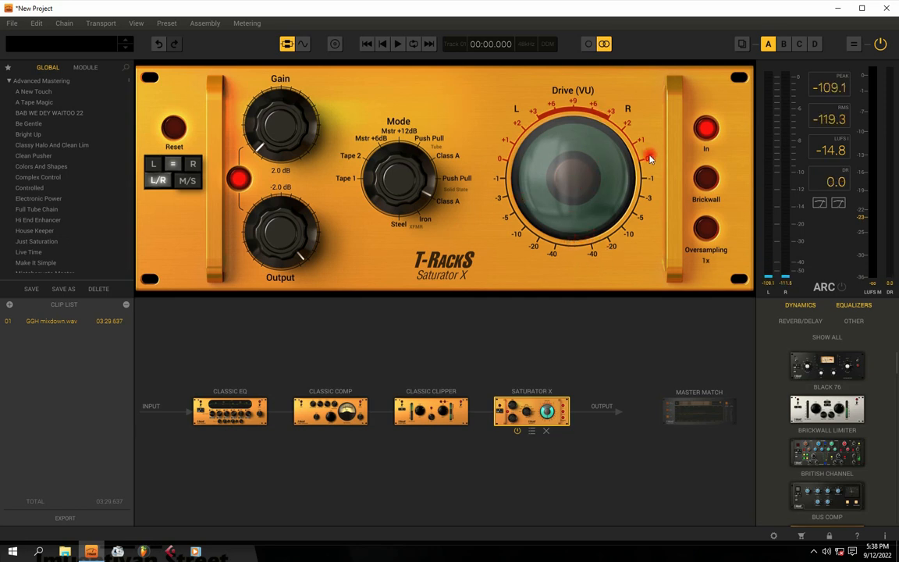
key(space)
drag(401, 190, 407, 170)
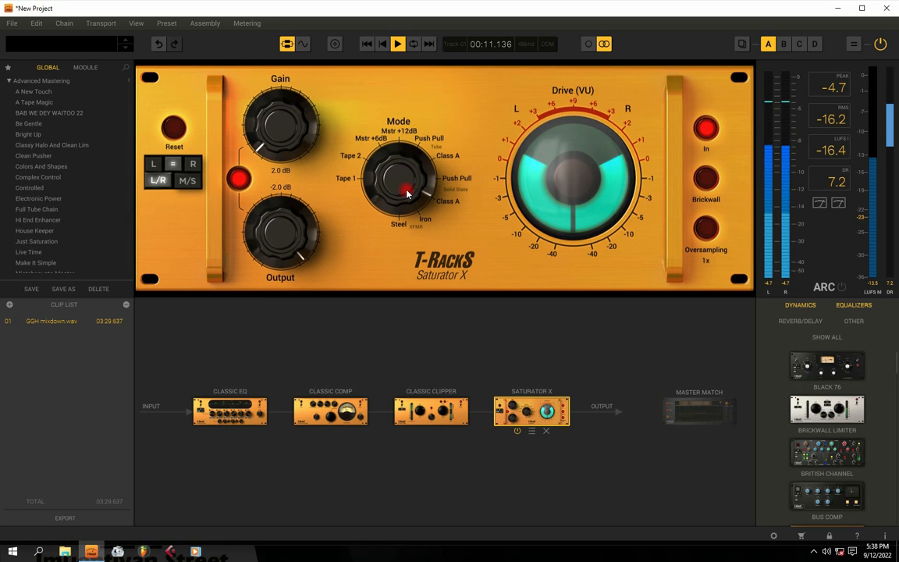
Step: Switch Saturator X to Steel mode and audition it with the linked gain at 9.0 dB and at 4.3 dB
drag(406, 191, 398, 148)
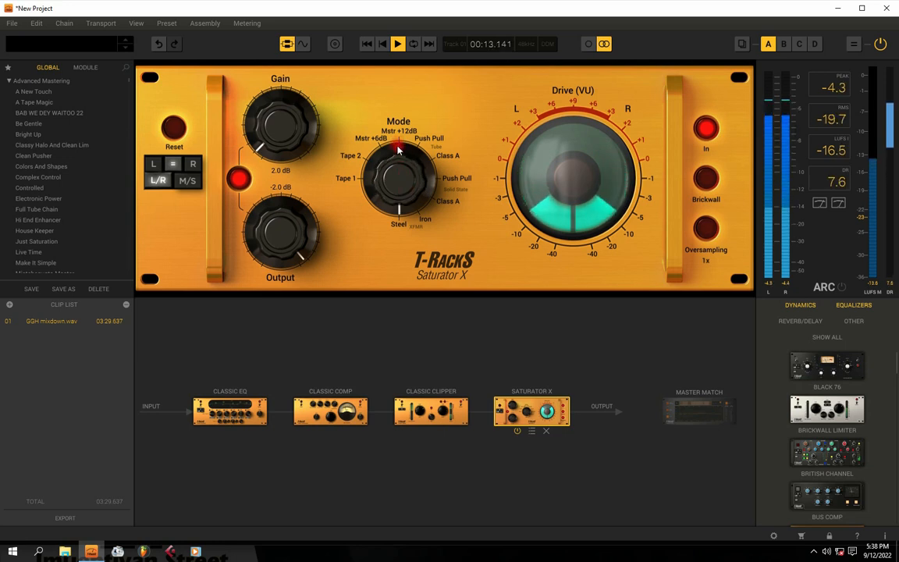
drag(299, 131, 292, 112)
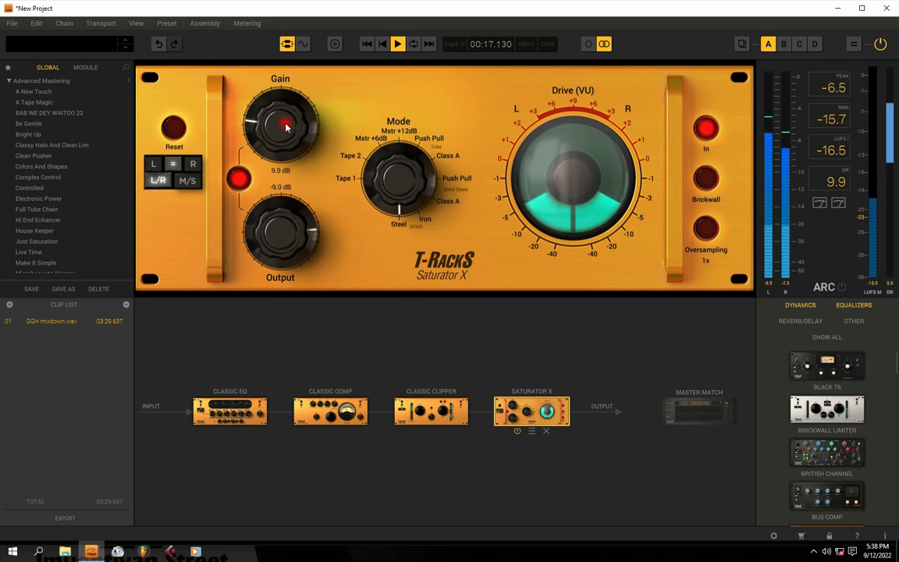
drag(286, 128, 282, 148)
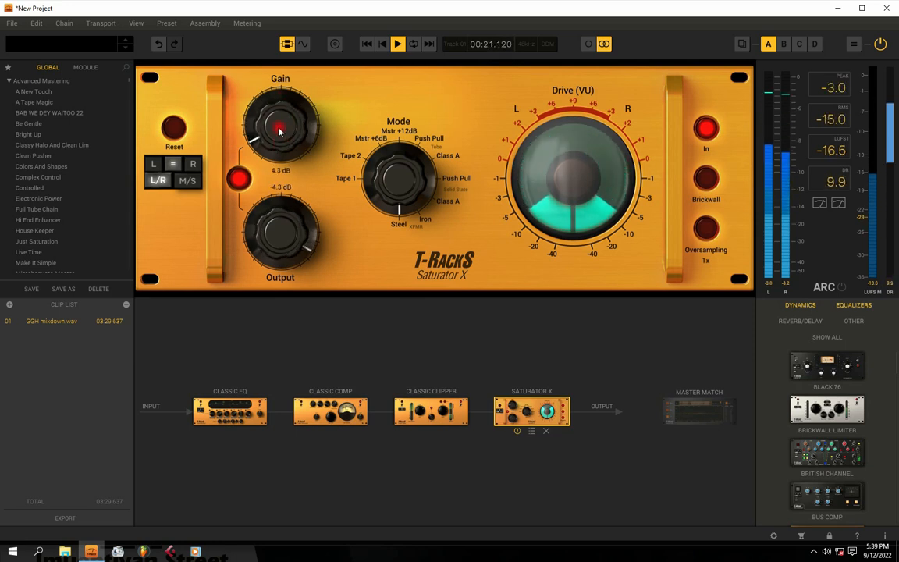
key(space)
Step: Audition Saturator X in Iron and Solid State Class A modes before setting it to Solid State Push Pull
drag(394, 191, 391, 196)
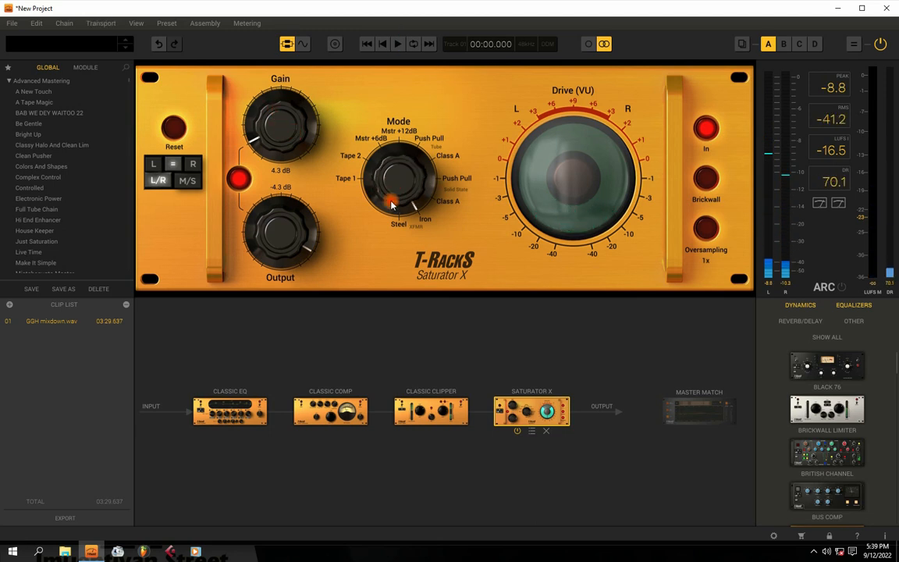
key(space)
key(space)
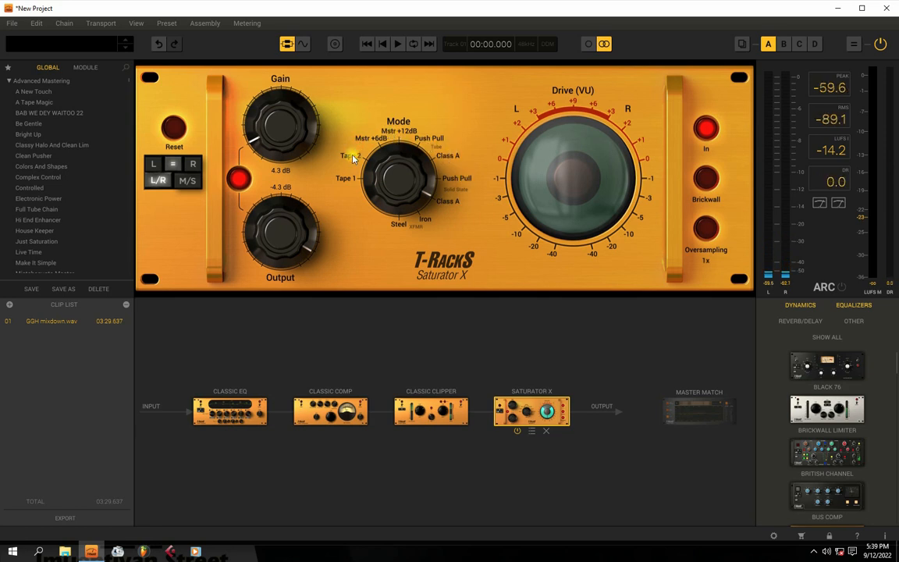
drag(396, 176, 396, 190)
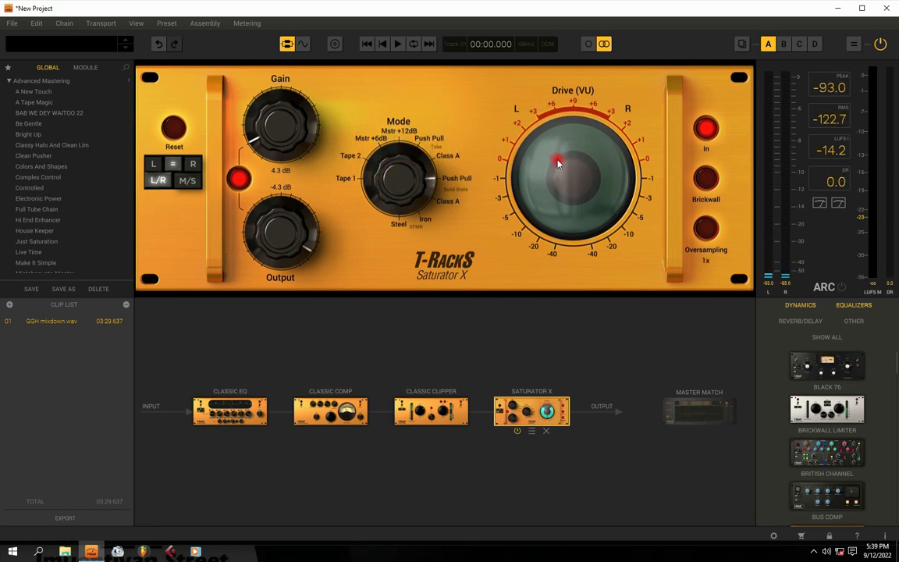
Step: Replay the track in Solid State Push Pull mode and set Saturator X's linked gain to 1.5 dB
key(space)
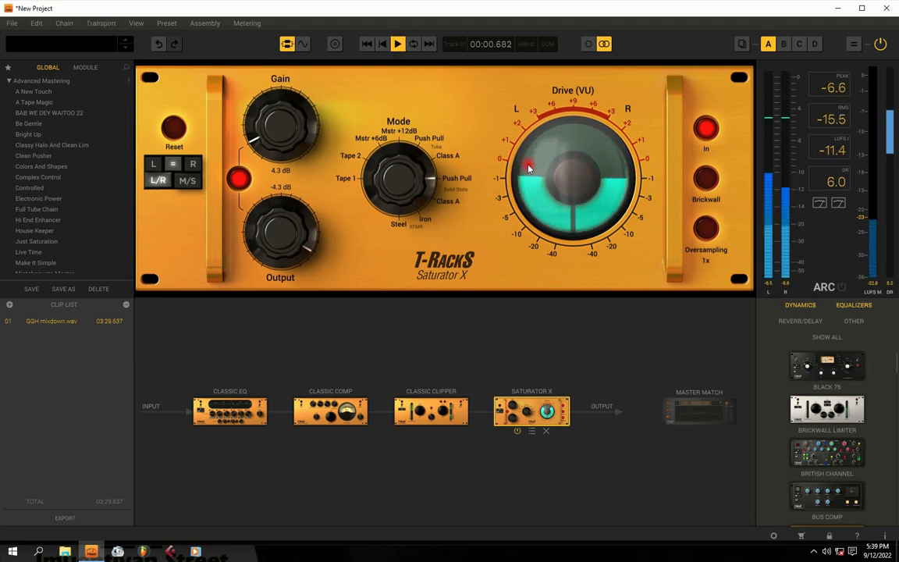
mouse_move(283, 126)
mouse_down()
mouse_move(280, 137)
mouse_move(278, 127)
mouse_up()
key(space)
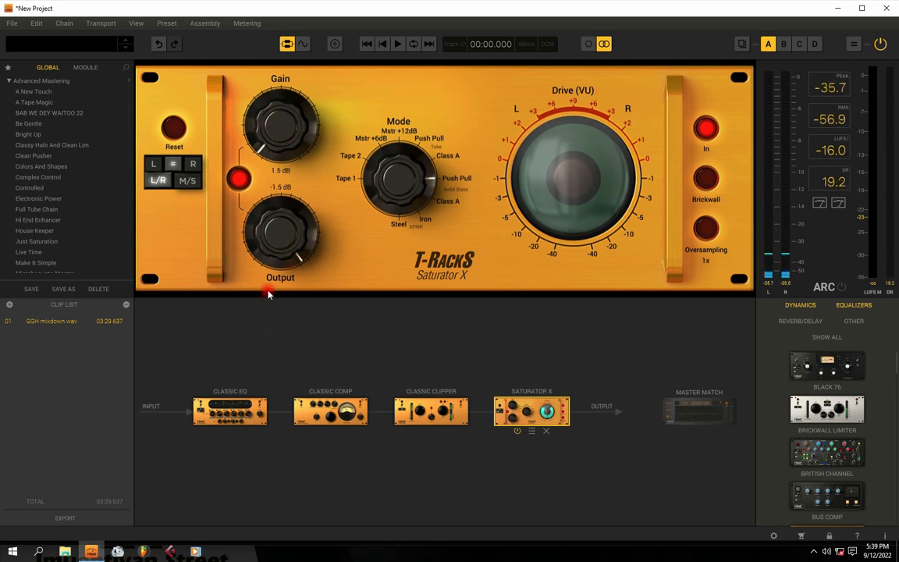
Step: Unlink Saturator X's gain from its output to try 0.9 dB, and relink them at 3.7 dB gain and -3.7 dB output
click(239, 182)
drag(267, 136, 281, 146)
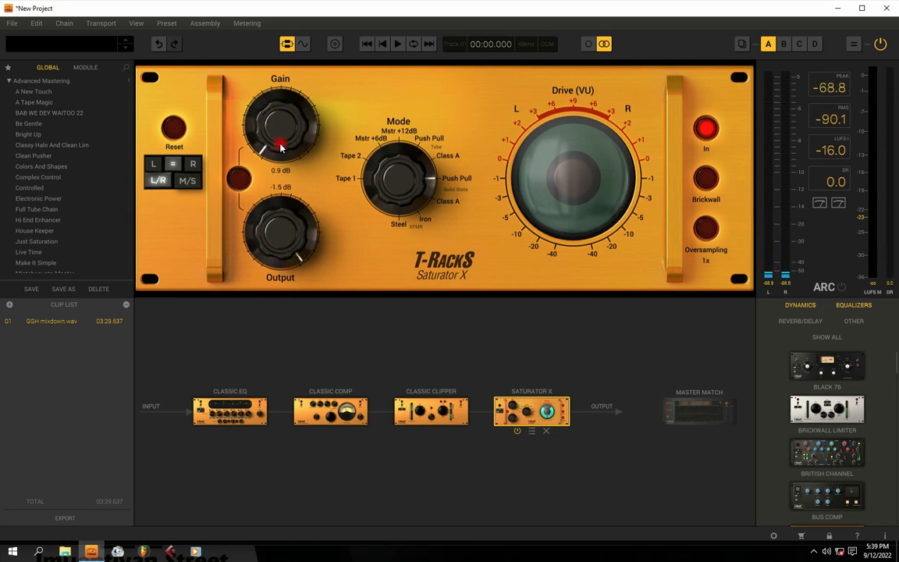
drag(285, 183, 277, 144)
key(space)
click(239, 178)
click(240, 178)
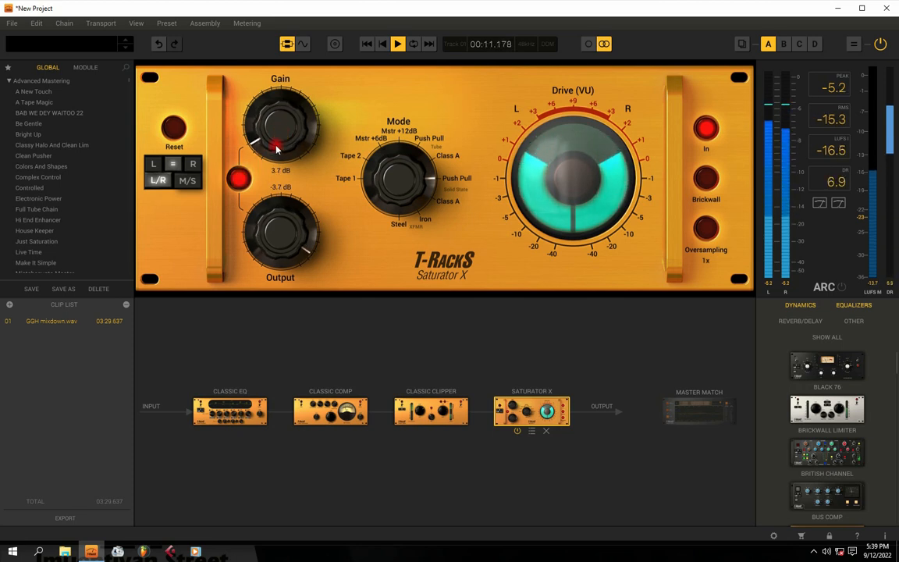
key(space)
click(239, 178)
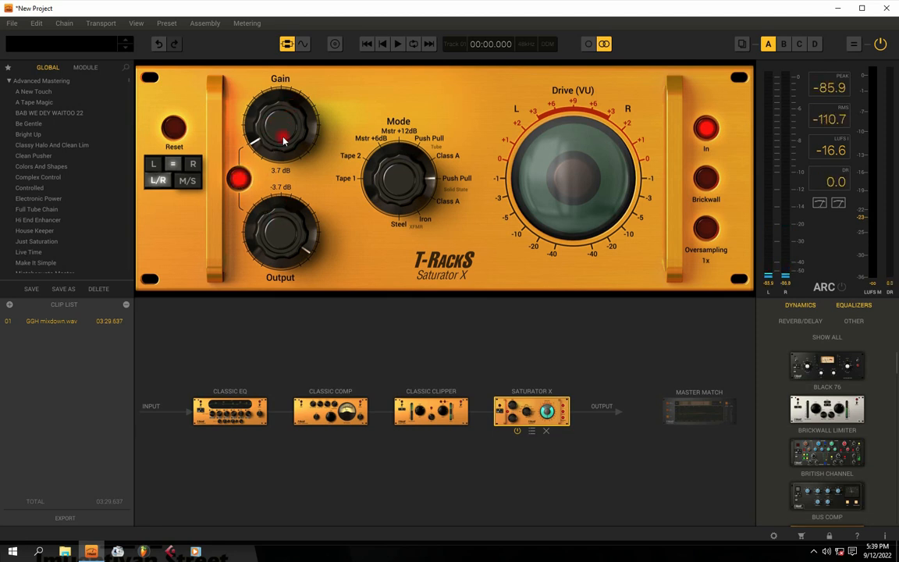
Step: Compare Saturator X's linked gain at 0.0 dB and 1.6 dB while replaying the track
key(space)
drag(281, 134, 292, 145)
key(space)
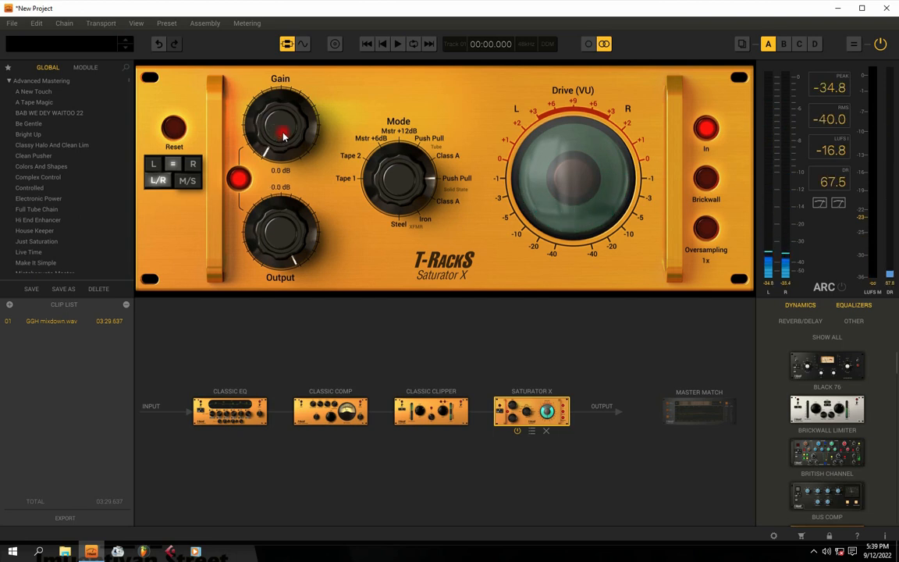
key(space)
drag(283, 134, 283, 129)
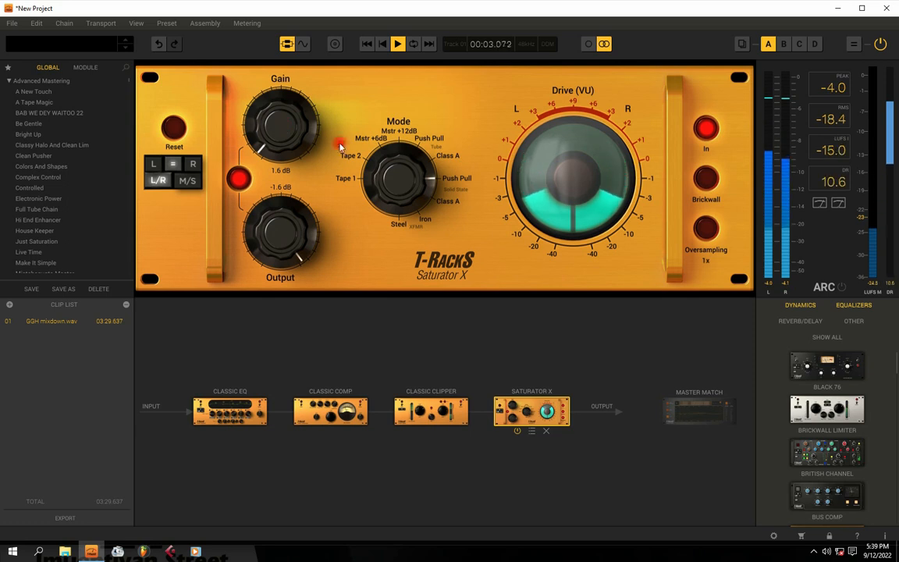
Step: Audition Mstr +12dB in Saturator X, set the linked gain to 0.4 dB and select the Mstr +6dB mode
mouse_move(400, 200)
mouse_down()
mouse_move(395, 178)
mouse_move(394, 193)
mouse_up()
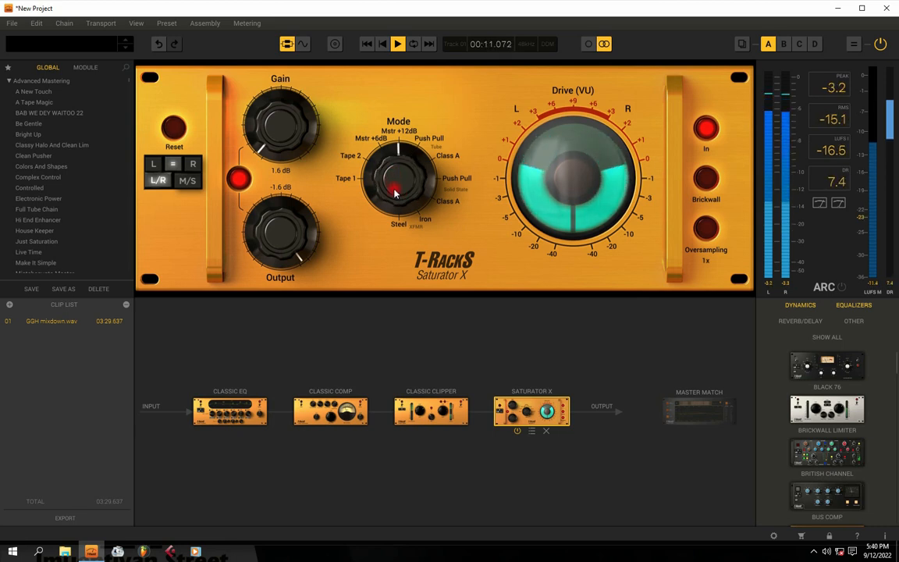
drag(283, 133, 283, 137)
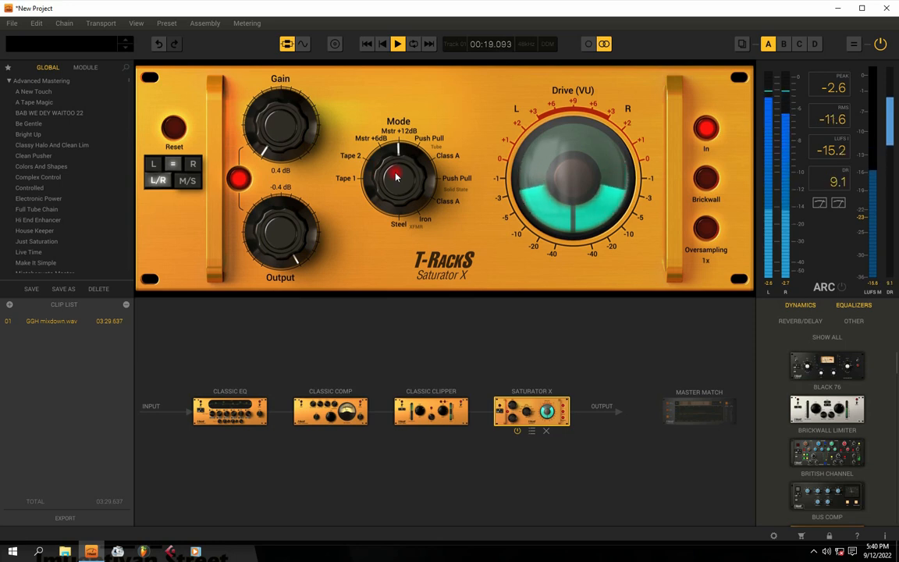
mouse_move(395, 178)
mouse_down()
mouse_move(392, 197)
mouse_move(382, 156)
mouse_move(392, 167)
mouse_move(394, 154)
mouse_move(394, 179)
mouse_up()
key(space)
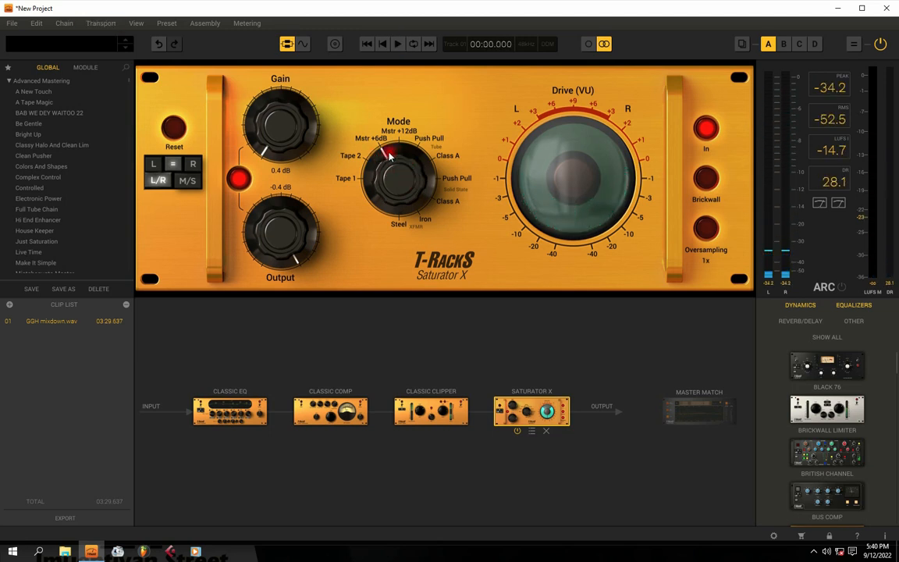
Step: Inspect the track's waveform, return to the processing chain and briefly replay the opening
click(302, 44)
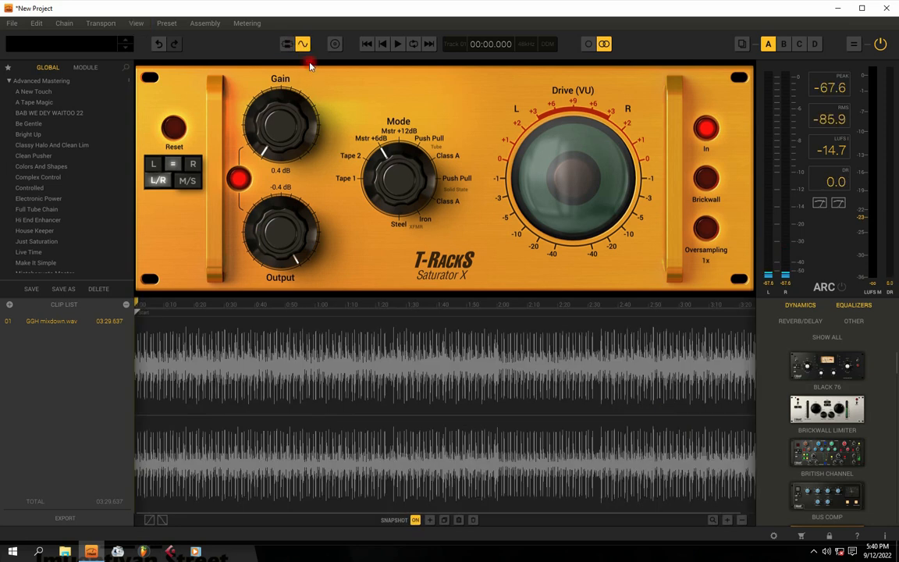
click(288, 45)
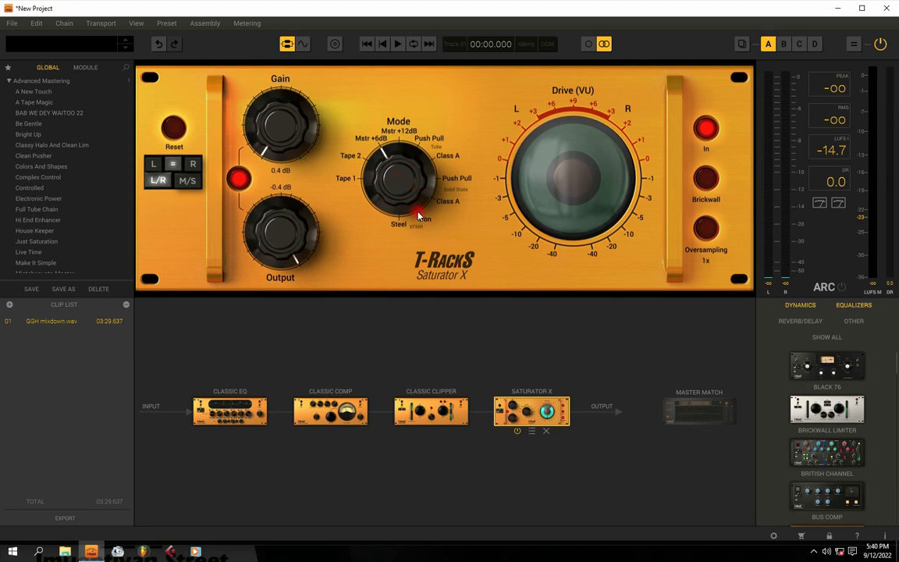
key(space)
key(space)
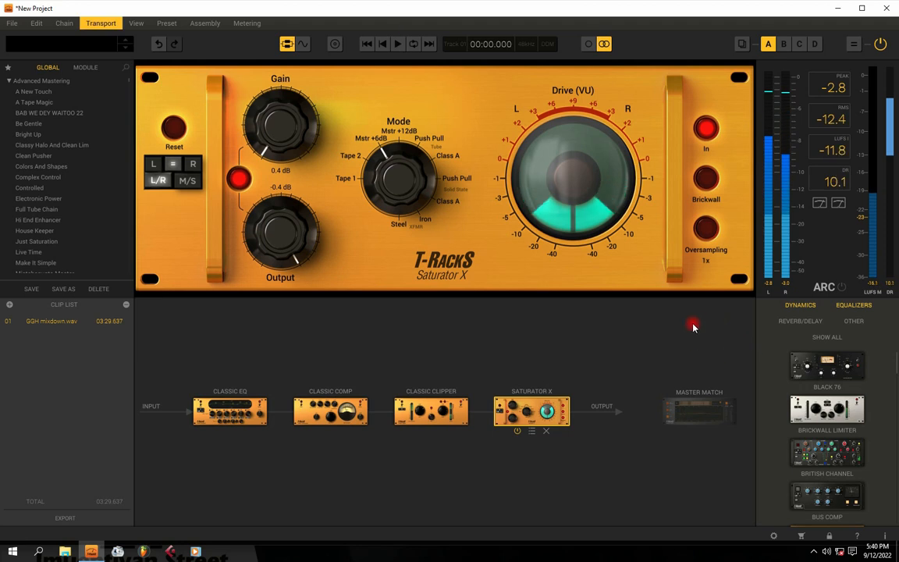
Step: Add a Brickwall Limiter after Saturator X at the end of the chain and display its controls
scroll(841, 359, down, 1)
drag(837, 384, 627, 394)
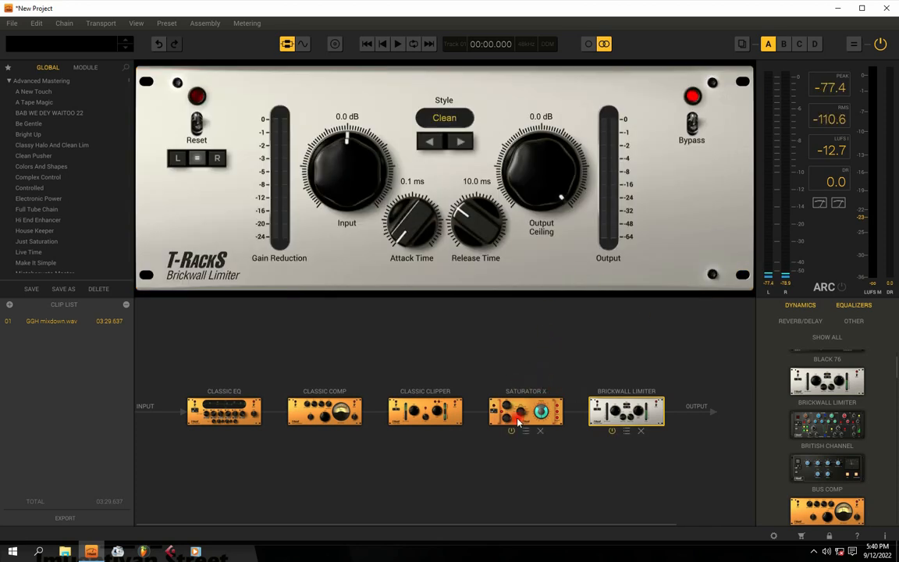
click(517, 422)
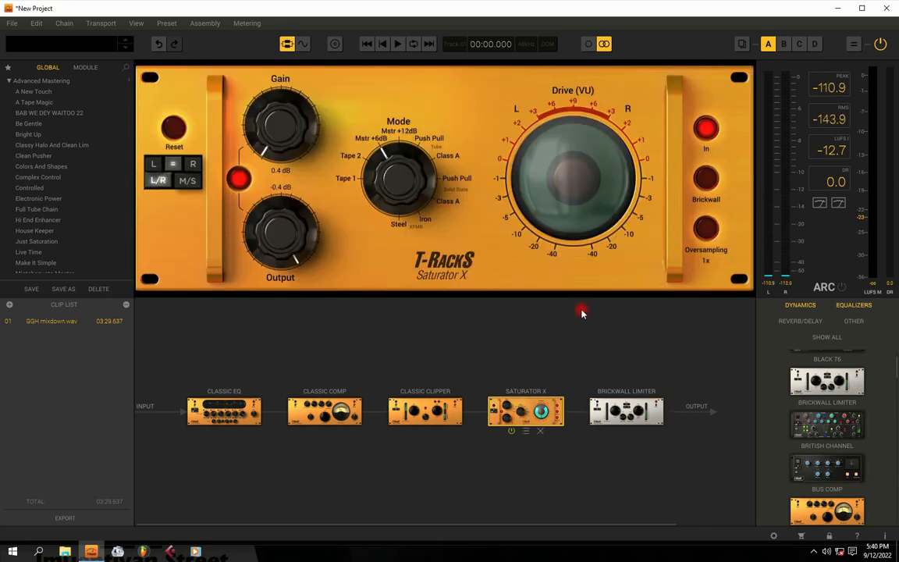
click(625, 418)
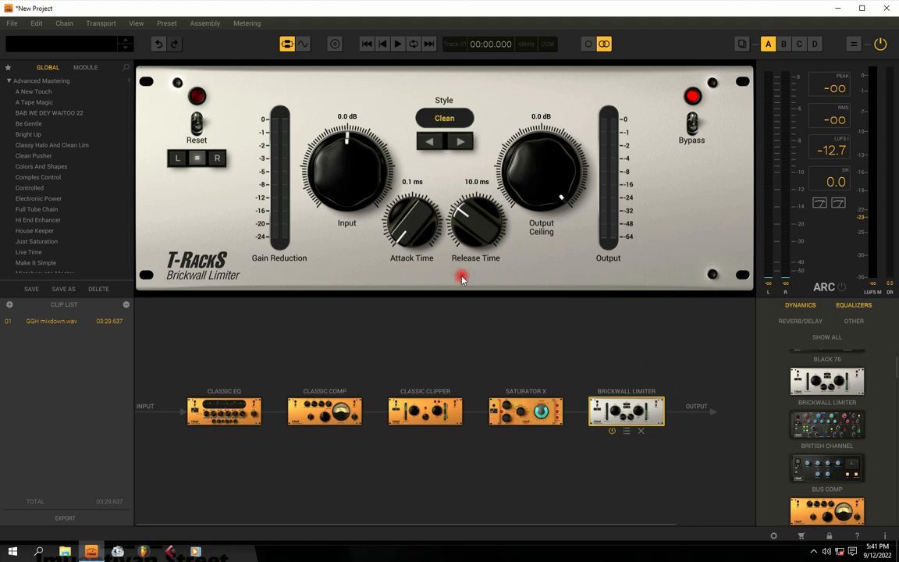
Step: Set the Brickwall Limiter's attack to 1.2 ms, release to 3.1 ms and output ceiling to -0.7 dB
drag(417, 231, 407, 163)
drag(459, 207, 465, 221)
click(428, 190)
key(space)
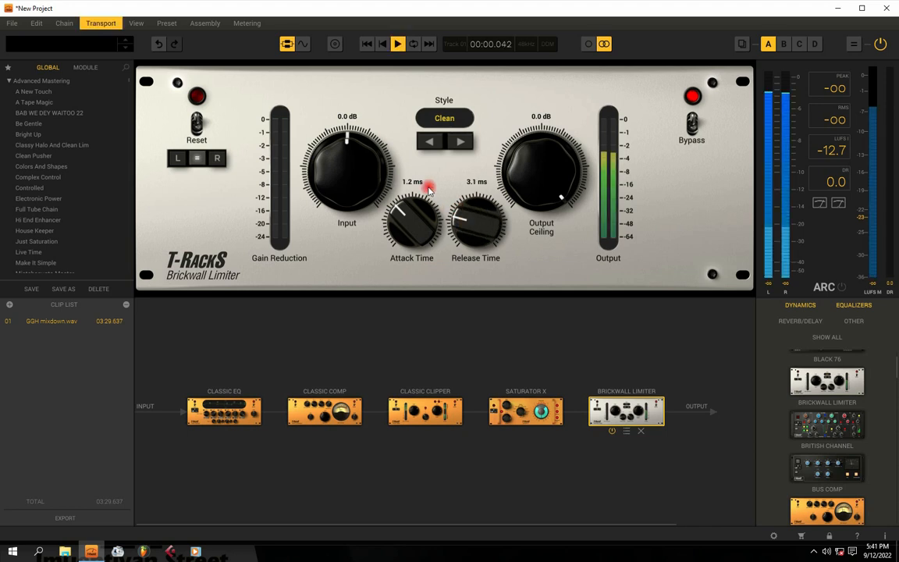
drag(546, 173, 549, 184)
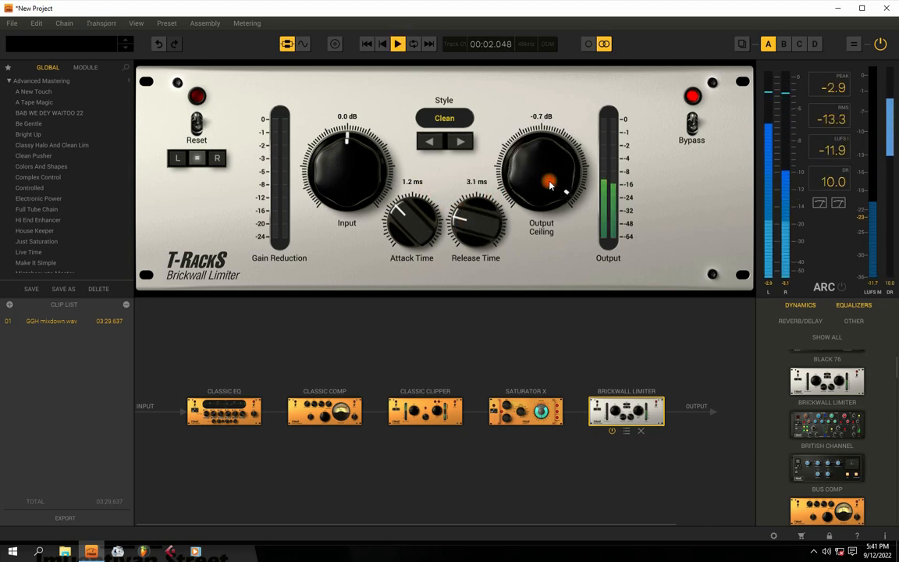
Step: Audition the Brickwall Limiter's Advanced 1 style and switch the style to Advanced 2
click(461, 141)
key(space)
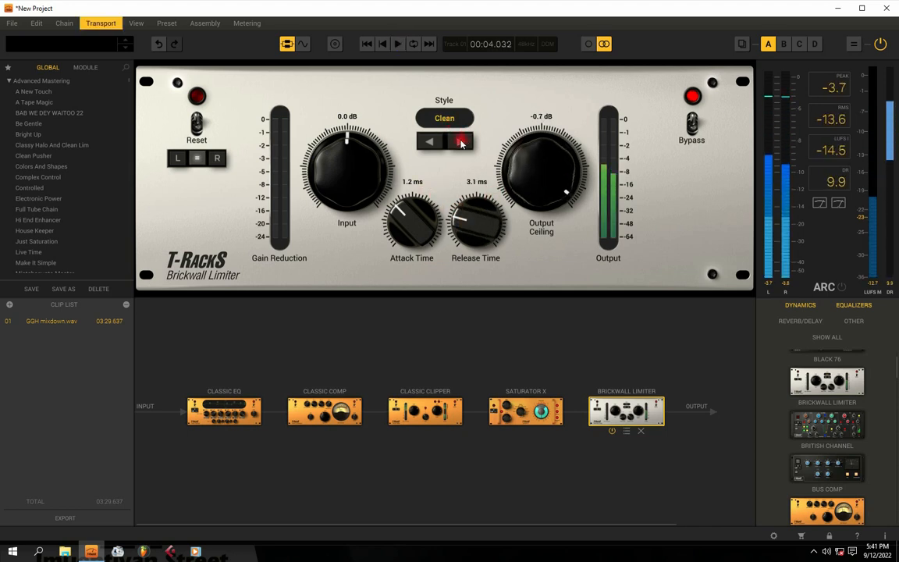
click(461, 143)
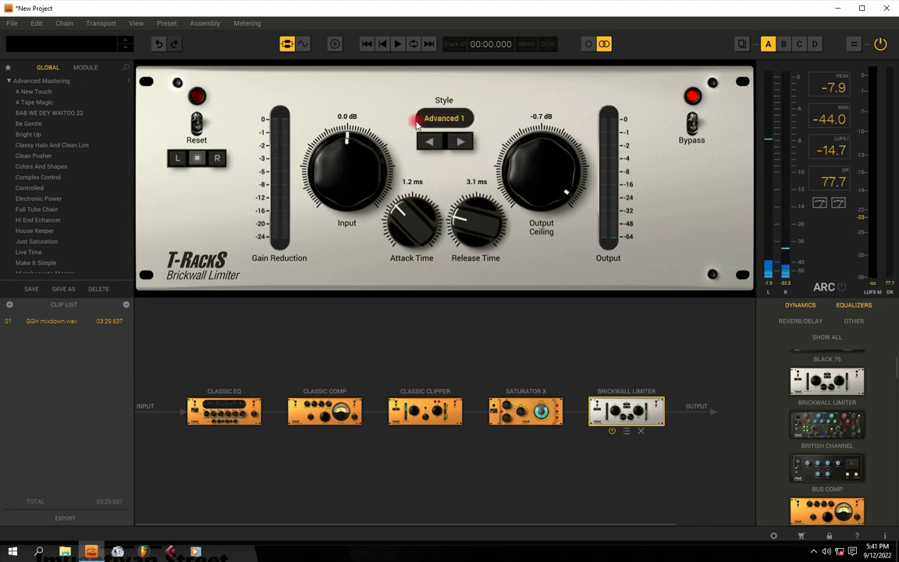
key(space)
key(space)
click(461, 143)
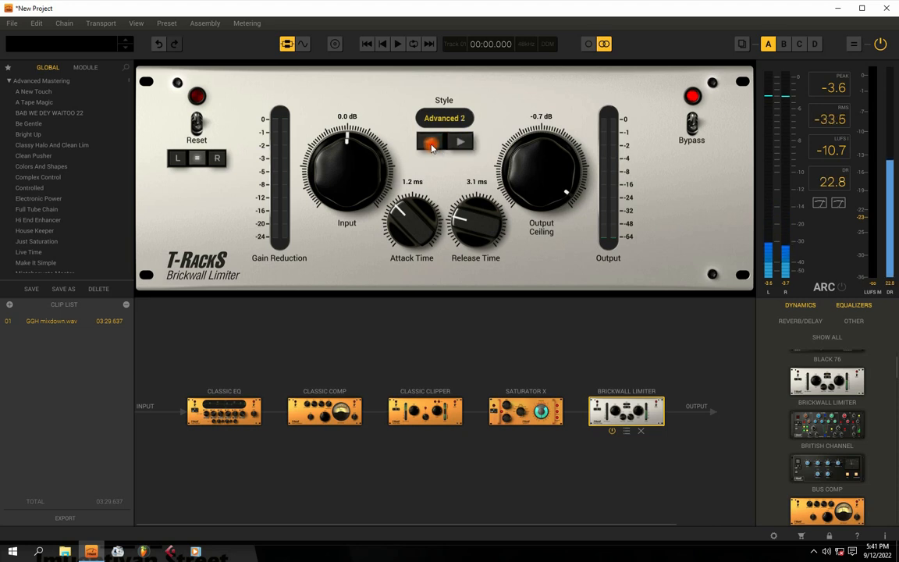
Step: Compare the limiter's Advanced 2 style with Clean during playback, return to Advanced 2 and replay the opening
key(space)
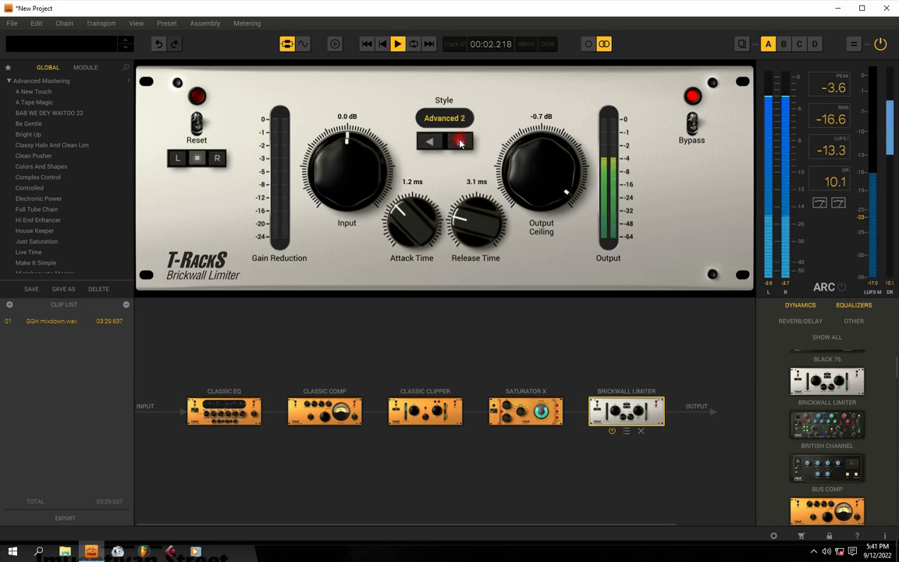
click(430, 142)
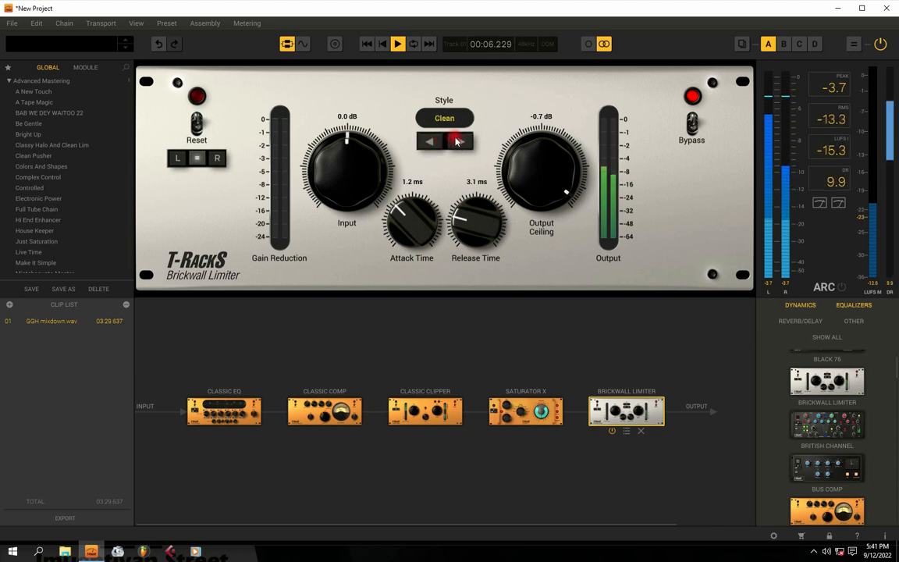
click(460, 143)
click(461, 143)
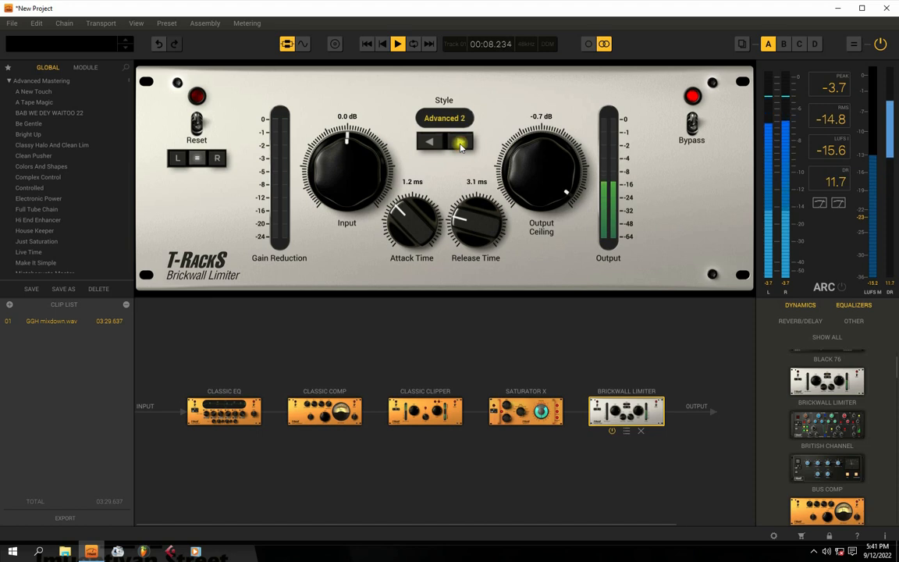
key(space)
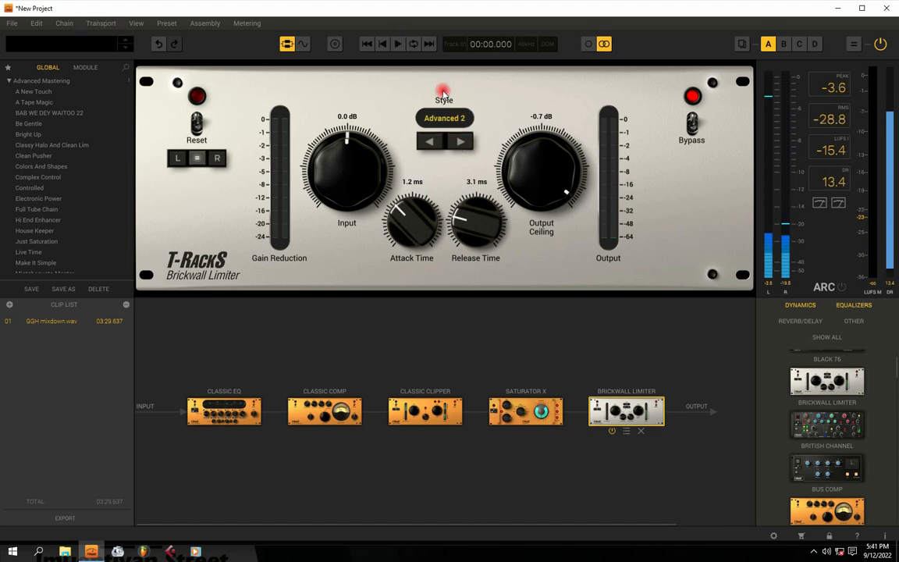
key(space)
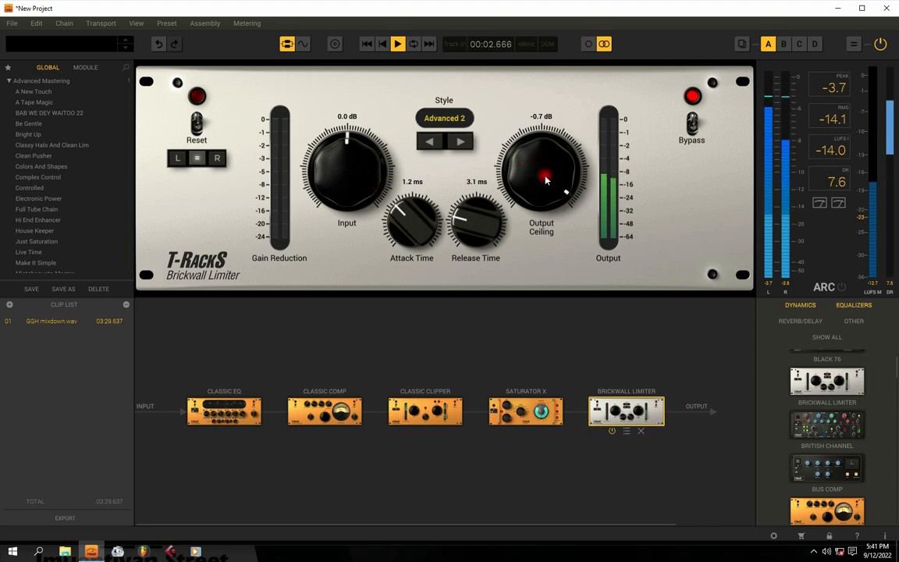
key(space)
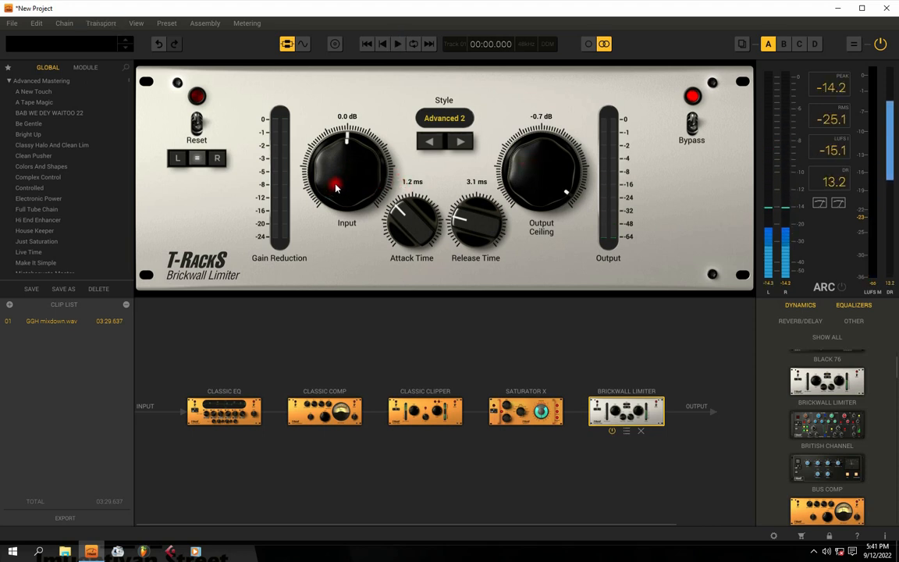
Step: Set the Brickwall Limiter's input to 5.9 dB, output ceiling to 0.0 dB and release to 3.5 ms during playback
drag(341, 195, 337, 191)
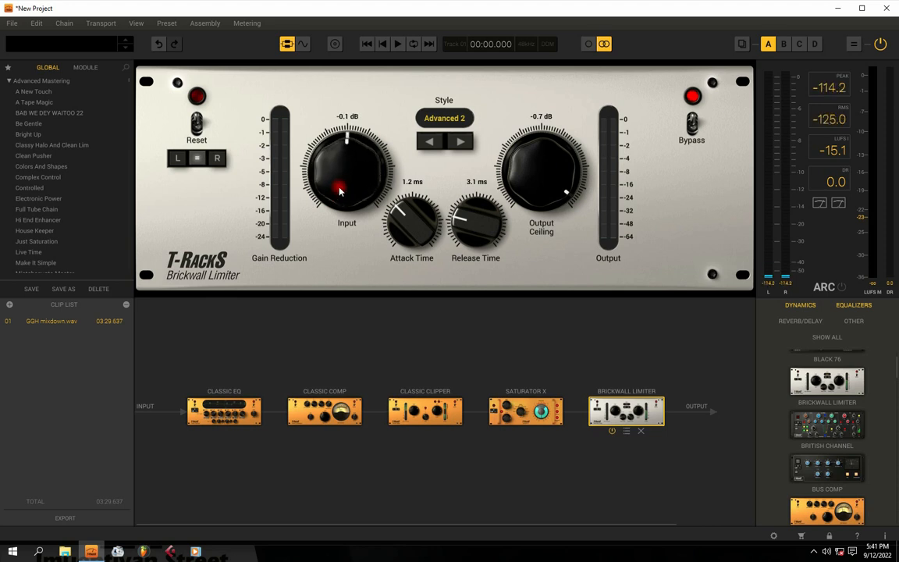
key(space)
mouse_move(348, 185)
mouse_down()
mouse_move(341, 158)
mouse_move(349, 182)
mouse_up()
click(346, 173)
drag(524, 174, 540, 163)
drag(474, 225, 474, 225)
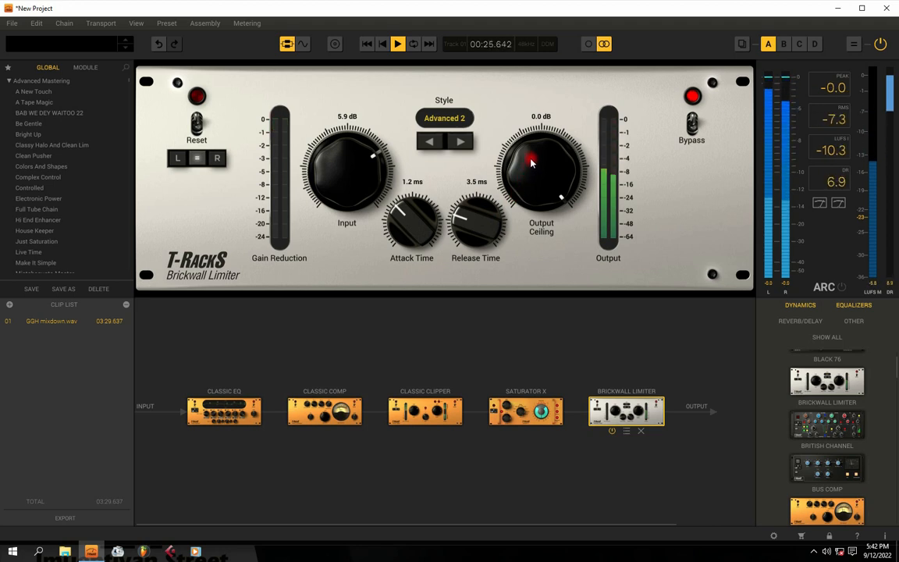
Step: Set the Brickwall Limiter's attack to 7.1 ms, release to 0.6 ms and input to 5.5 dB during playback, and stop the track
drag(399, 221, 407, 139)
drag(478, 219, 469, 235)
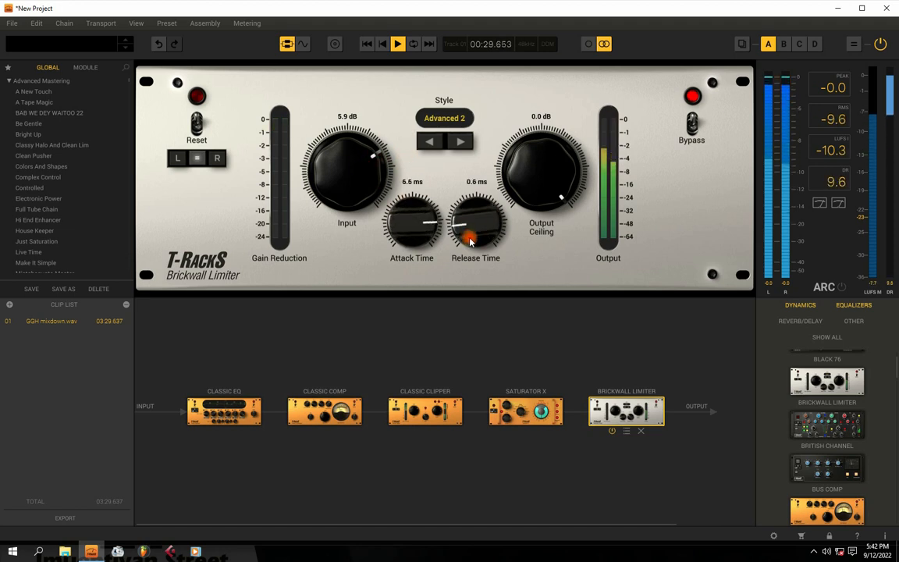
drag(423, 217, 422, 211)
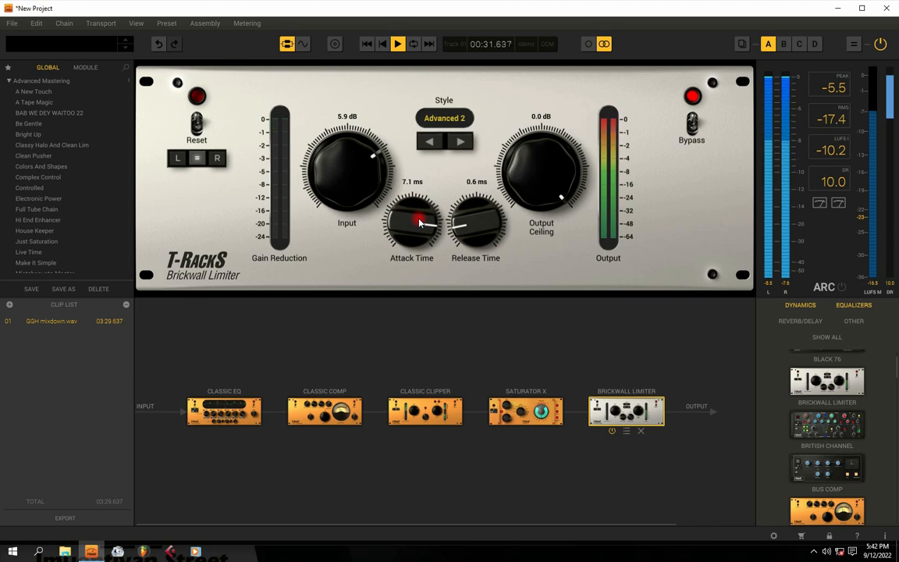
drag(324, 180, 331, 181)
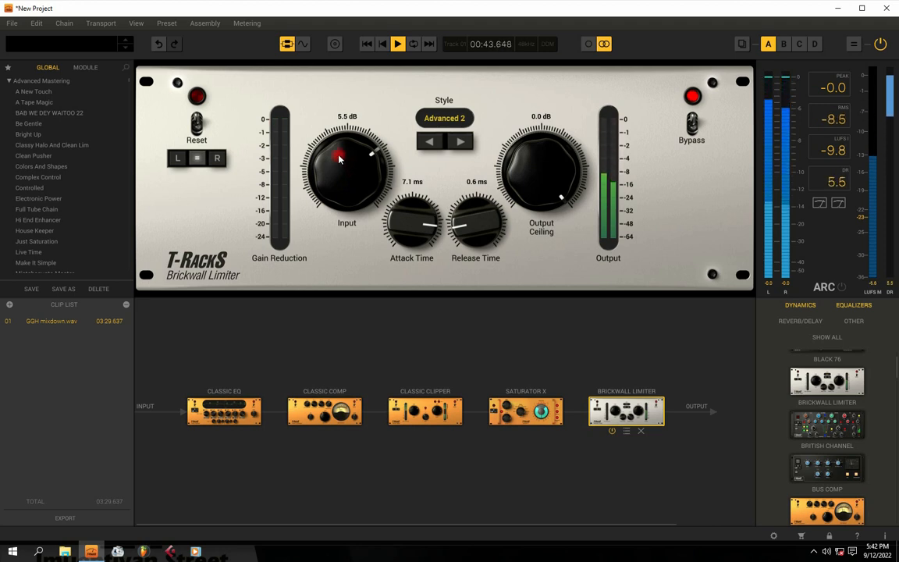
key(space)
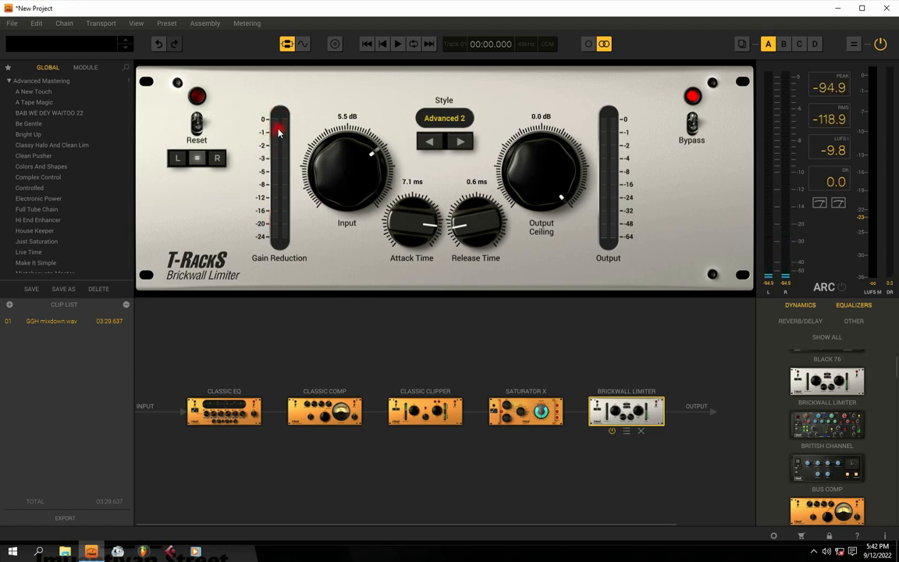
Step: Replay the track's opening several times to judge the current Brickwall Limiter settings
key(space)
key(space)
key(space)
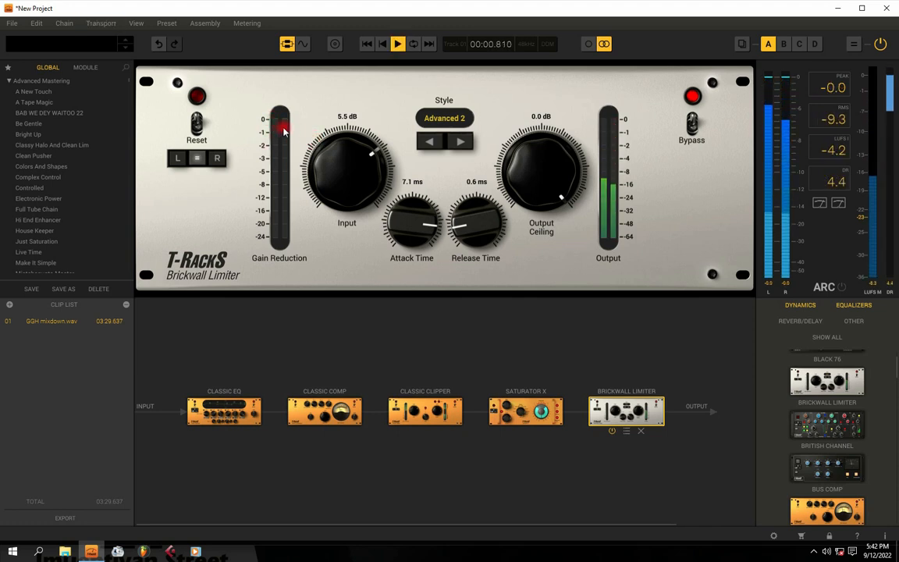
key(space)
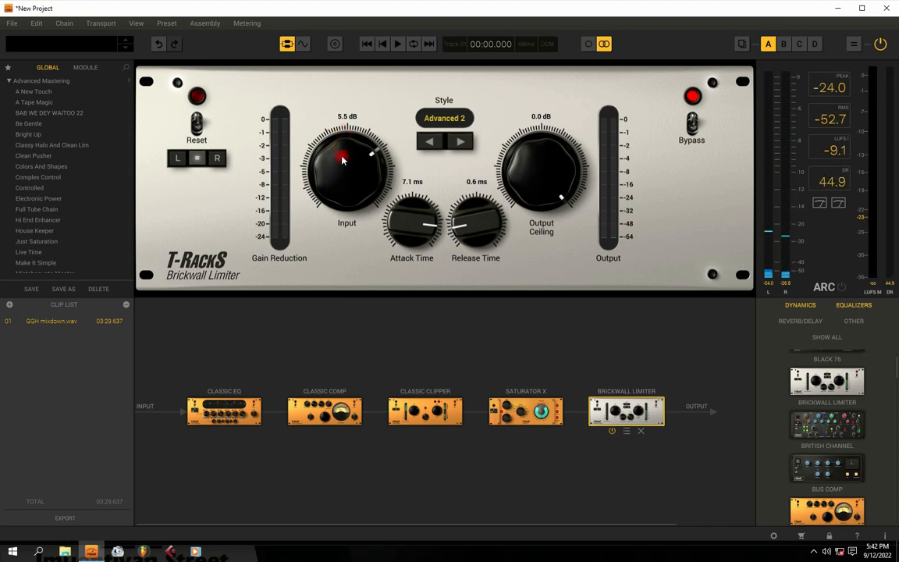
key(space)
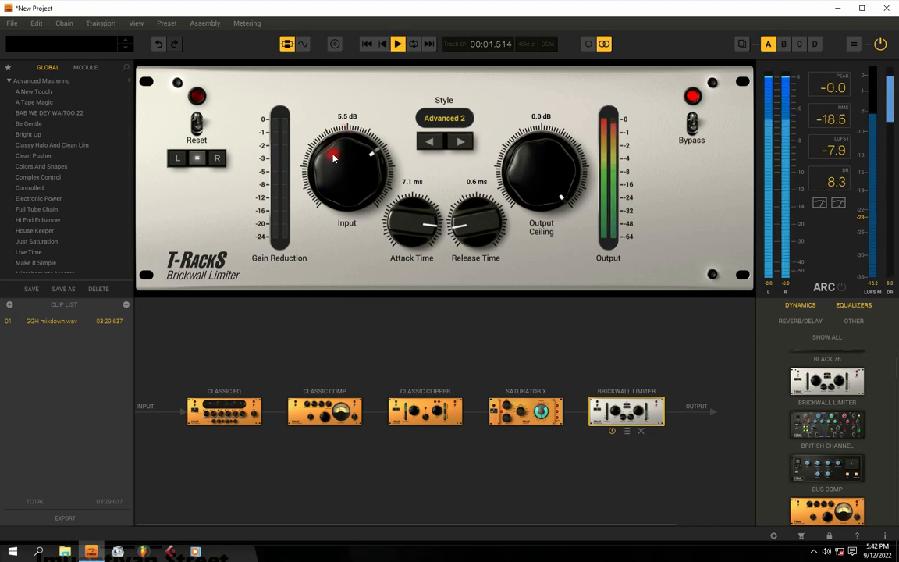
key(space)
key(space)
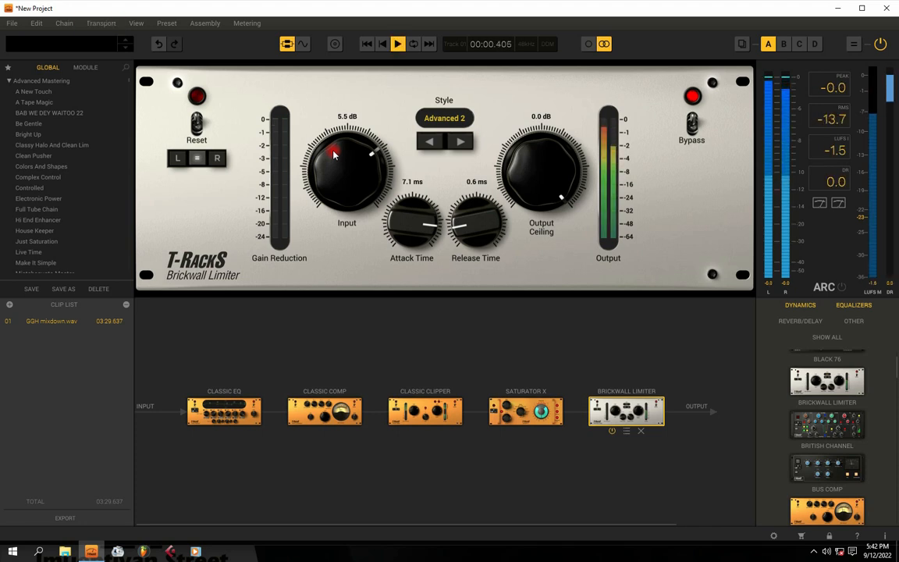
key(space)
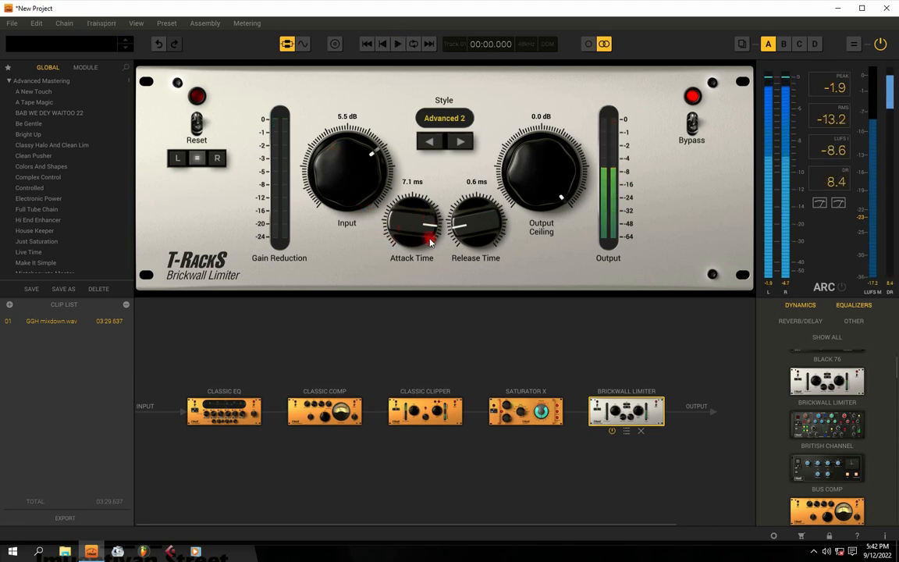
Step: Set the Brickwall Limiter's attack time to 8.3 ms and release time to 0.2 ms
drag(405, 227, 397, 144)
drag(481, 223, 486, 317)
drag(426, 240, 469, 218)
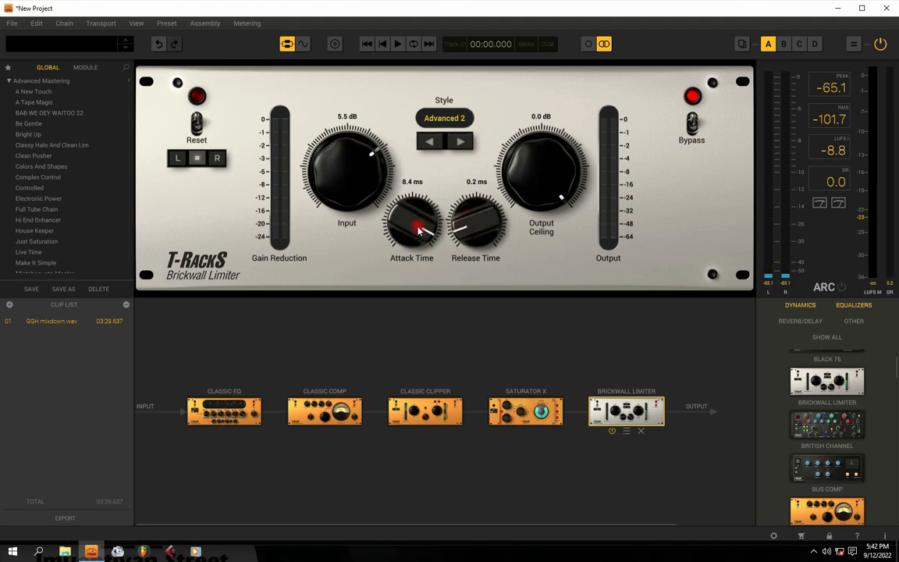
mouse_move(415, 232)
mouse_down()
mouse_move(413, 242)
mouse_move(415, 235)
mouse_up()
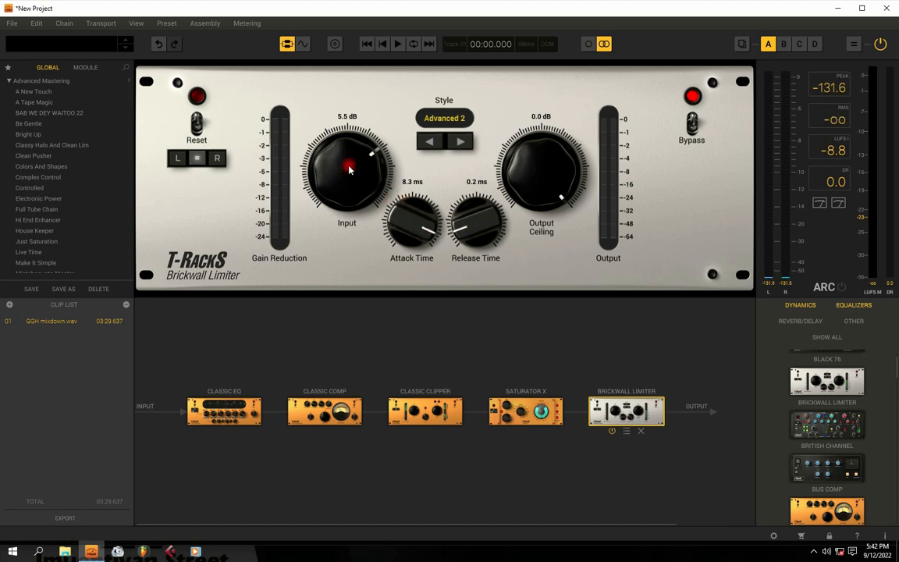
Step: Play the track from the start and adjust the Brickwall Limiter's input by ear to 6.0 dB
drag(350, 170, 355, 160)
key(space)
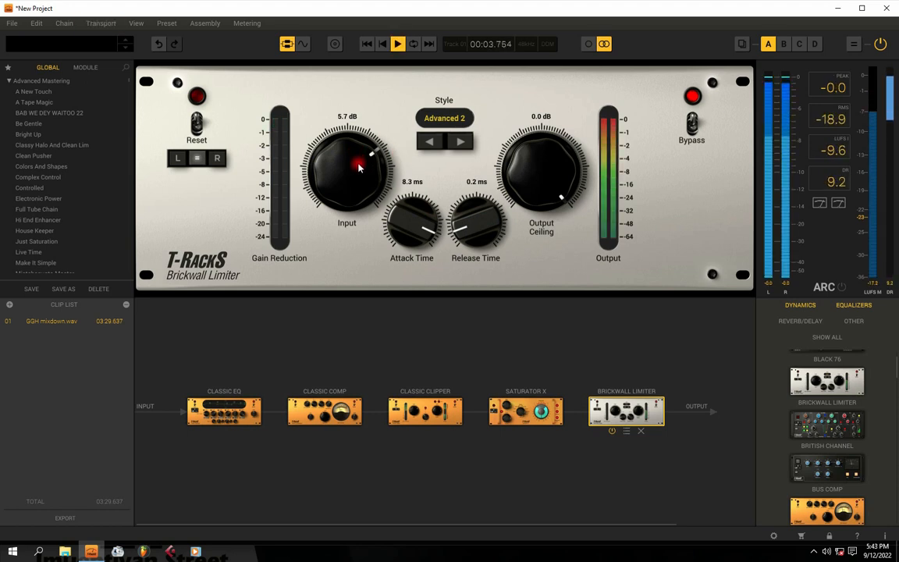
drag(358, 167, 360, 177)
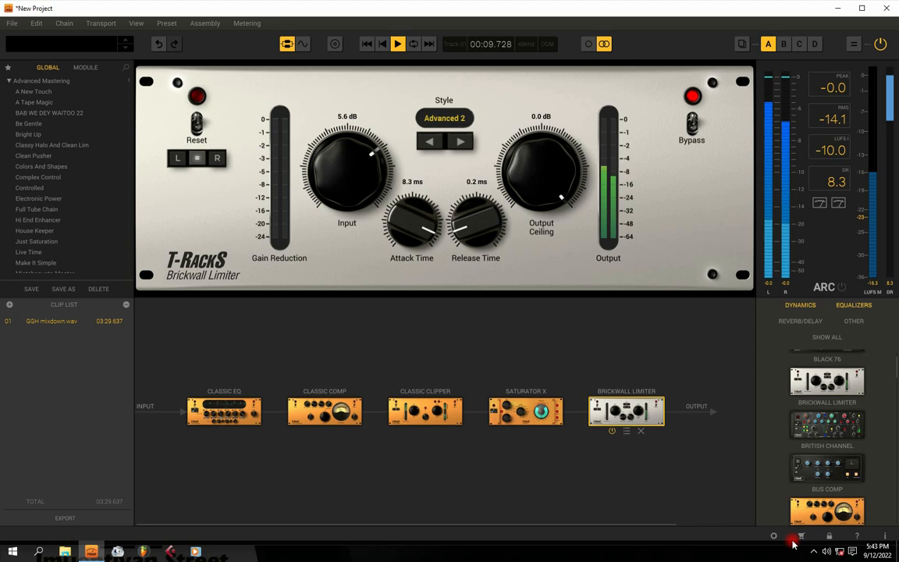
click(814, 552)
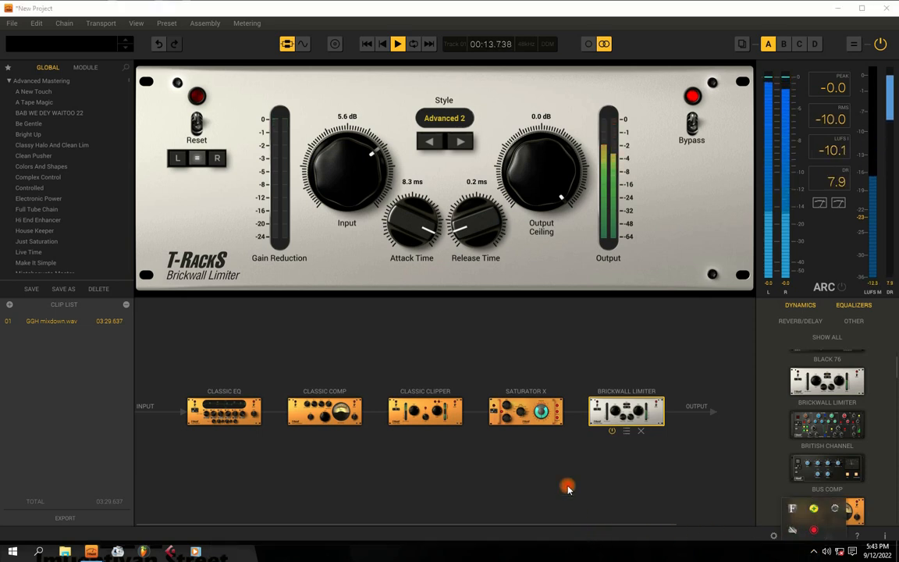
drag(360, 185, 355, 176)
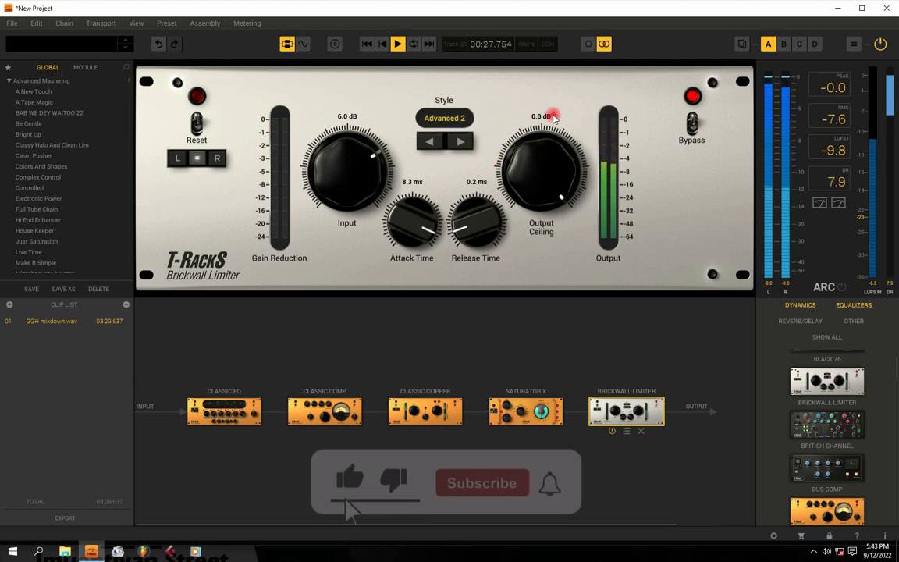
Step: Compare the track with the Brickwall Limiter bypassed and active during playback, leaving it active, and stop the track
click(692, 127)
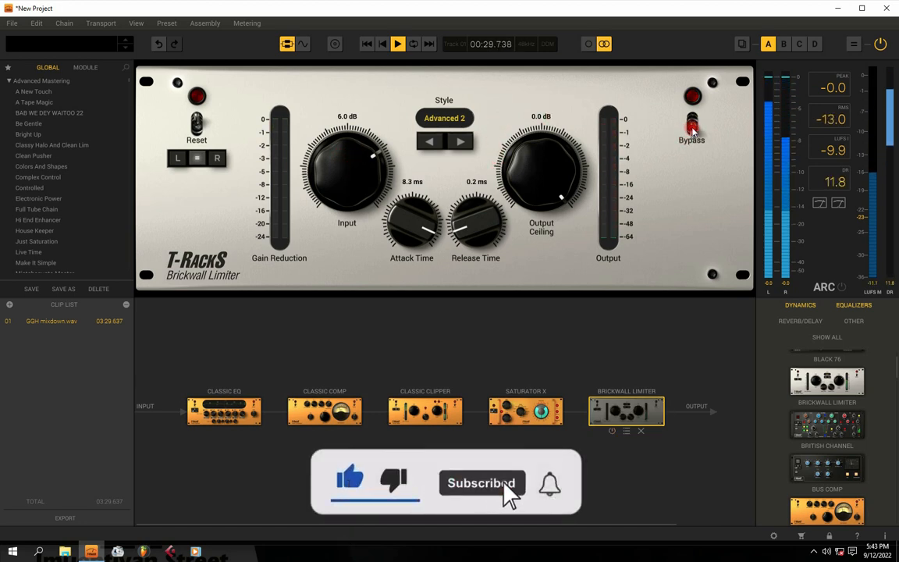
click(692, 126)
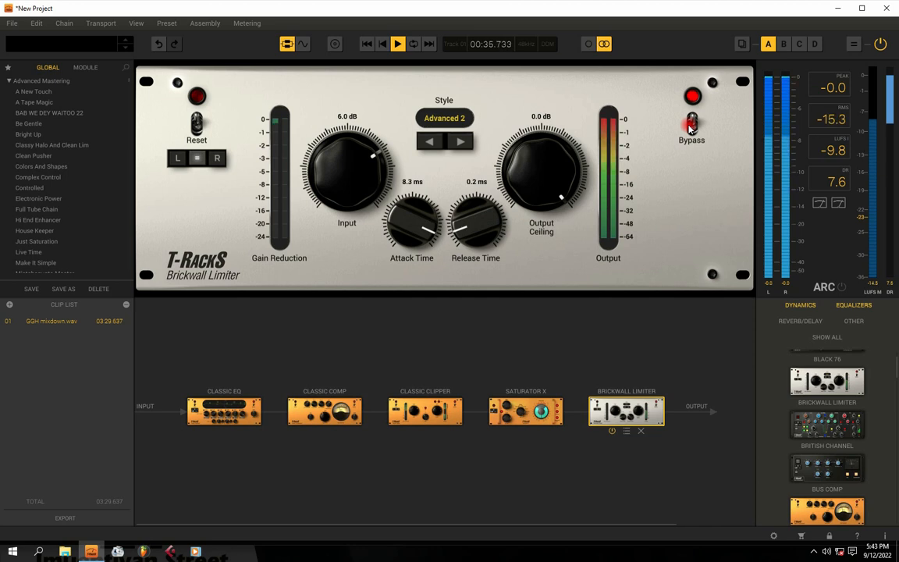
click(692, 127)
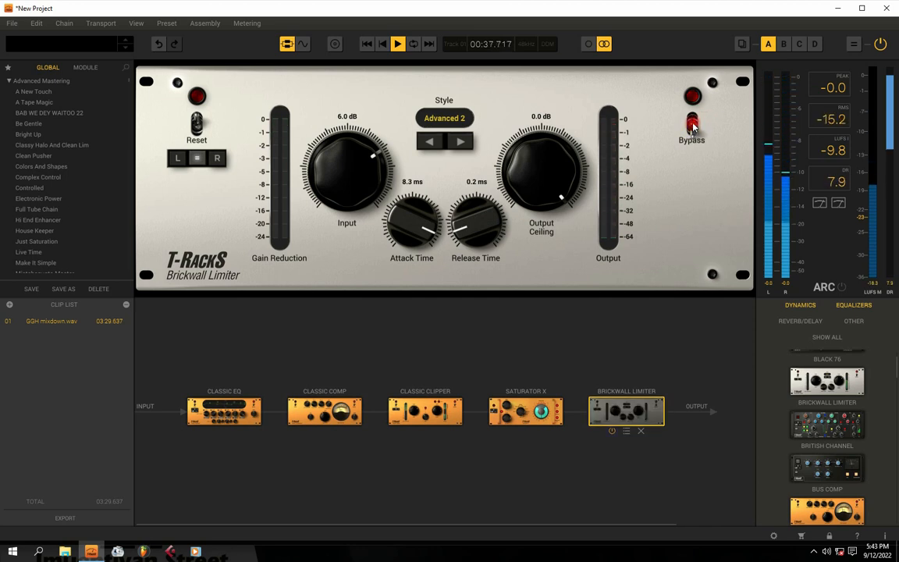
click(693, 125)
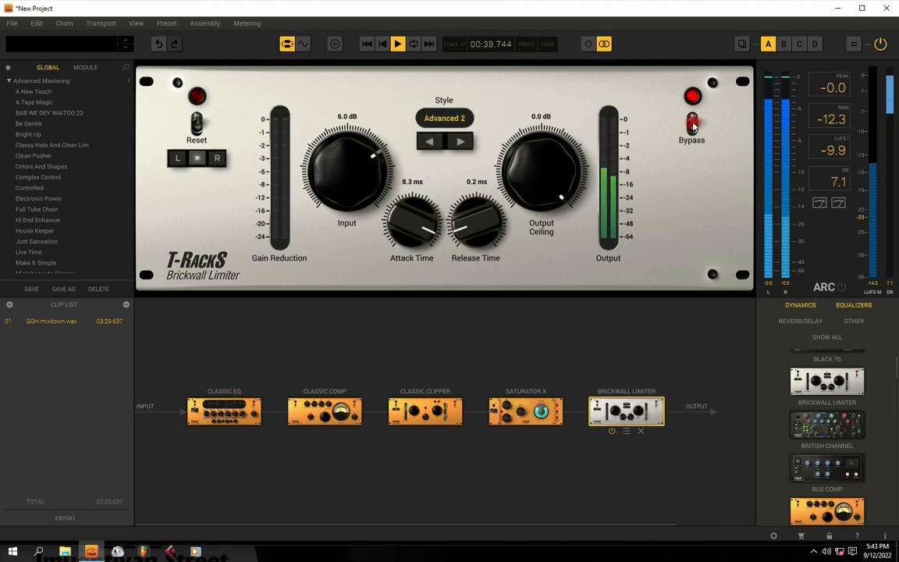
key(space)
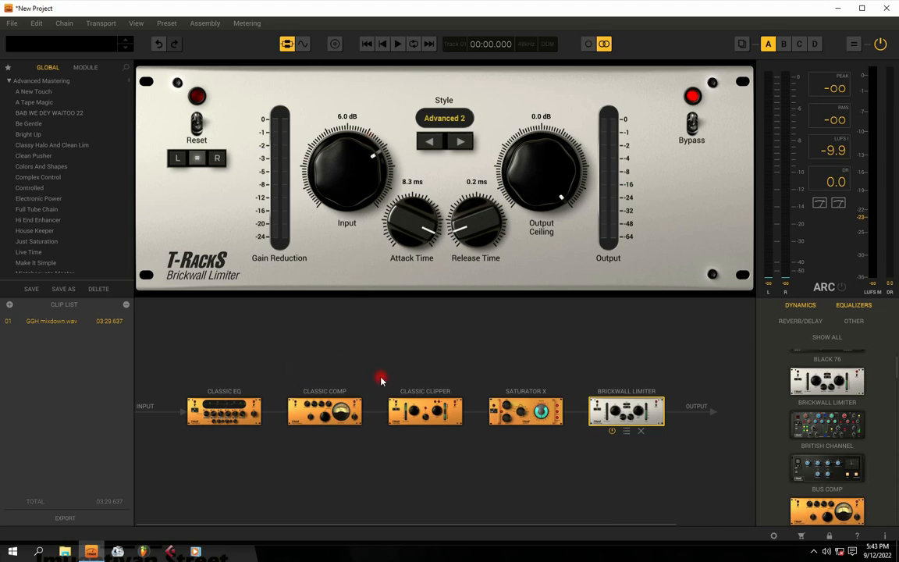
Step: In the Classic EQ, set the low cut to 54 Hz and the high cut to 18.12 kHz
click(208, 508)
click(221, 409)
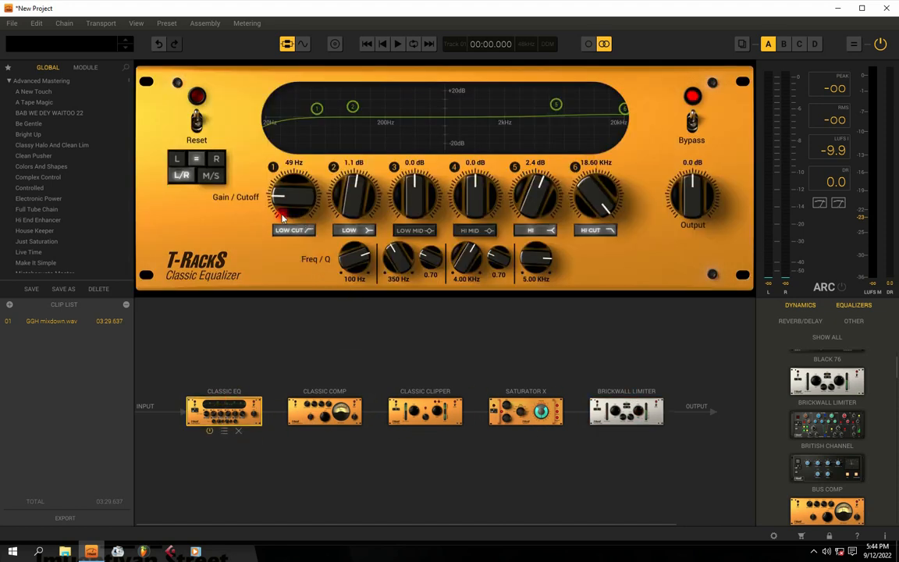
drag(291, 201, 292, 199)
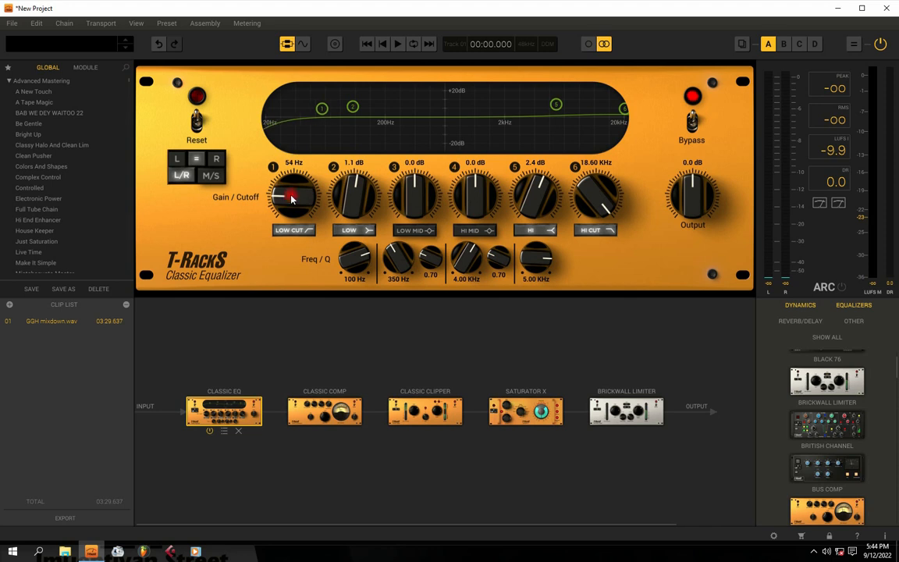
drag(594, 199, 595, 199)
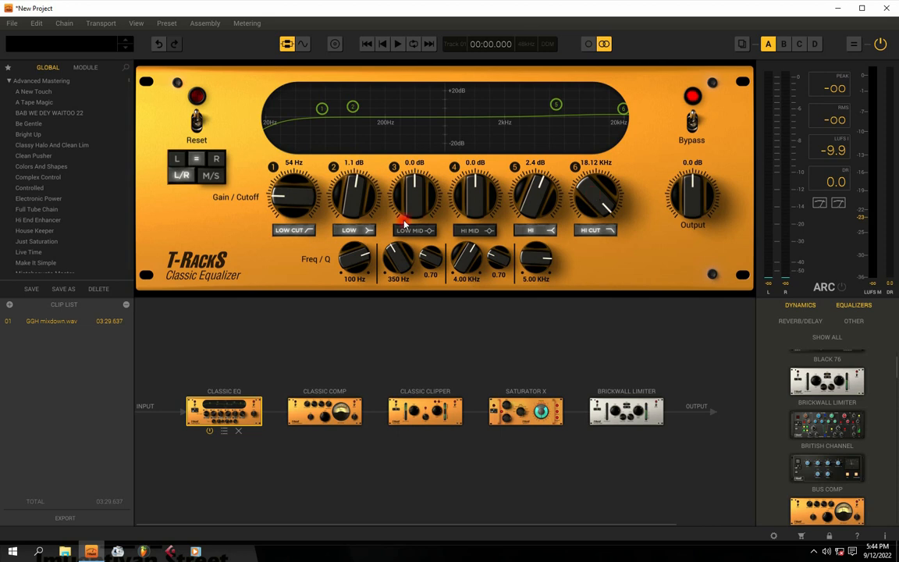
Step: Review the settings of the Classic Comp and Classic Clipper modules in the chain
click(322, 418)
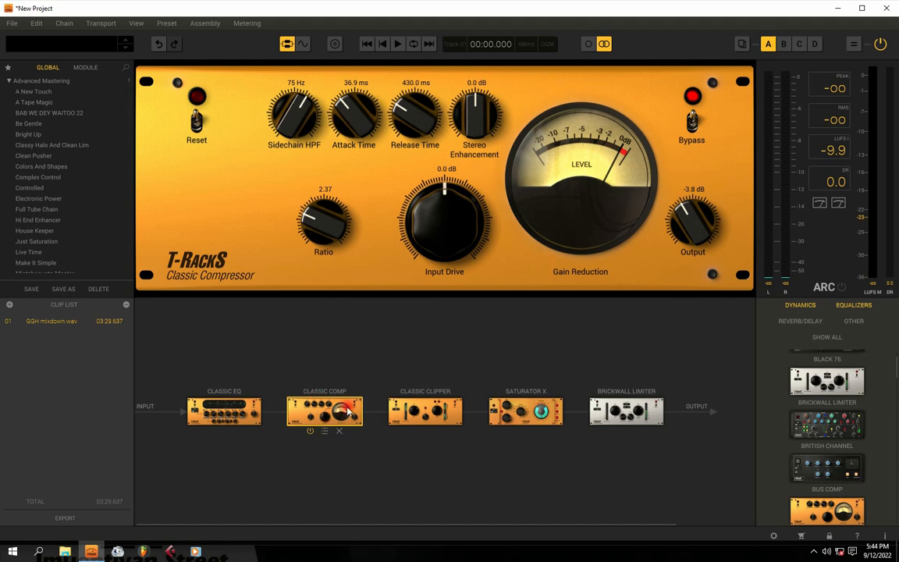
click(389, 404)
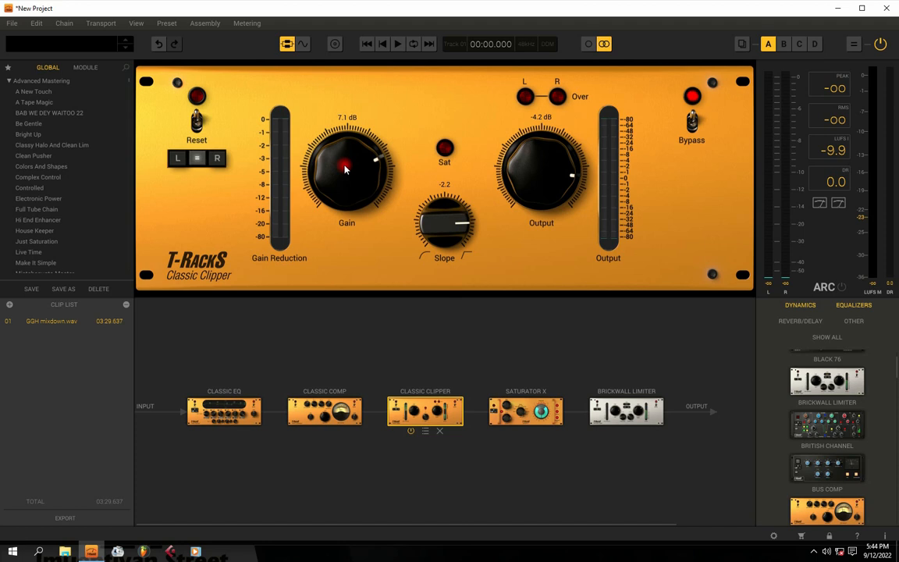
click(355, 416)
click(421, 417)
click(351, 416)
click(425, 421)
Step: Compare the track's opening with Saturator X switched off and on, leaving it on, and stop playback
click(547, 412)
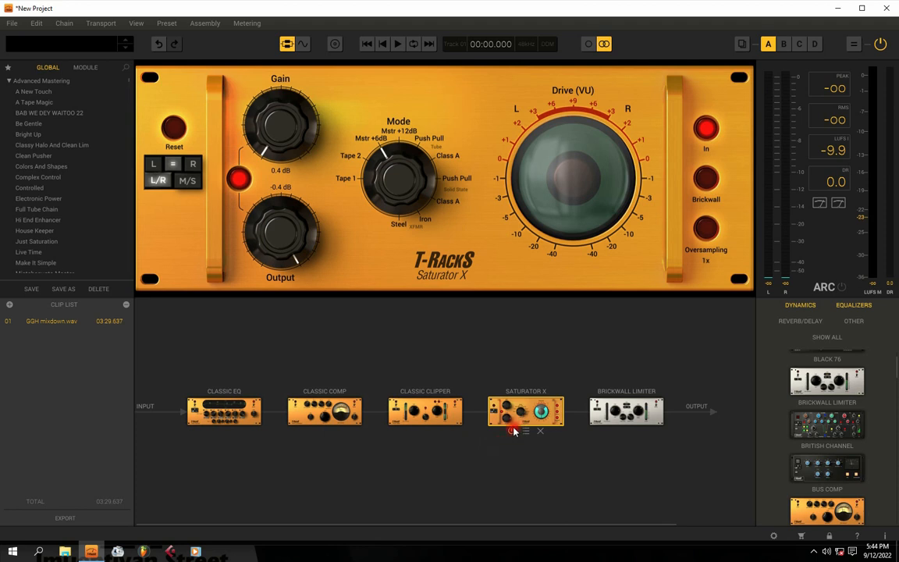
key(space)
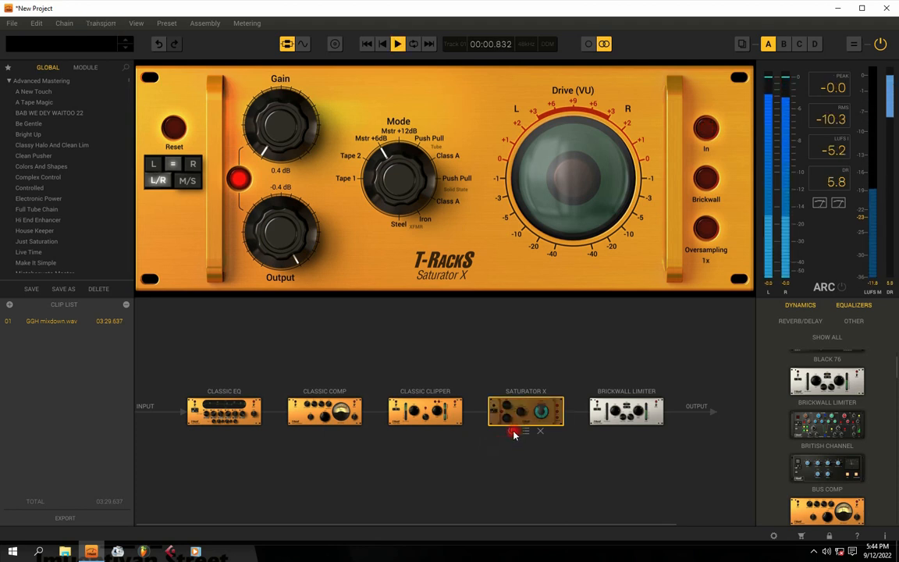
click(512, 432)
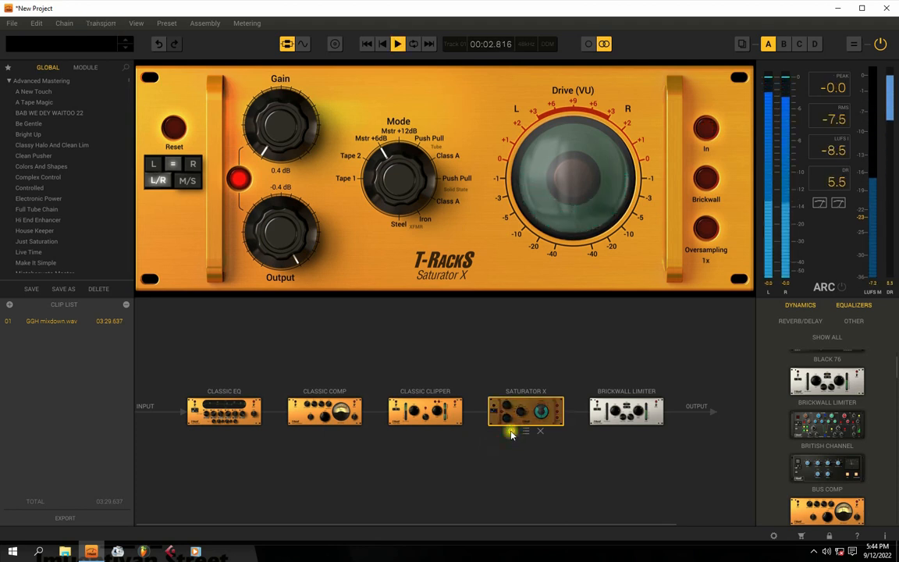
key(space)
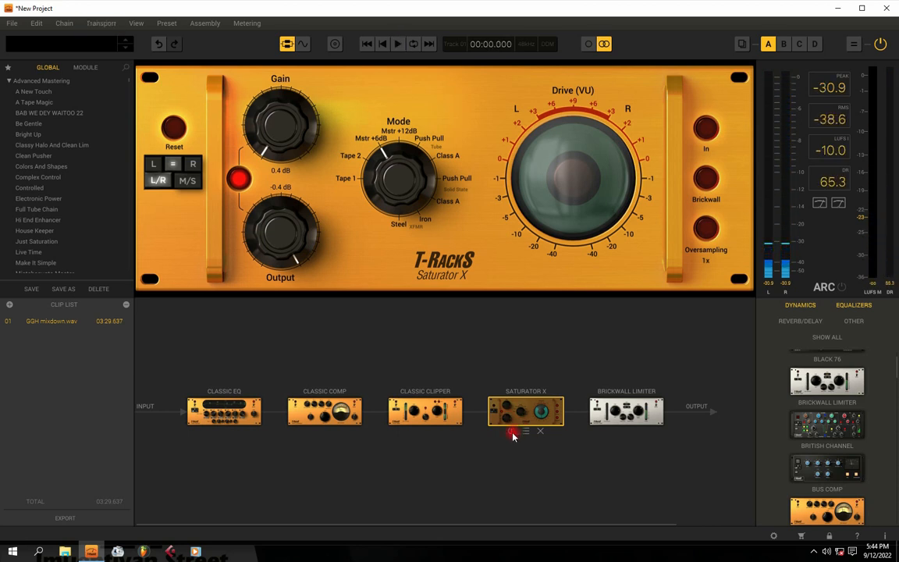
key(space)
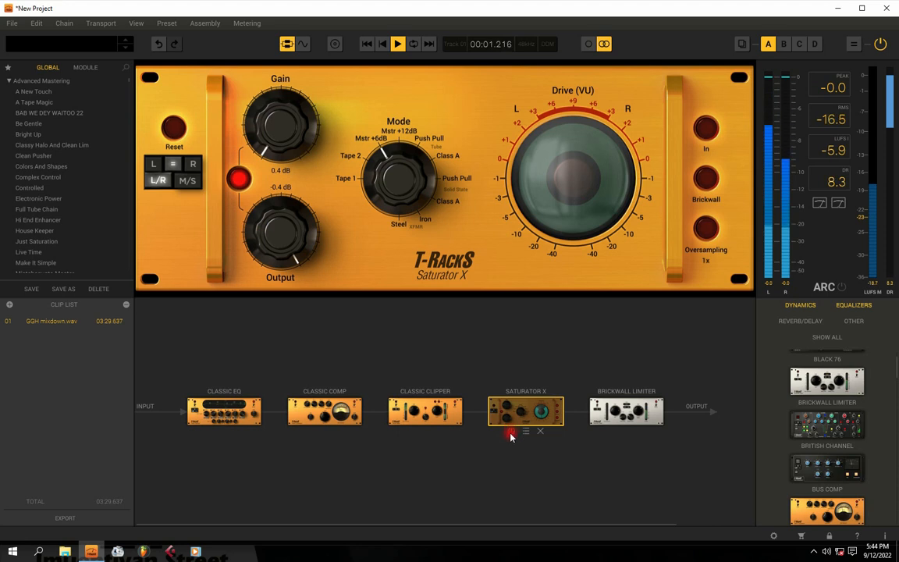
click(512, 432)
click(512, 432)
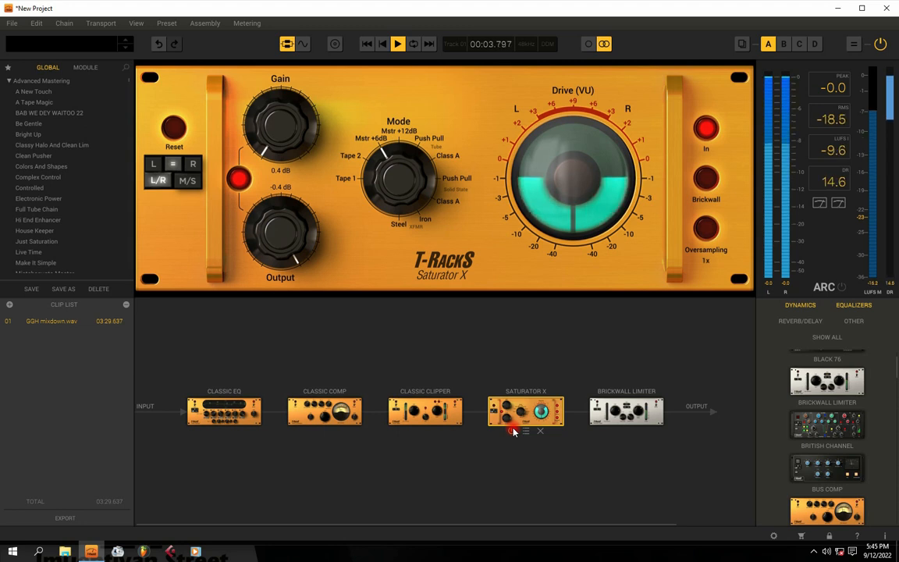
key(space)
Step: Set the Brickwall Limiter's input to 5.4 dB and, during playback, its attack time to 10.0 ms
click(621, 413)
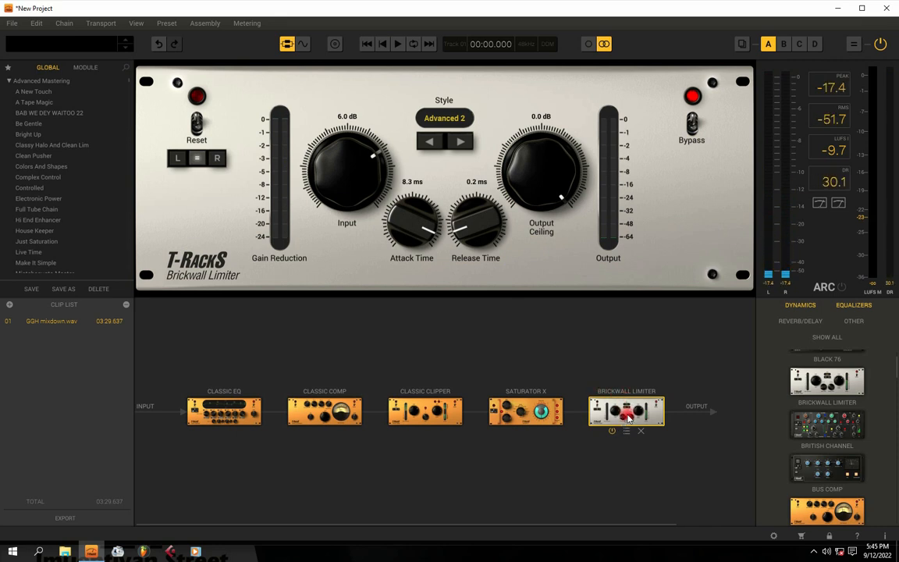
drag(360, 172, 360, 175)
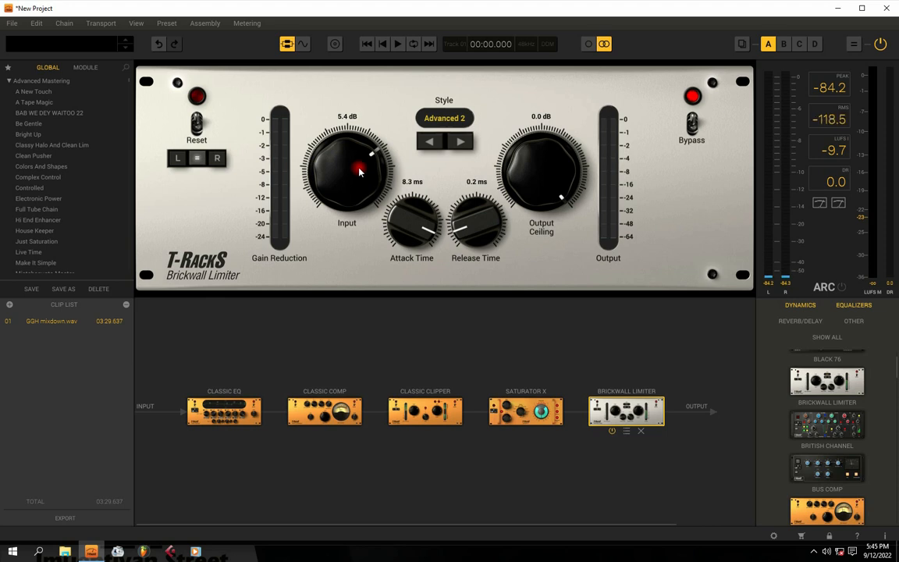
key(space)
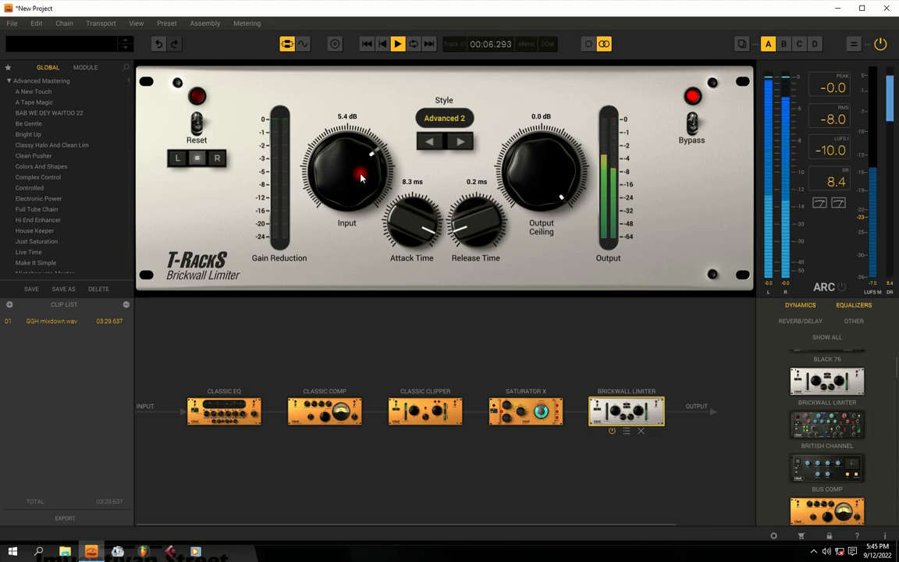
drag(417, 231, 421, 199)
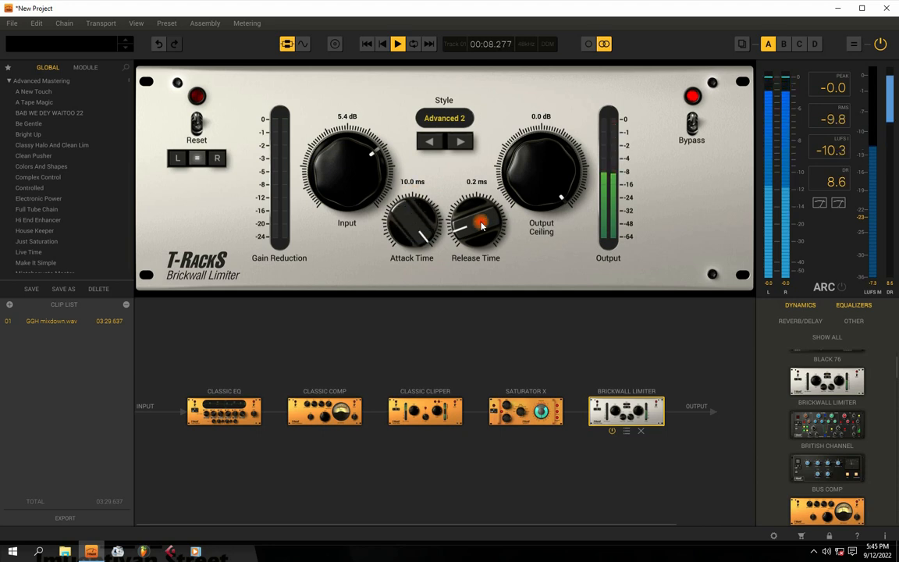
Step: Set the Brickwall Limiter's release time to 0.2 ms and its attack time to 9.7 ms during playback
drag(480, 220, 478, 275)
mouse_move(418, 226)
mouse_down()
mouse_move(423, 235)
mouse_move(466, 222)
mouse_move(411, 235)
mouse_up()
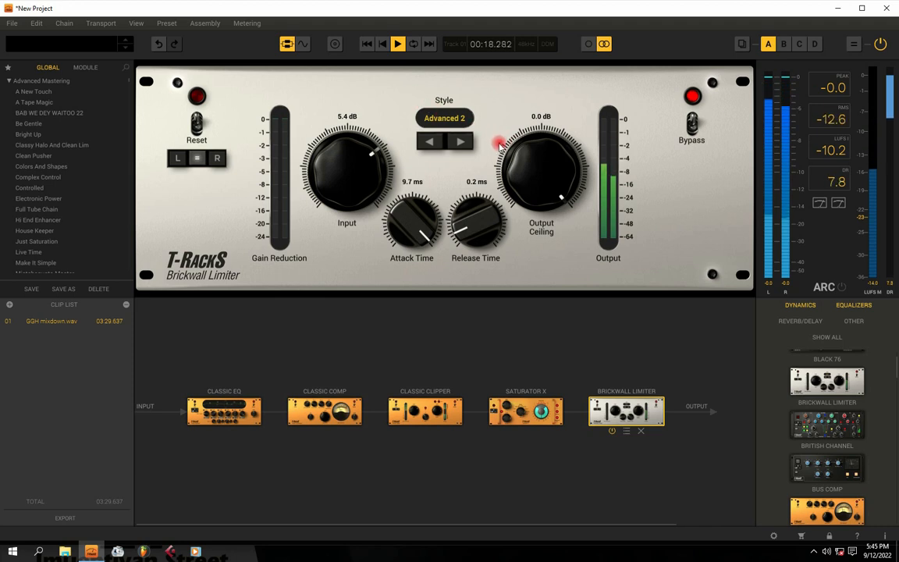
Step: Compare the playing track with the Brickwall Limiter bypassed and active, leaving it active, and stop playback
click(692, 127)
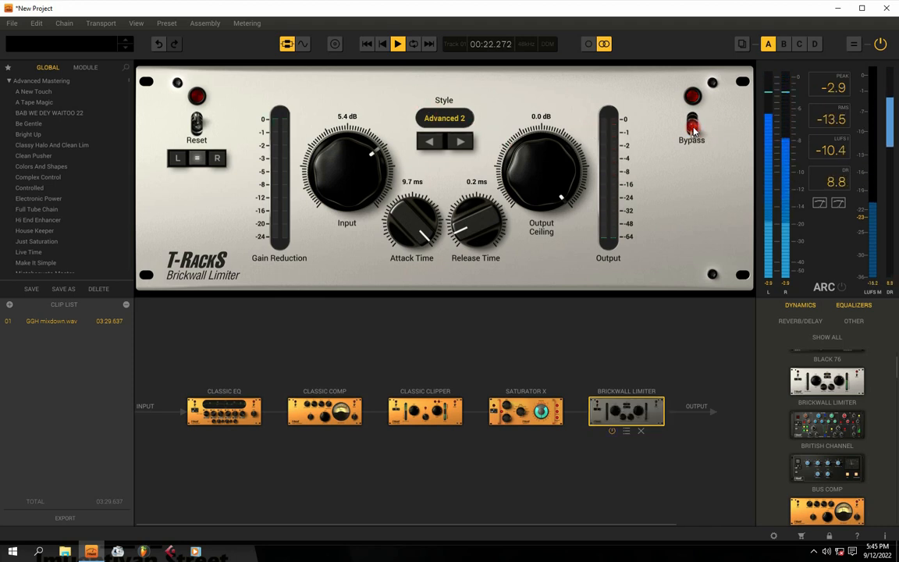
click(692, 127)
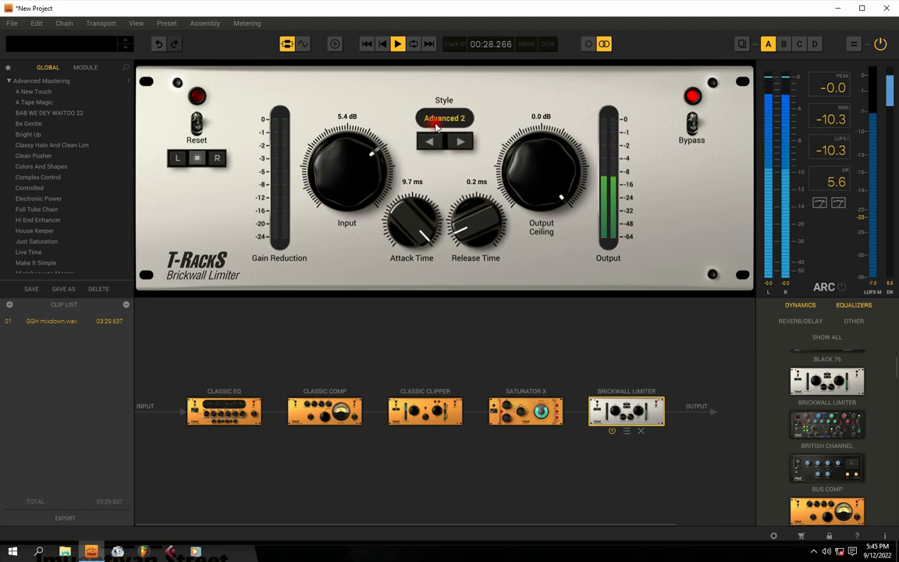
click(813, 552)
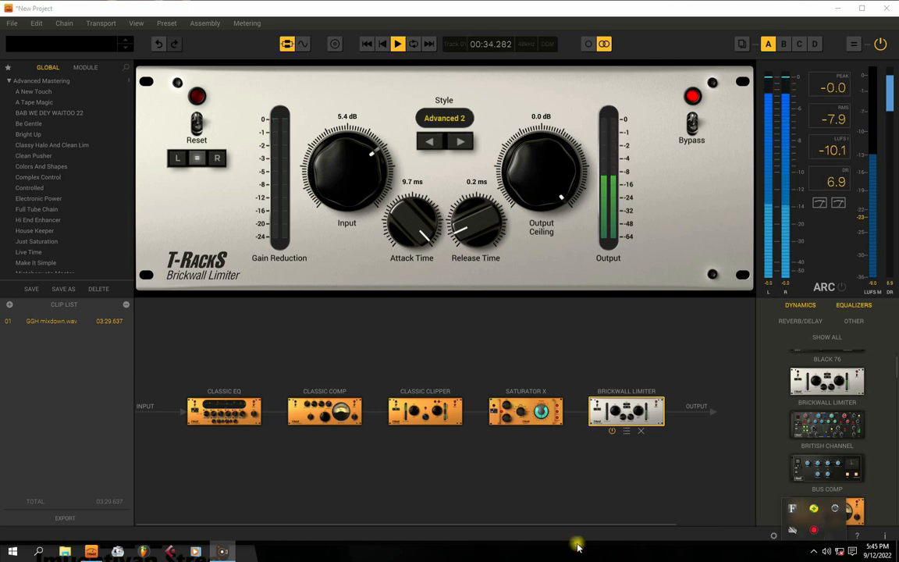
click(629, 325)
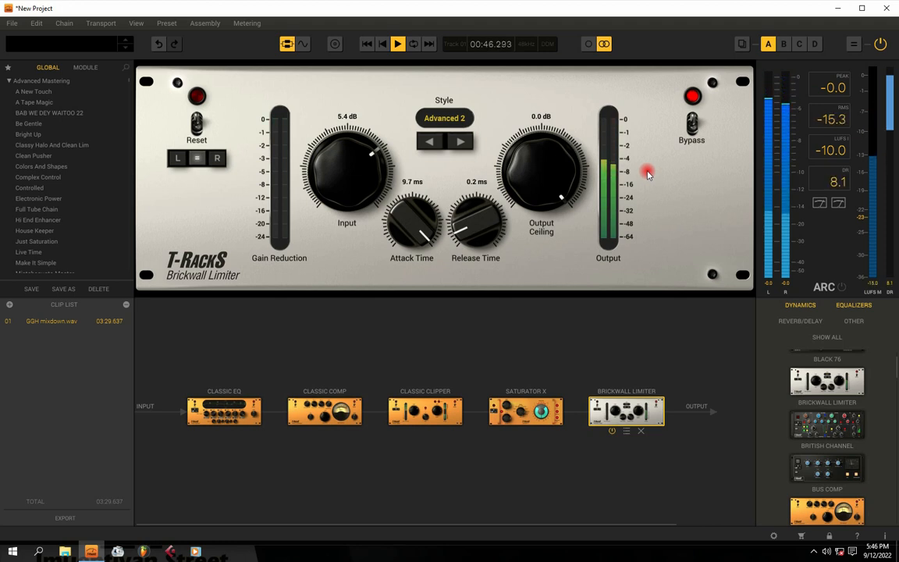
key(space)
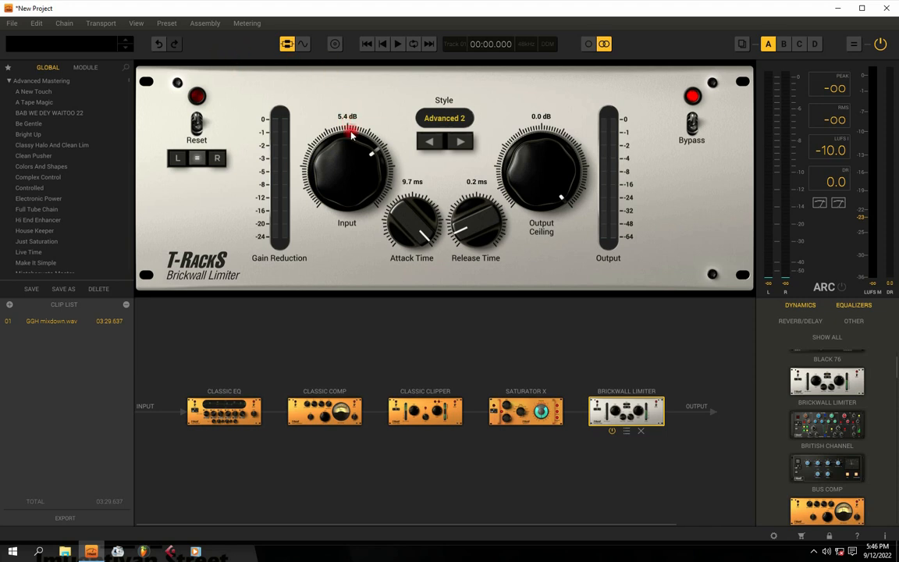
Step: Export the current file as WAV at 48000 Hz and 16 bit with dithering off
click(11, 24)
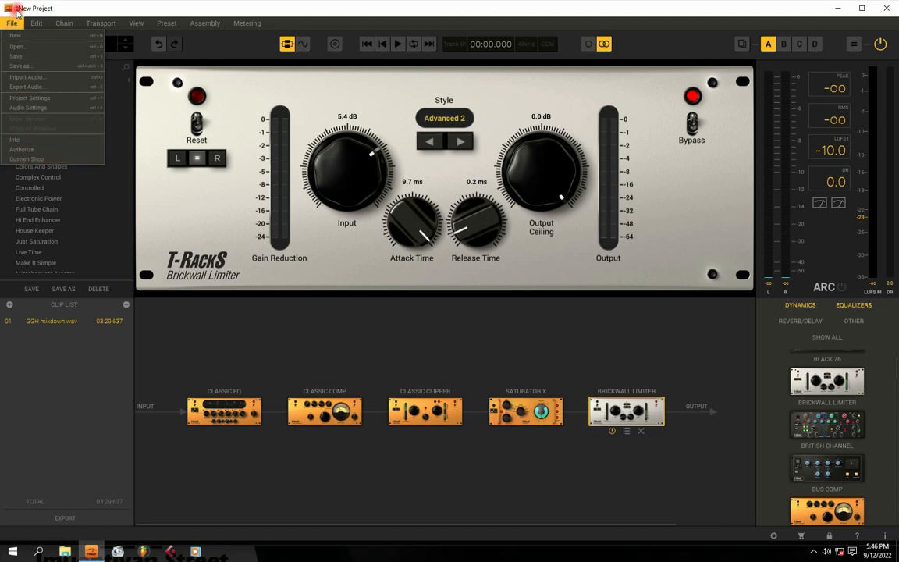
click(72, 325)
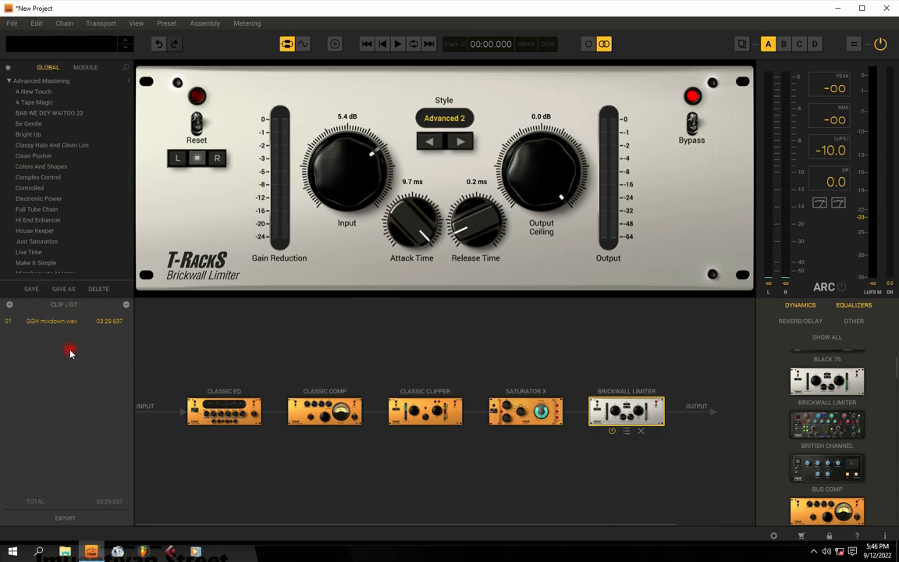
click(62, 519)
click(403, 278)
click(404, 279)
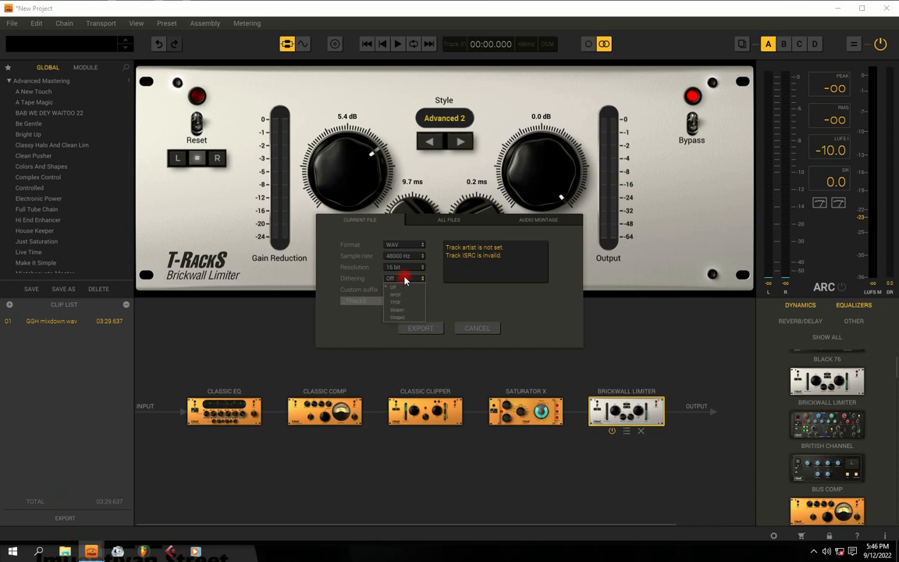
click(422, 329)
Step: Save the exported audio as GGH mixdown in the awiloo folder
click(274, 180)
click(349, 411)
drag(349, 411, 312, 409)
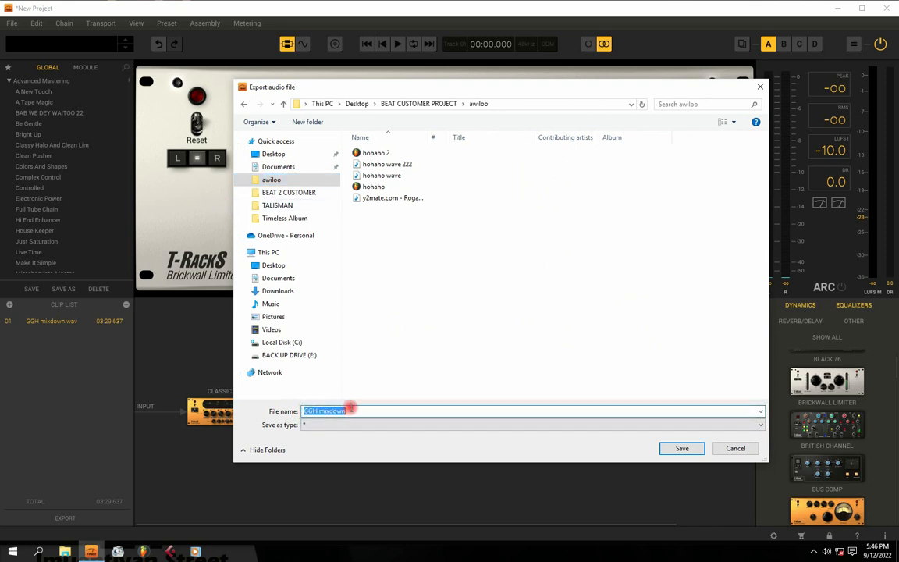
double_click(354, 410)
click(356, 411)
click(681, 449)
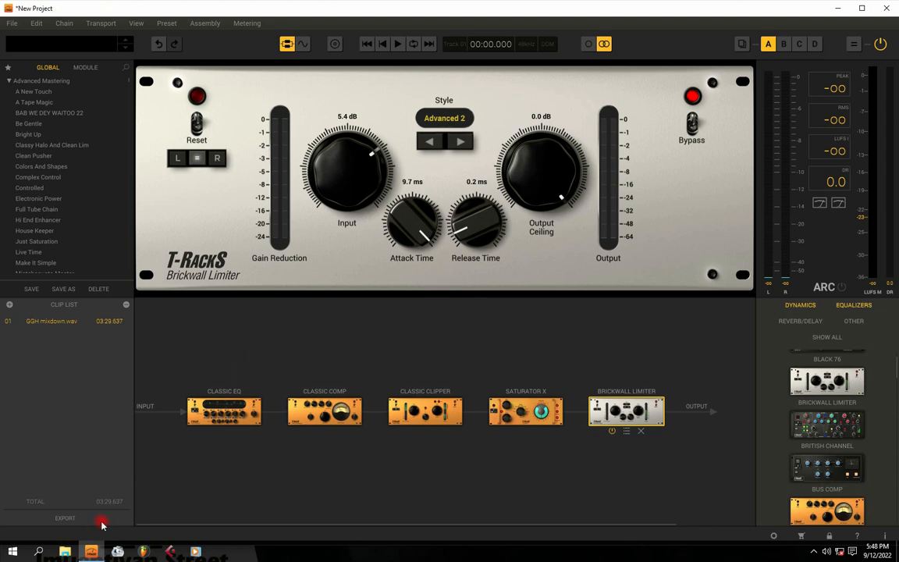
Step: Switch to File Explorer, open the awiloo folder and play the exported GGH mixdown file
click(65, 552)
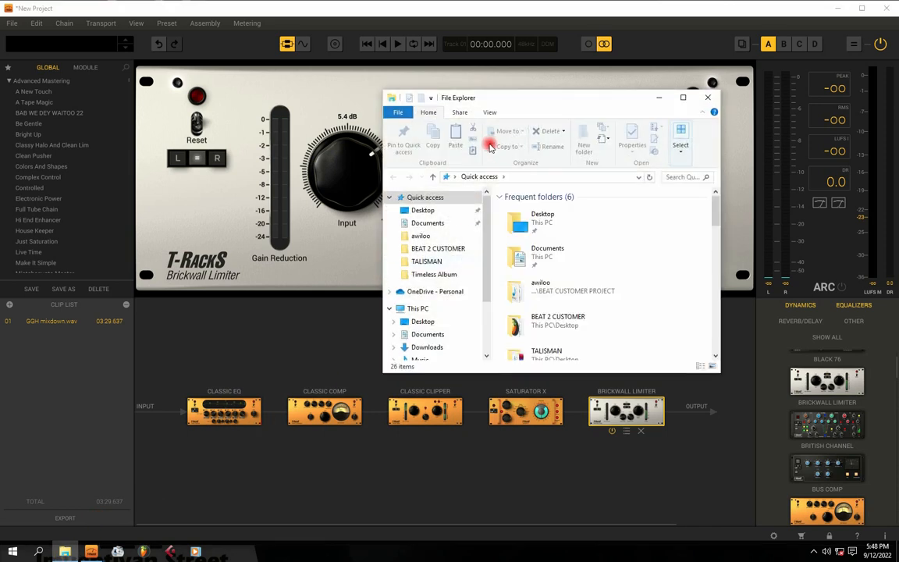
drag(480, 92, 311, 92)
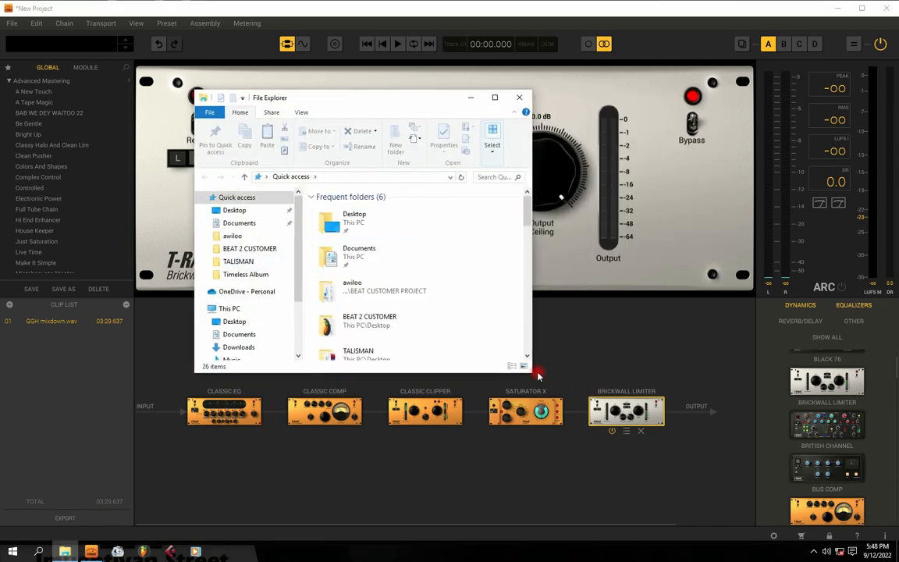
drag(537, 376, 612, 417)
click(231, 236)
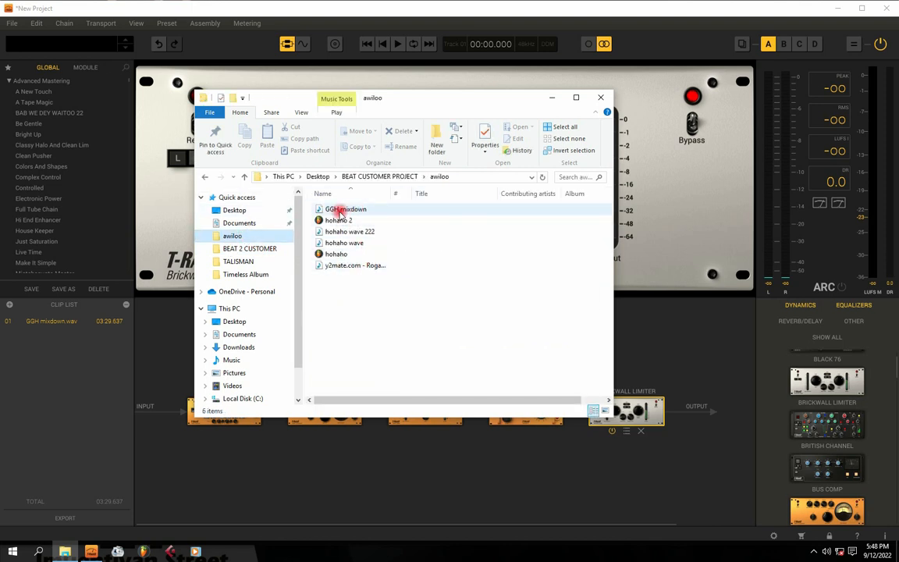
right_click(341, 209)
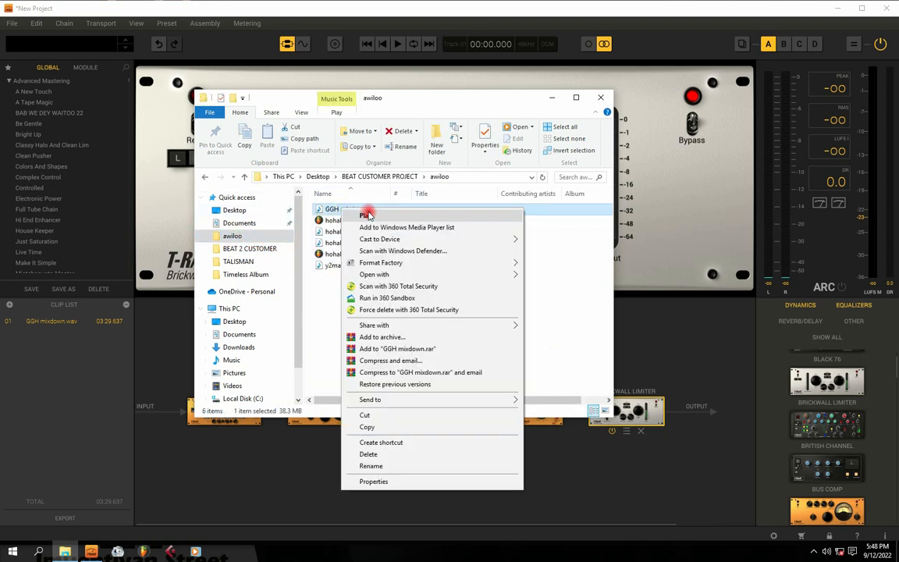
click(367, 215)
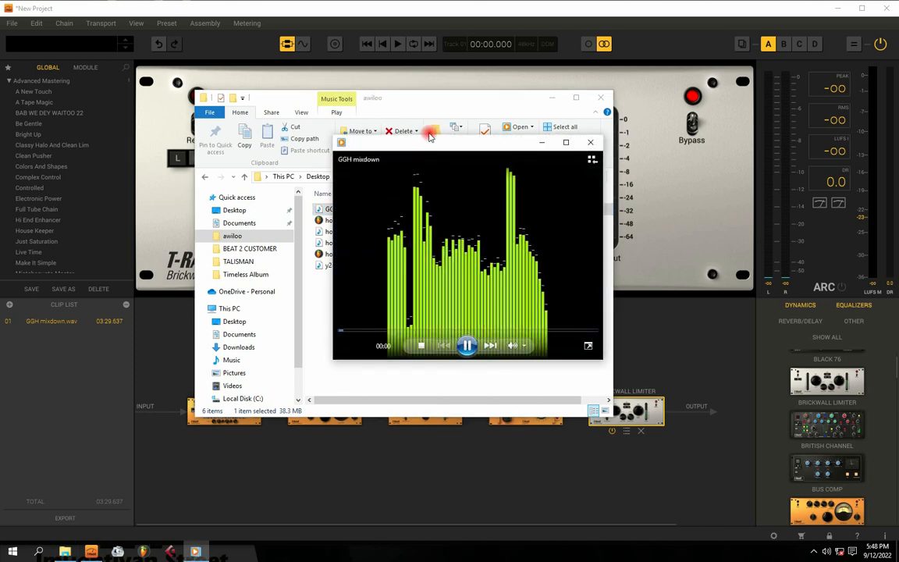
Step: Pause the GGH mixdown playback, enlarge and reposition the player window, and switch back to T-RackS
drag(435, 144, 371, 143)
drag(540, 360, 664, 427)
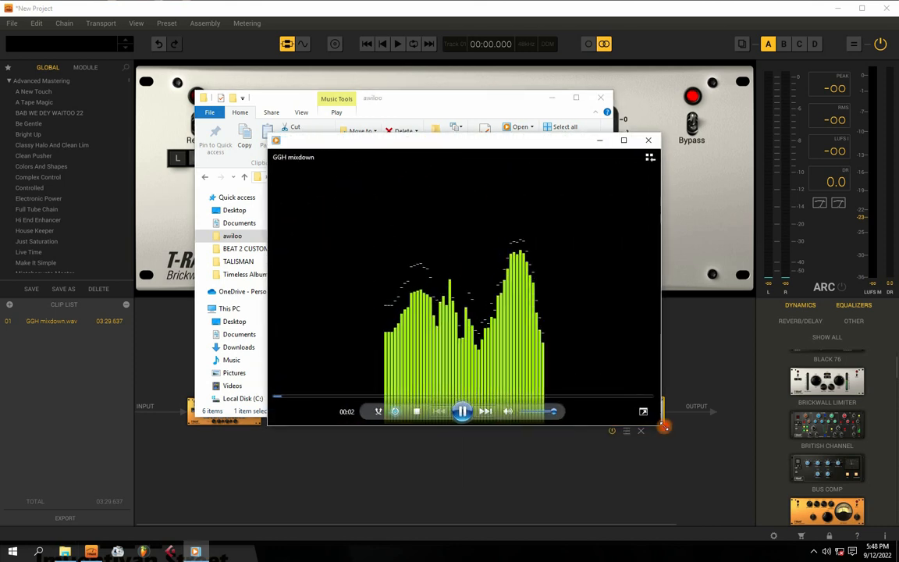
click(465, 411)
drag(457, 147, 402, 92)
drag(609, 379, 708, 481)
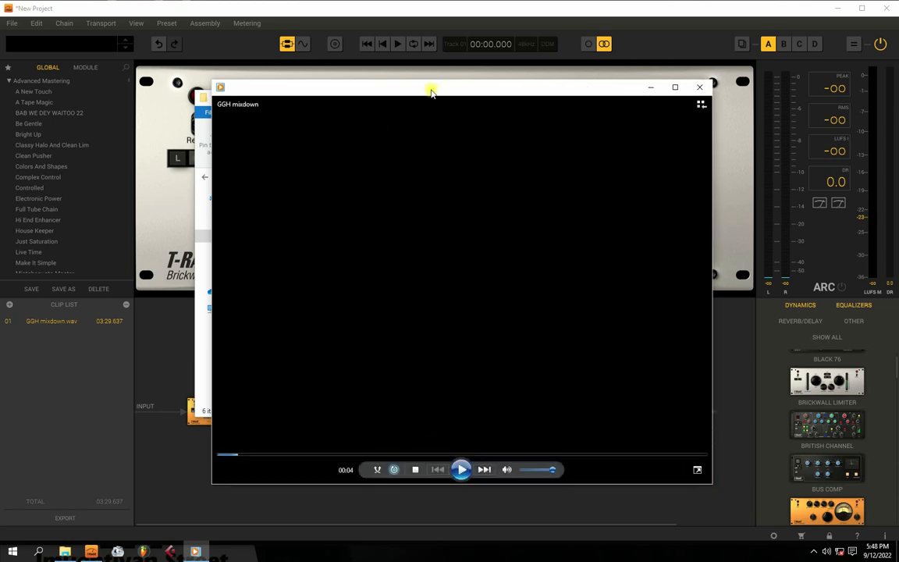
drag(431, 92, 391, 88)
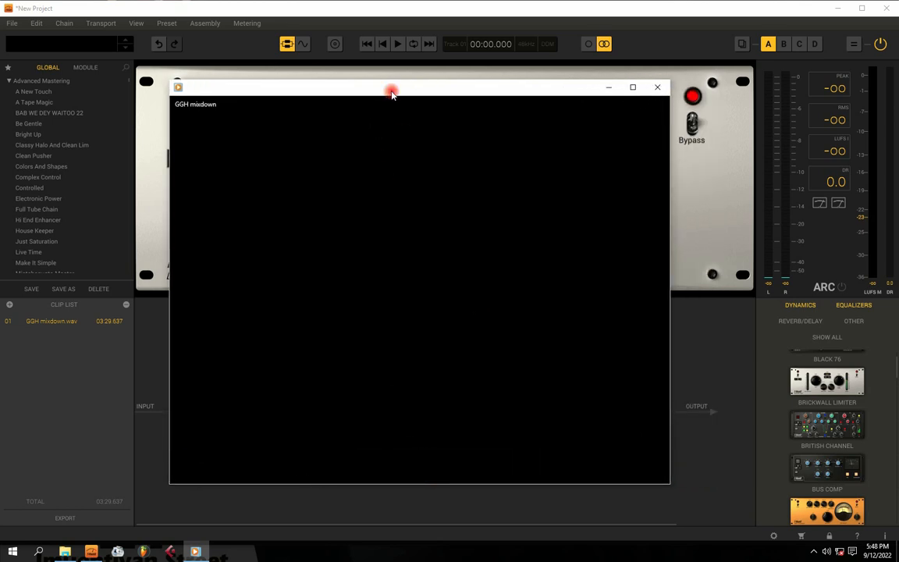
click(697, 206)
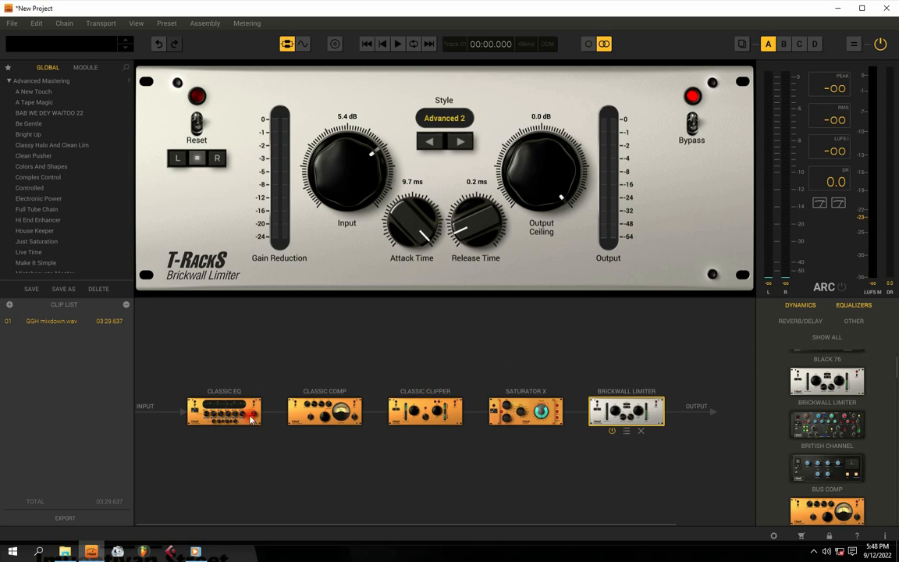
Step: Review the settings of each module in the chain, from Classic EQ through to Brickwall Limiter
click(226, 414)
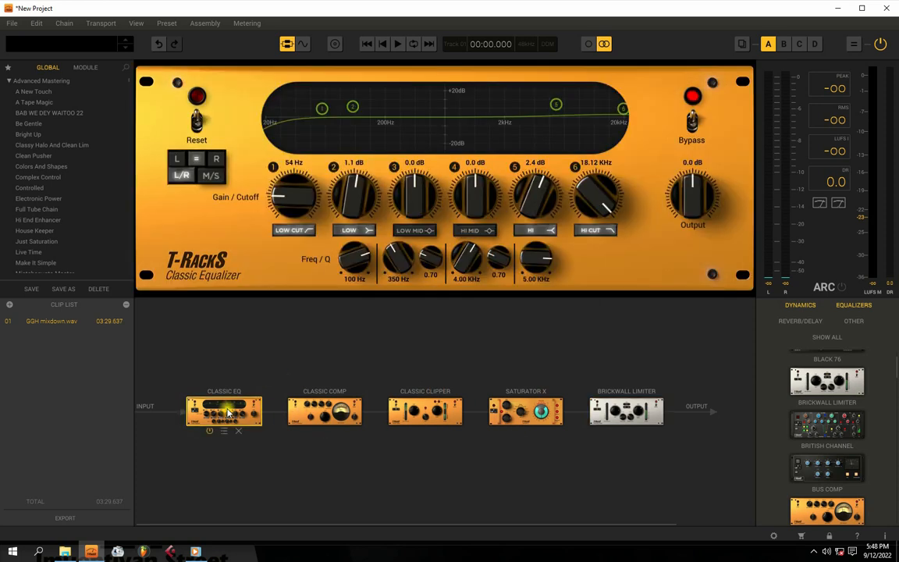
click(312, 411)
click(416, 411)
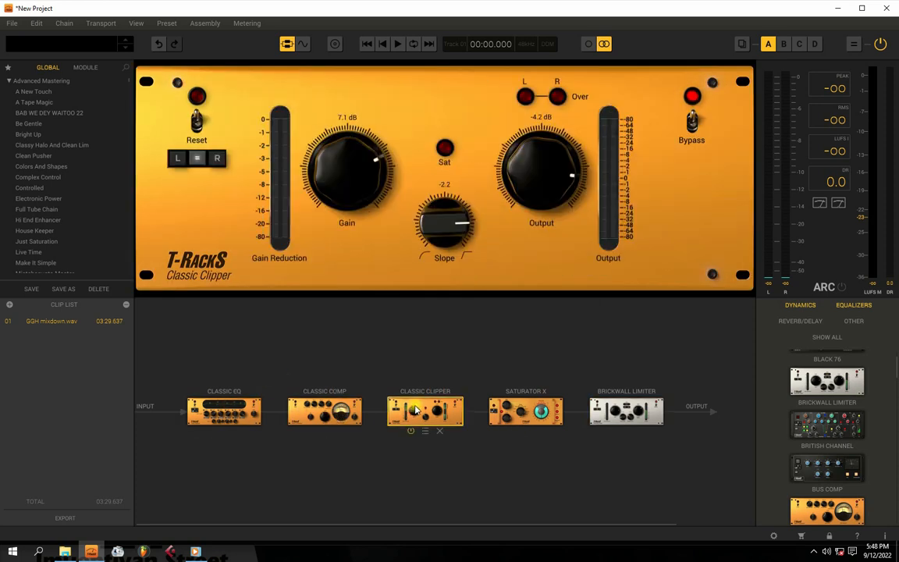
click(519, 414)
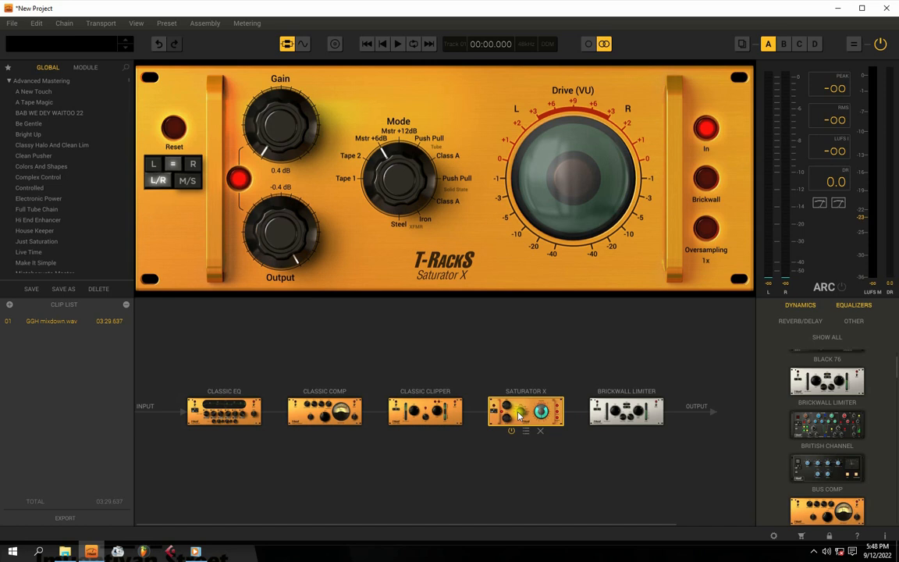
click(630, 411)
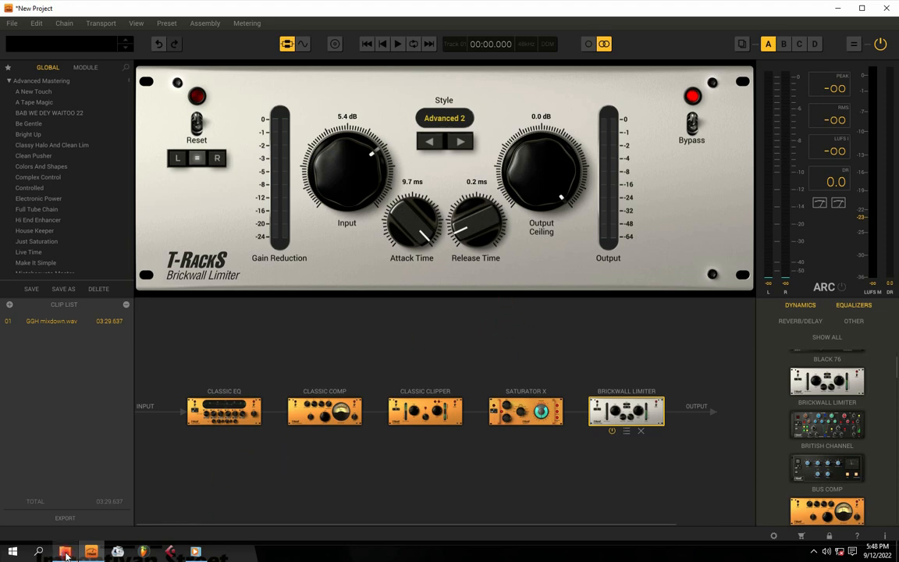
Step: Switch to File Explorer, play the exported GGH mixdown file again and enlarge the player window
click(65, 552)
right_click(351, 211)
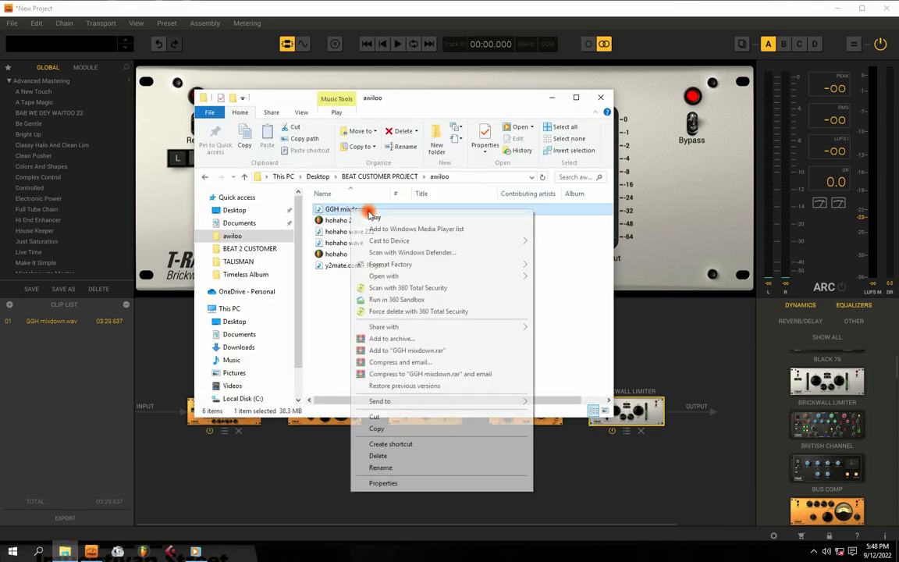
click(391, 211)
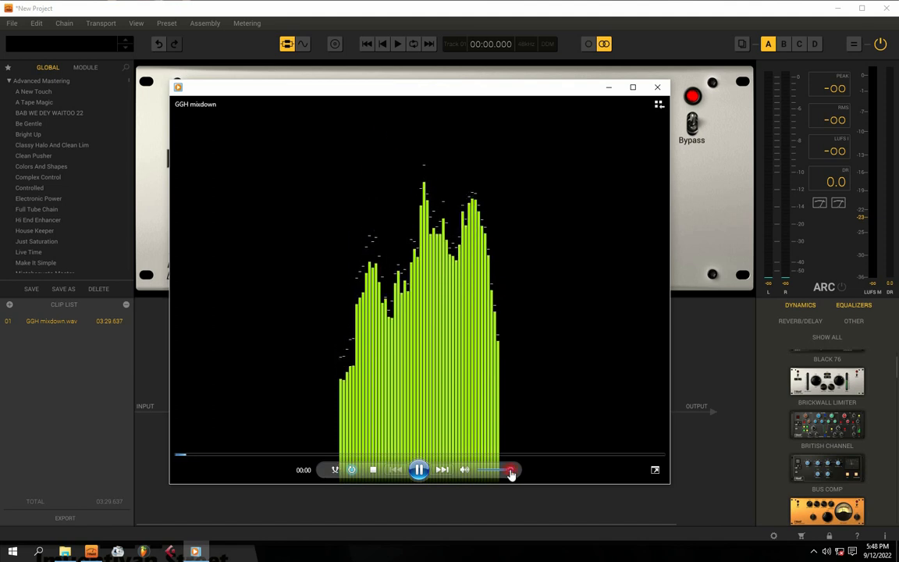
drag(381, 91, 409, 65)
drag(697, 457, 816, 513)
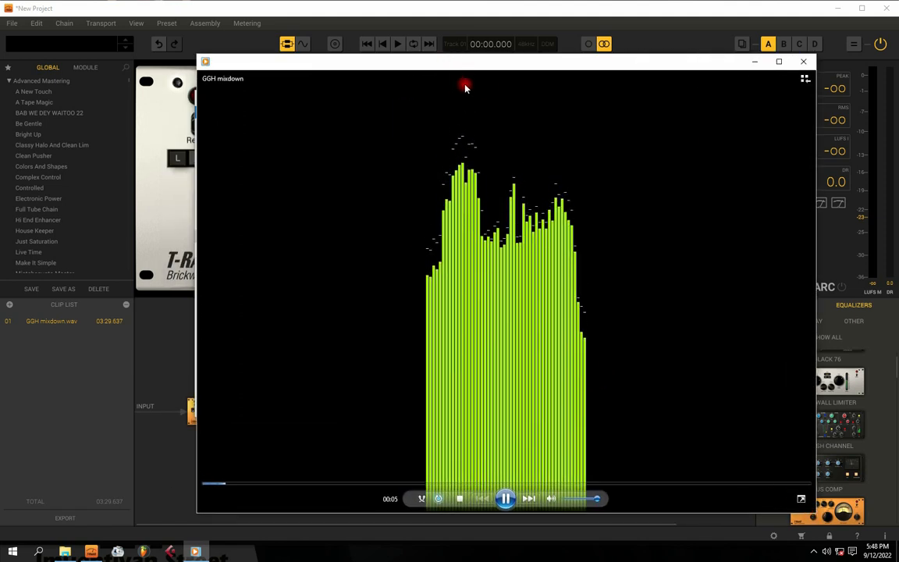
Step: Listen to the mastered GGH mixdown and watch its spectrum bars, further enlarging and repositioning the player window
drag(474, 61, 421, 17)
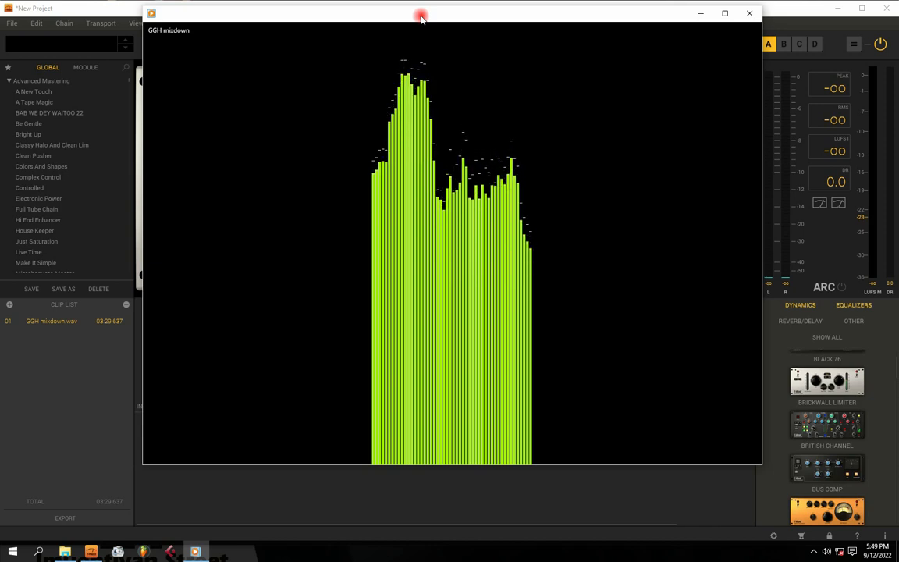
drag(473, 17, 468, 43)
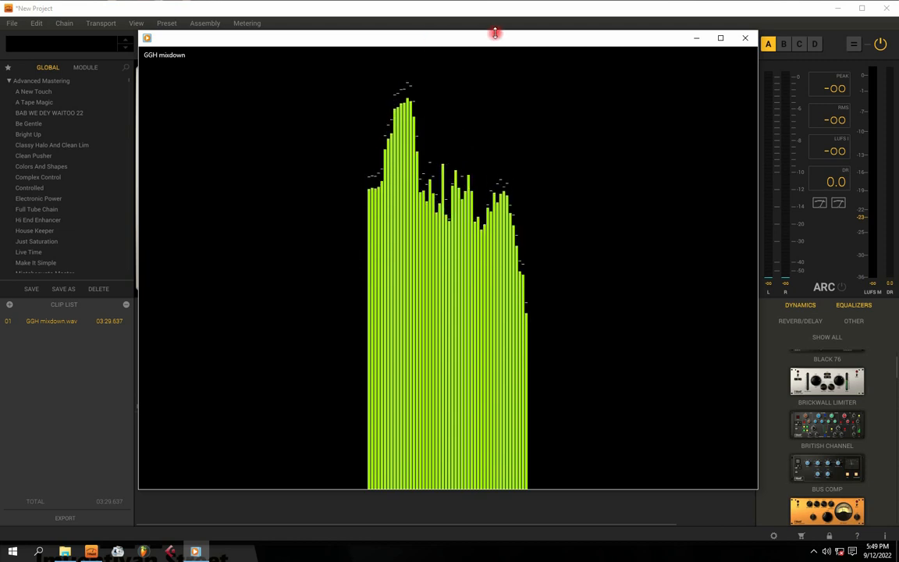
mouse_move(422, 36)
mouse_down()
mouse_move(429, 36)
mouse_move(424, 45)
mouse_up()
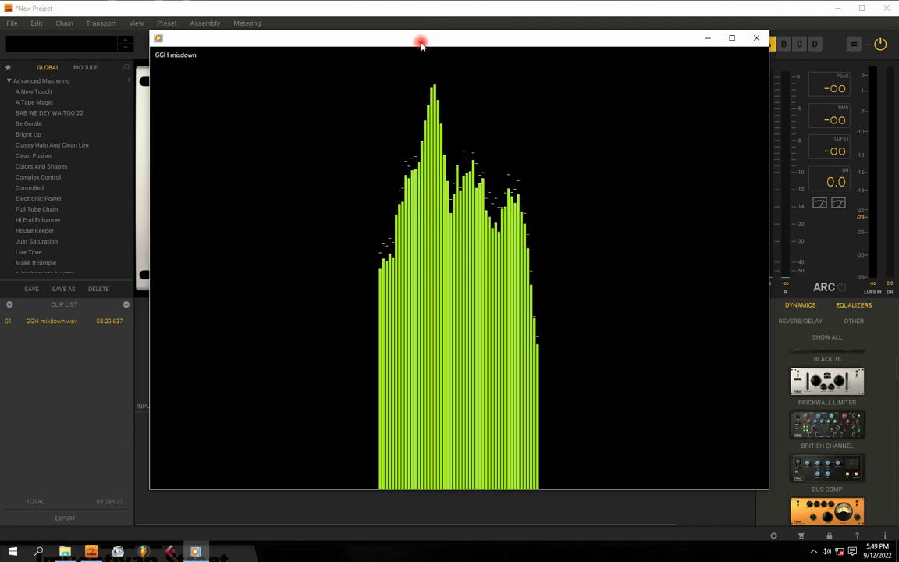
mouse_move(421, 55)
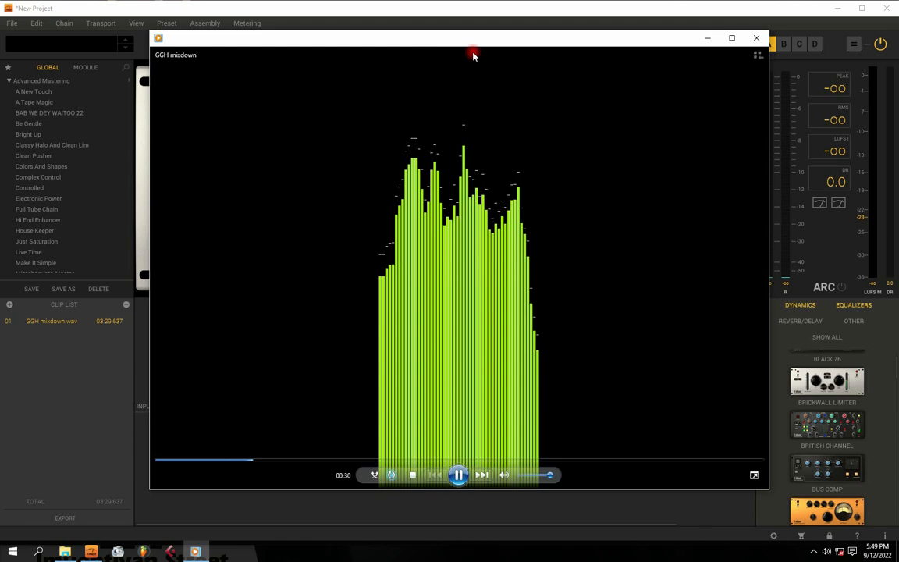
drag(404, 39, 430, 44)
drag(748, 493, 843, 525)
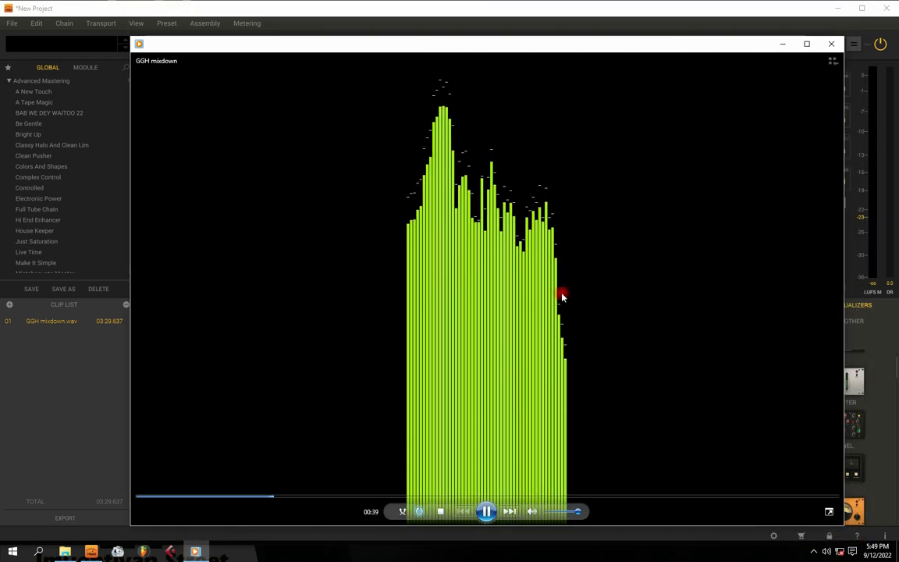
drag(504, 43, 478, 38)
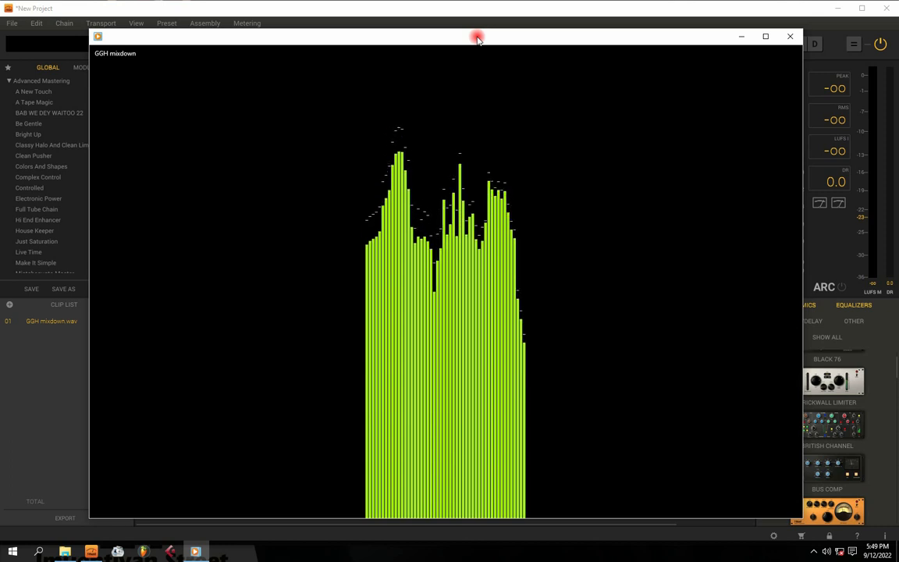
drag(472, 43, 452, 45)
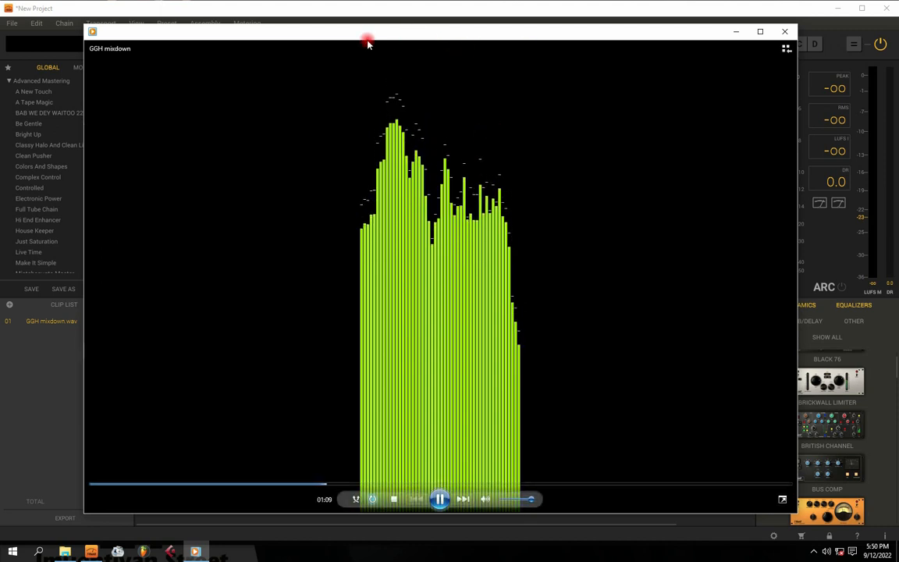
drag(407, 32, 379, 35)
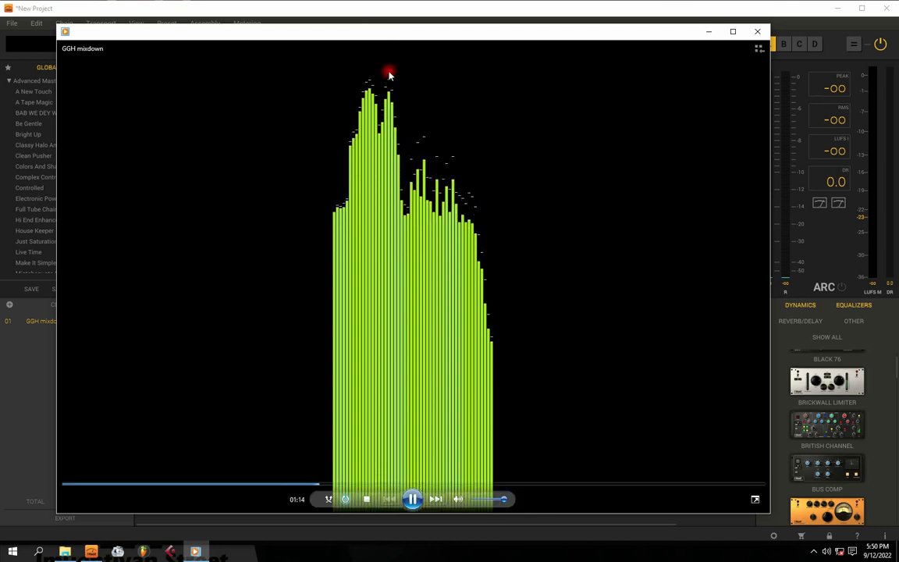
drag(383, 32, 435, 33)
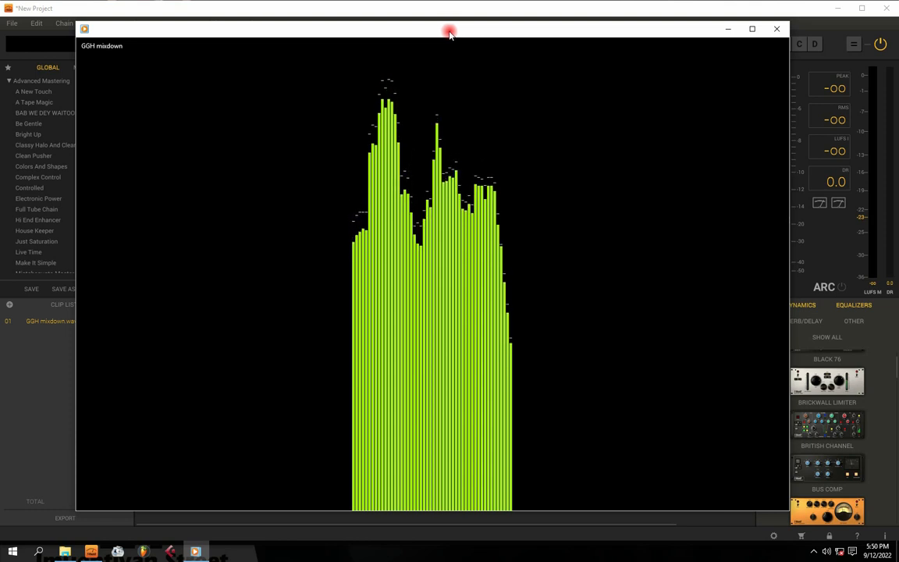
mouse_move(515, 128)
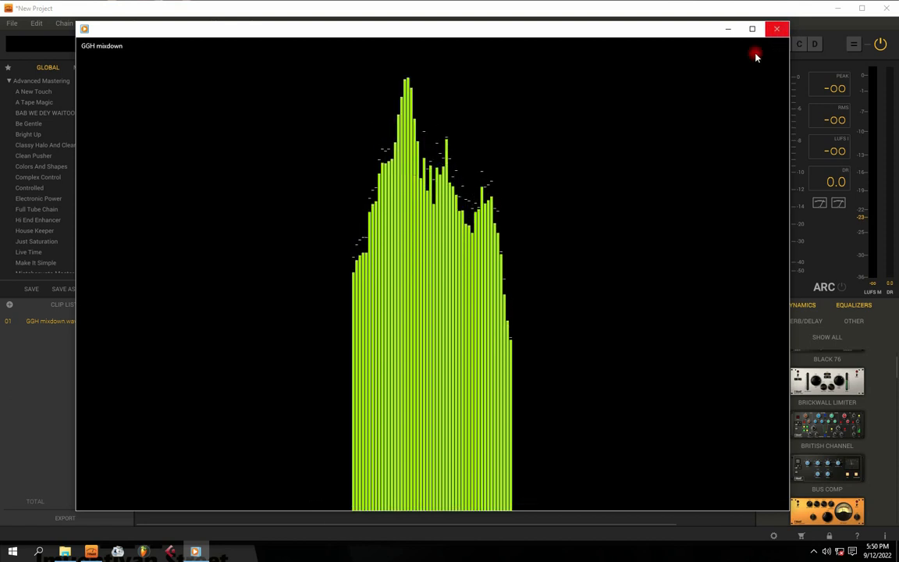
click(814, 554)
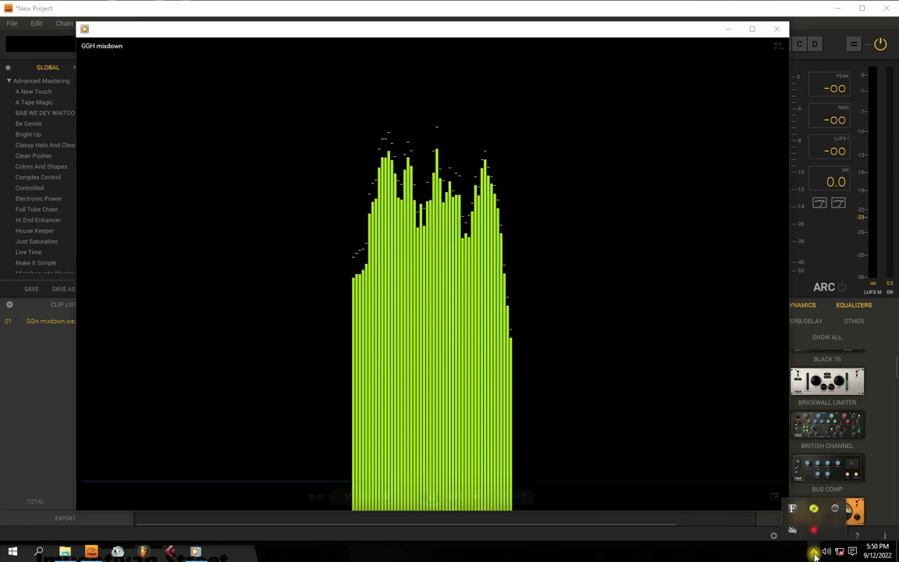